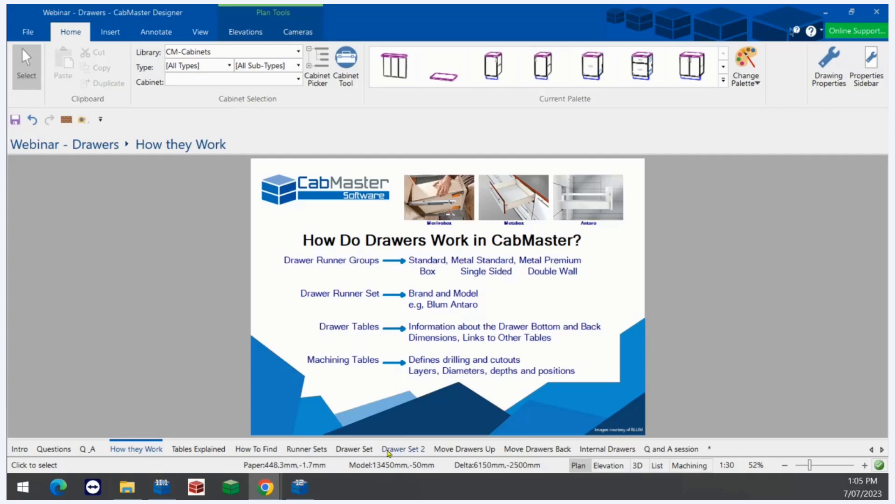
# Show the Tables Explained page of the drawing, followed by the How To Find page.
pyautogui.click(186, 449)
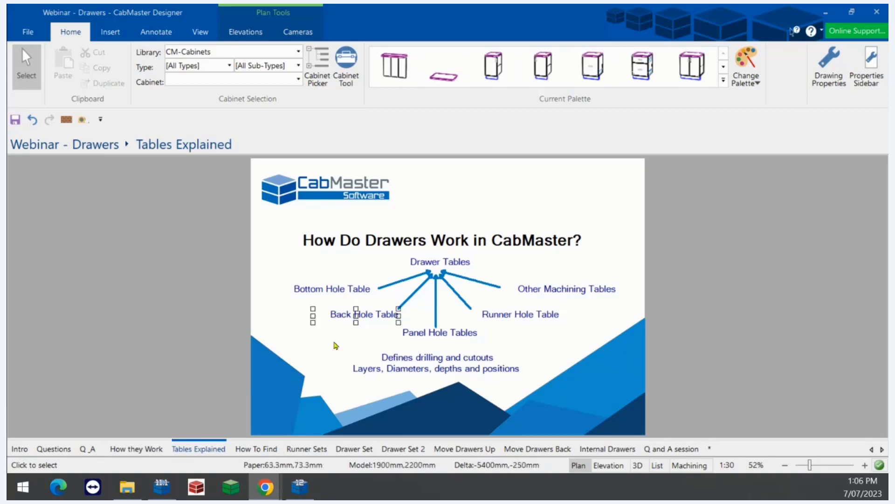
pyautogui.click(259, 449)
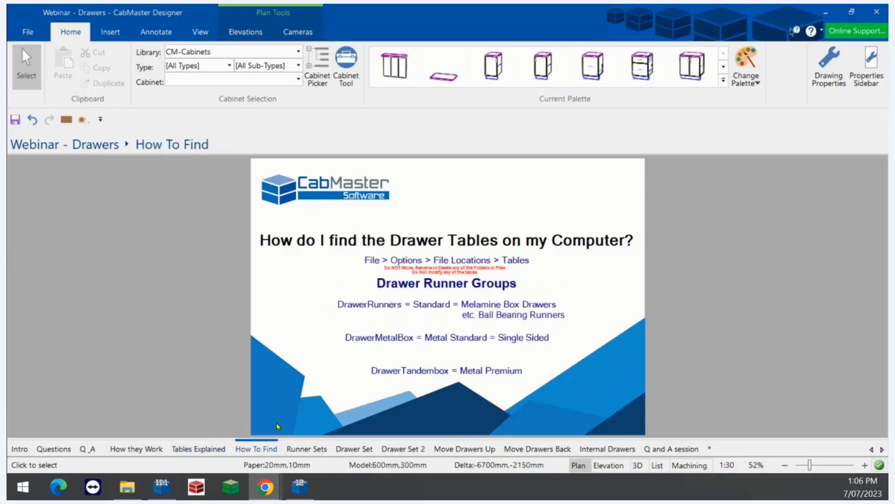
# Copy the Lookup Tables folder path from the File Locations options.
pyautogui.click(35, 33)
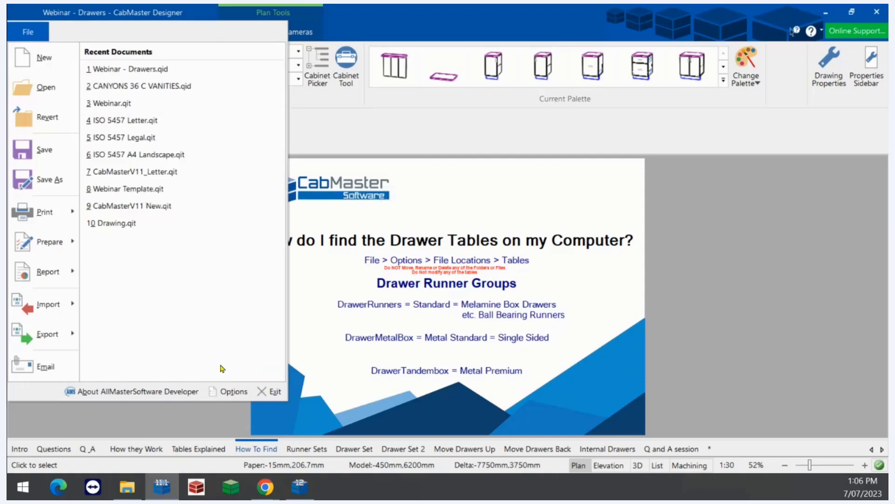
pyautogui.click(228, 391)
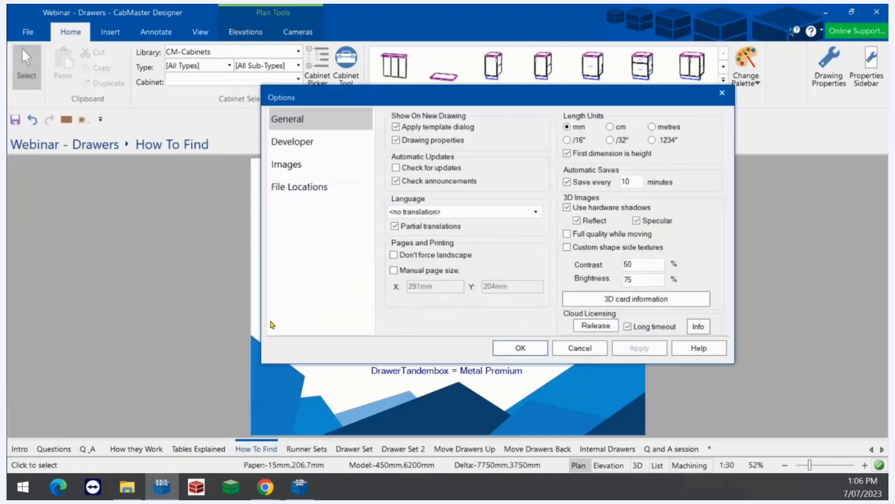
pyautogui.click(306, 186)
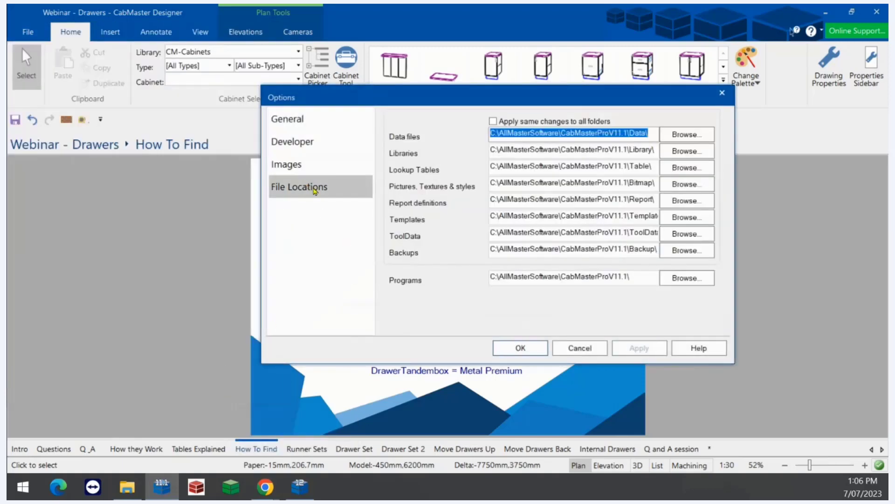
pyautogui.click(518, 166)
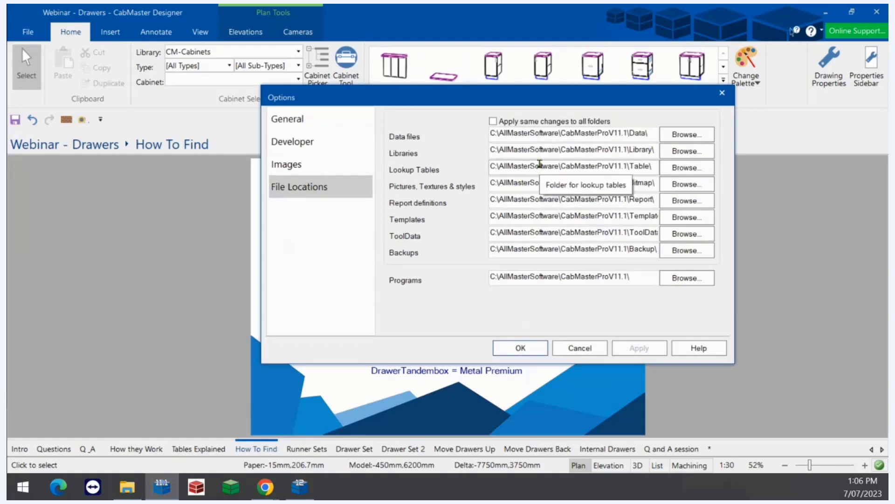
pyautogui.doubleClick(540, 164)
pyautogui.hotkey('ctrl', 'c')
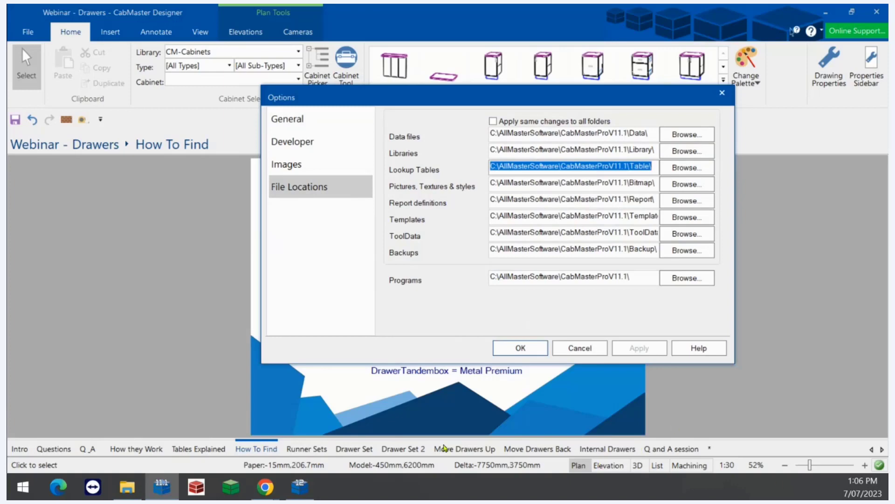
# Switch to File Explorer and open the copied folder C:\AllMasterSoftware\CabMasterProV11.1\Table\.
pyautogui.click(127, 489)
pyautogui.click(369, 165)
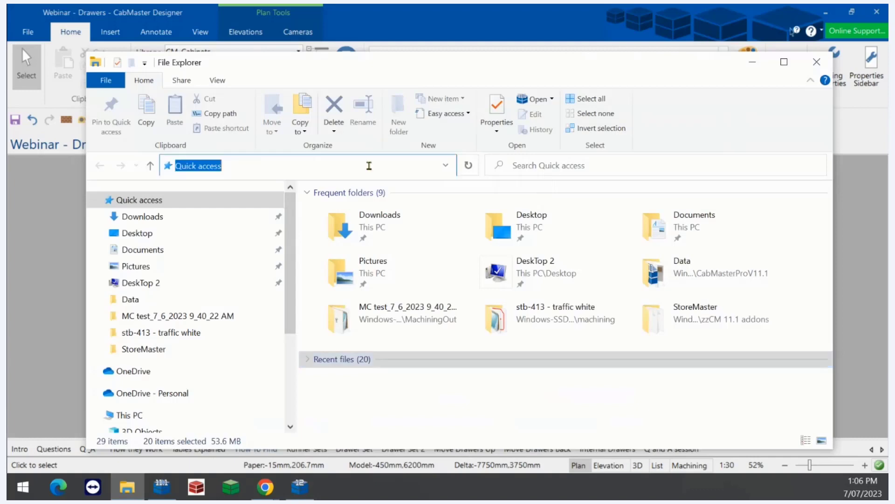
pyautogui.hotkey('ctrl', 'v')
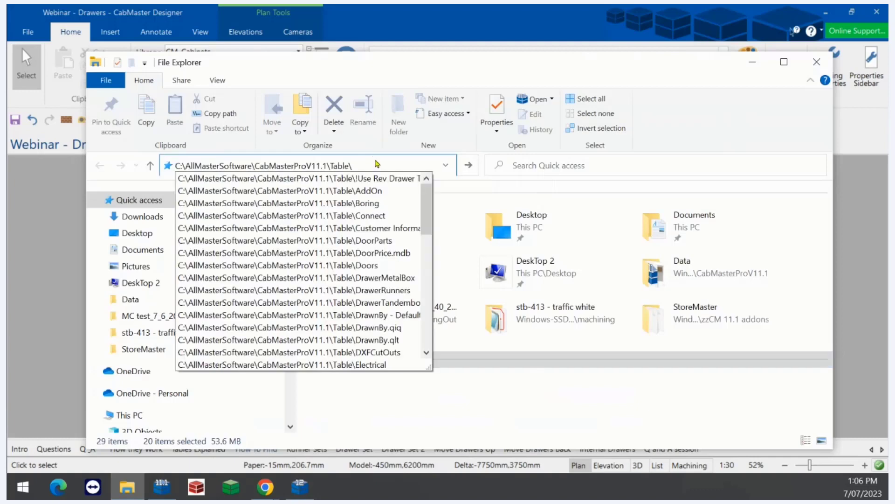
pyautogui.press('Return')
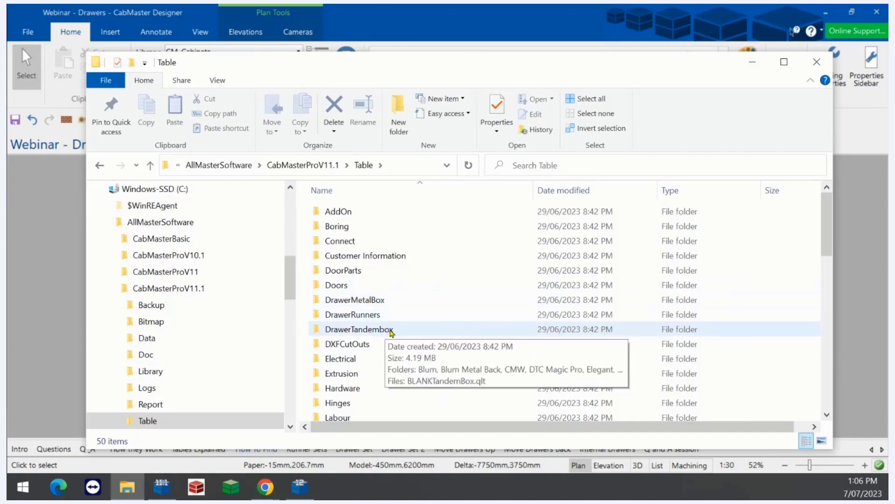
# Open the DrawerRunners subfolder of the Machining table folder and look through its runner brand and model folders.
pyautogui.scroll(-3, 391, 333)
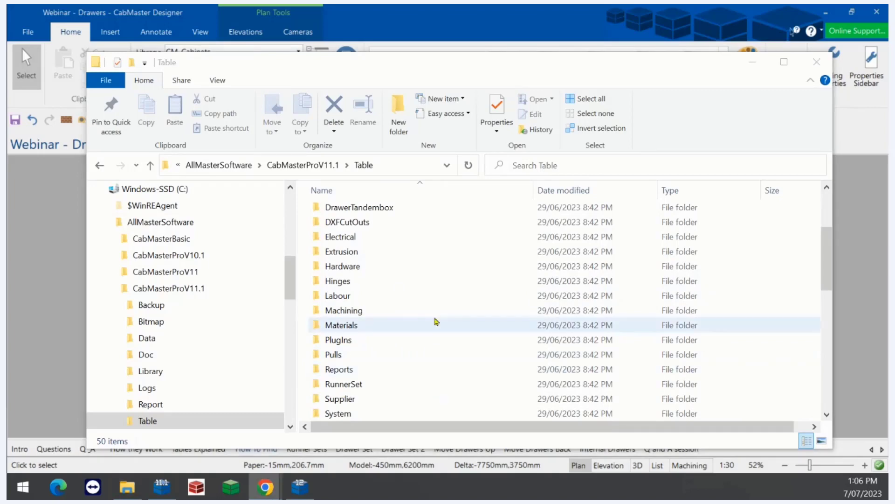
pyautogui.scroll(2, 433, 289)
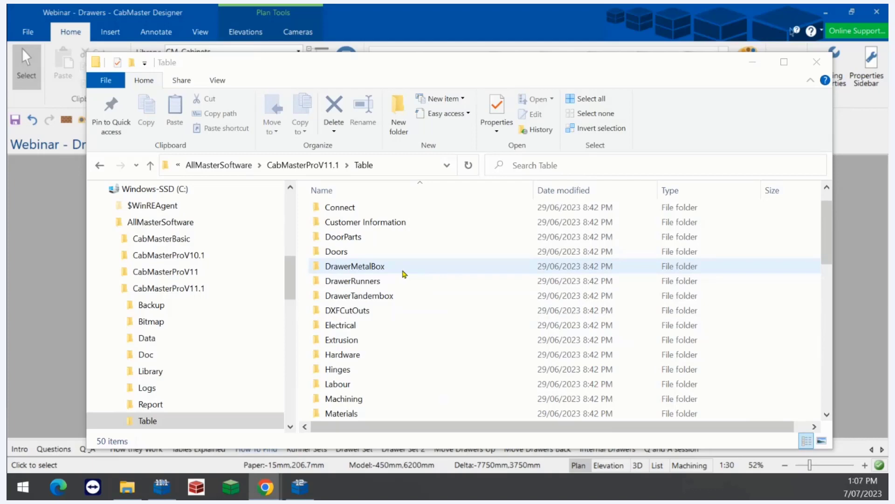
pyautogui.doubleClick(364, 397)
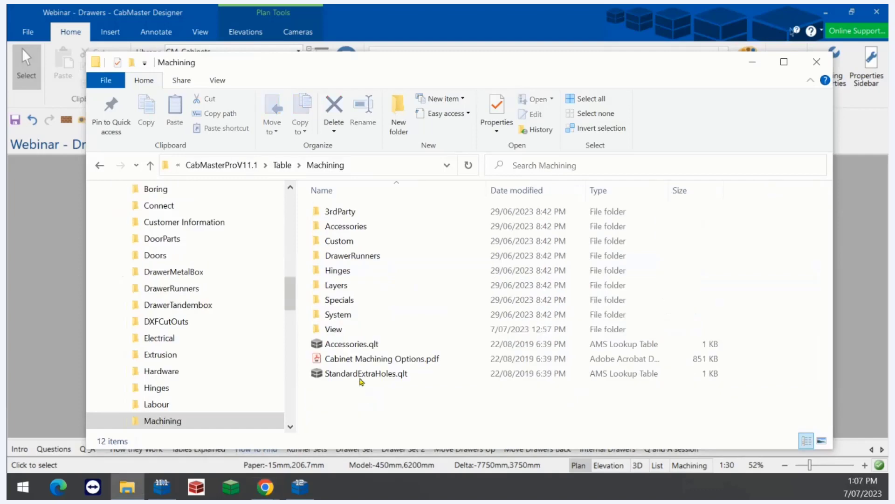
pyautogui.doubleClick(373, 259)
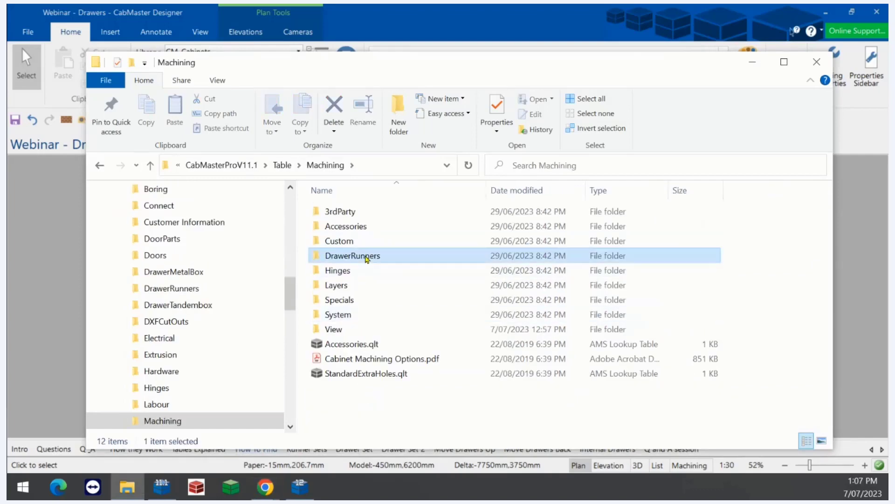
pyautogui.scroll(-6, 400, 273)
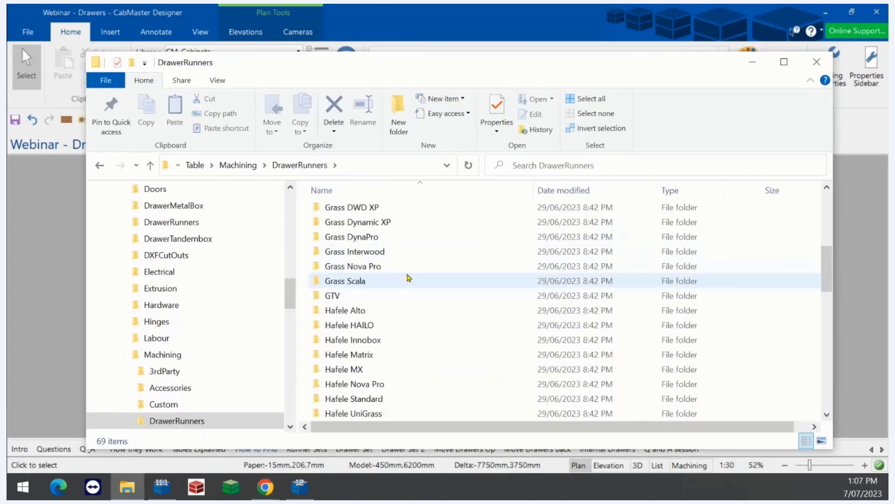
pyautogui.scroll(-1, 408, 280)
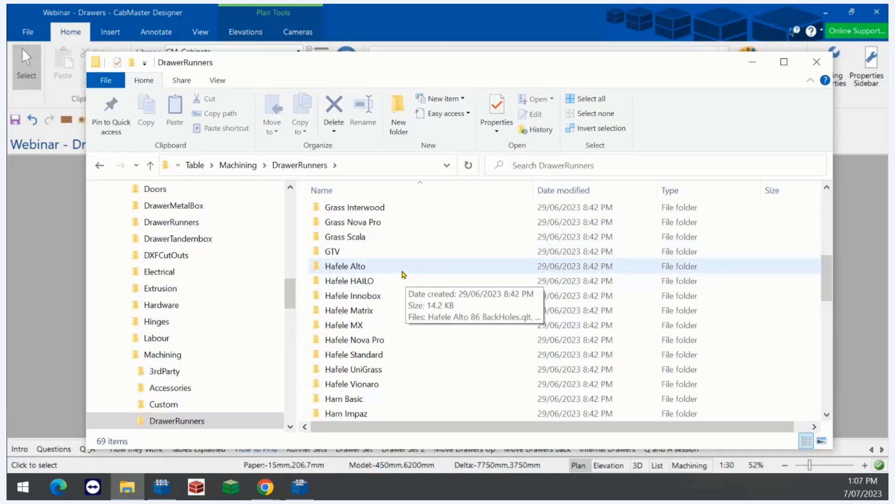
pyautogui.scroll(2, 403, 274)
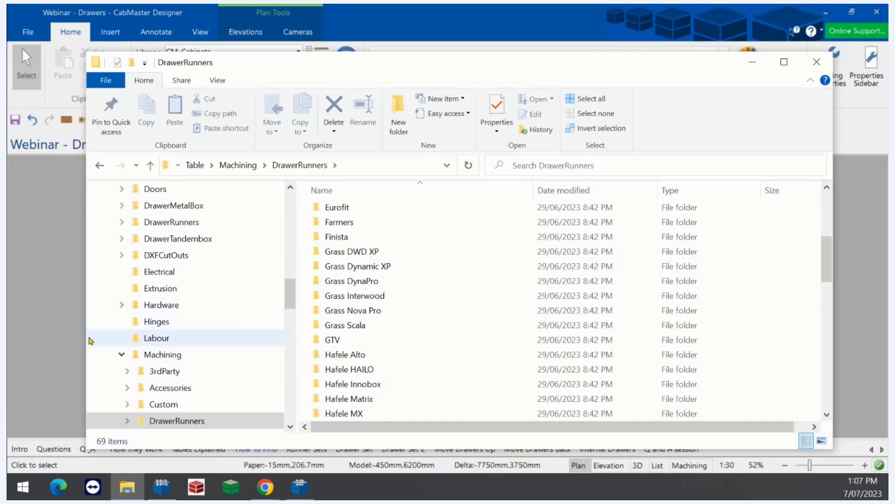
# Return to CabMaster Designer and dismiss the Options dialog without saving changes.
pyautogui.rightClick(333, 311)
pyautogui.moveTo(464, 195)
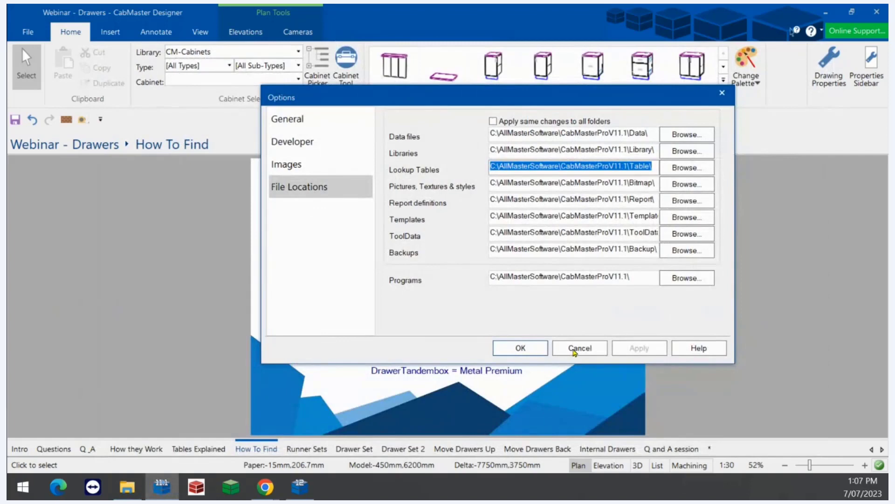
pyautogui.click(574, 349)
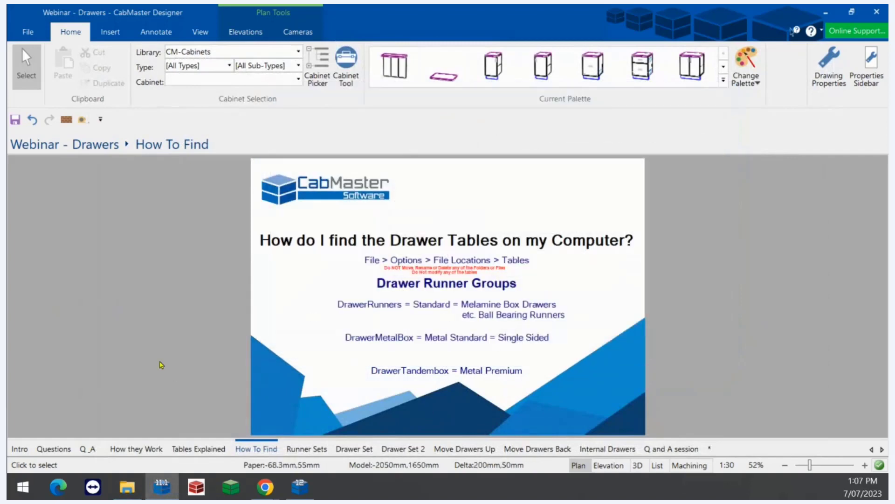
# Show the Runner Sets page of the drawing.
pyautogui.scroll(-1, 236, 352)
pyautogui.scroll(1, 234, 351)
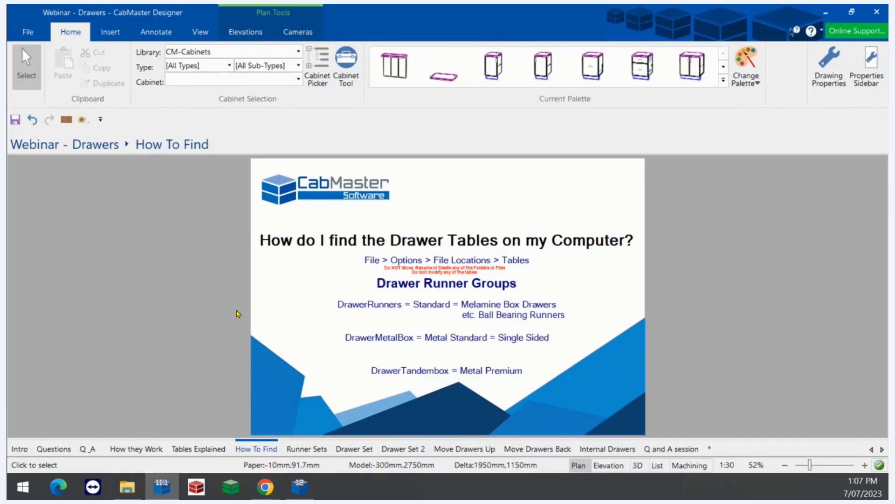
pyautogui.click(308, 358)
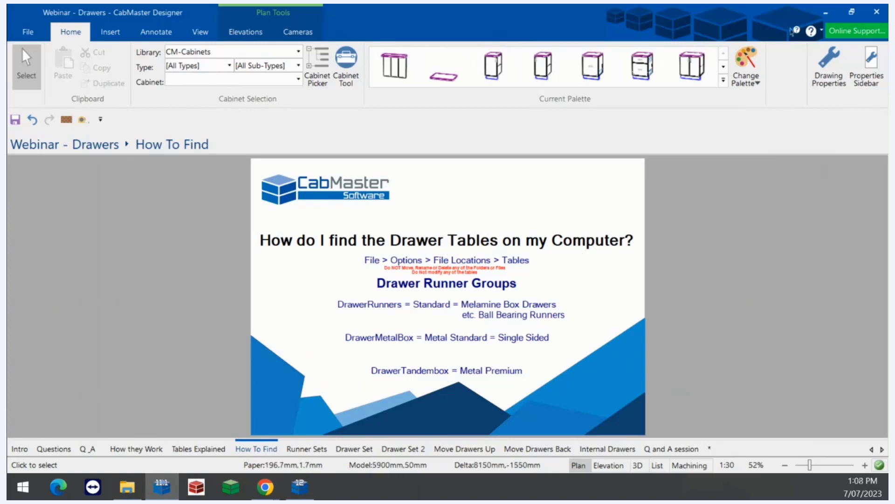
pyautogui.click(306, 448)
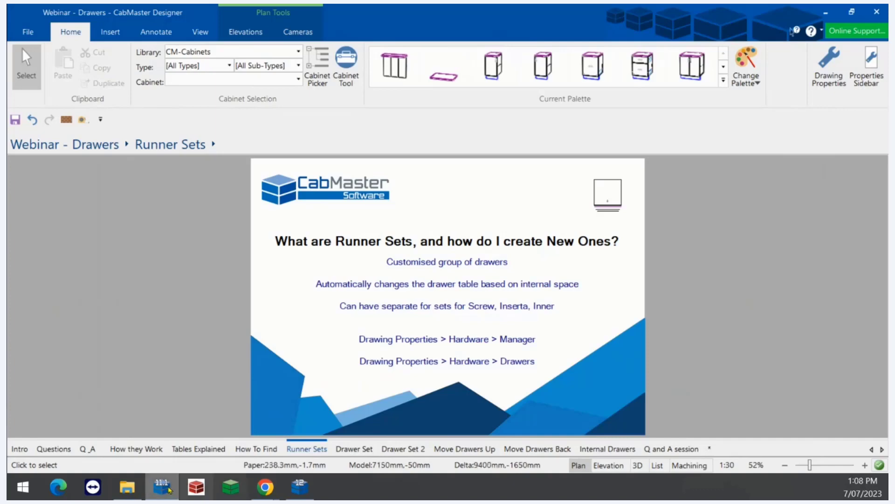
# In File Explorer, view the Blum drawer tables in Table\DrawerTandembox, and return to CabMaster Designer.
pyautogui.click(126, 487)
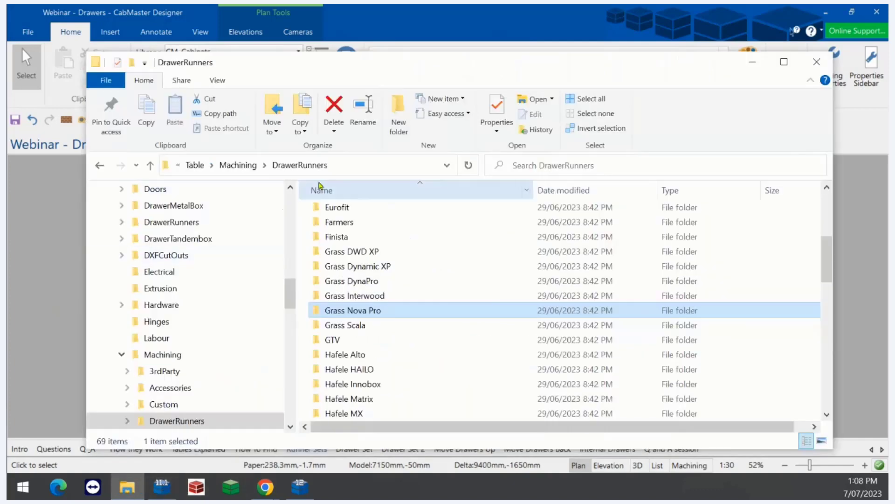
pyautogui.click(229, 165)
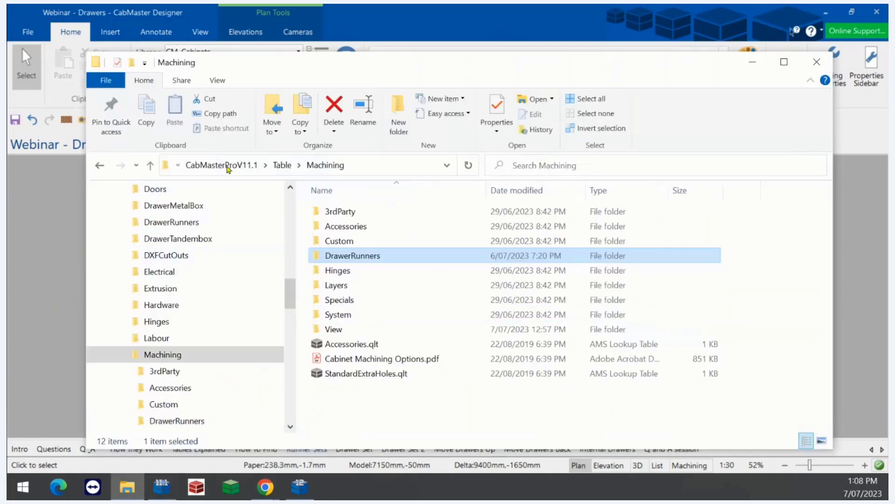
pyautogui.click(281, 165)
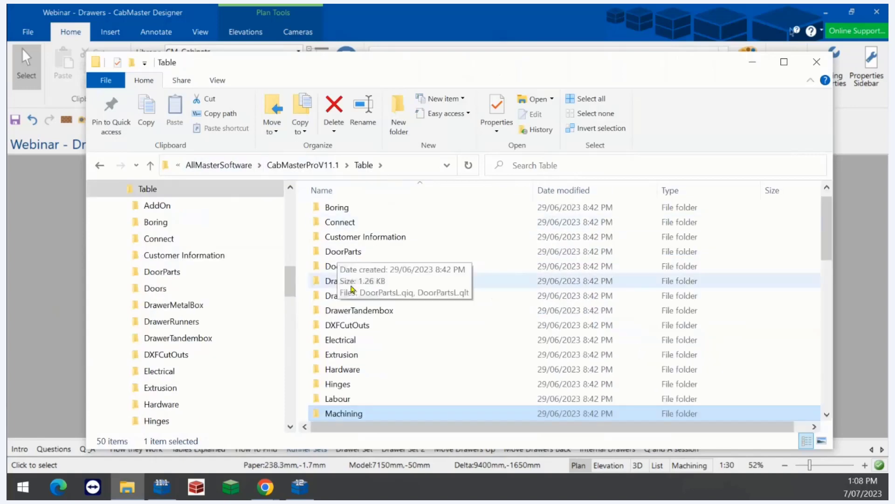
pyautogui.doubleClick(367, 309)
pyautogui.doubleClick(345, 217)
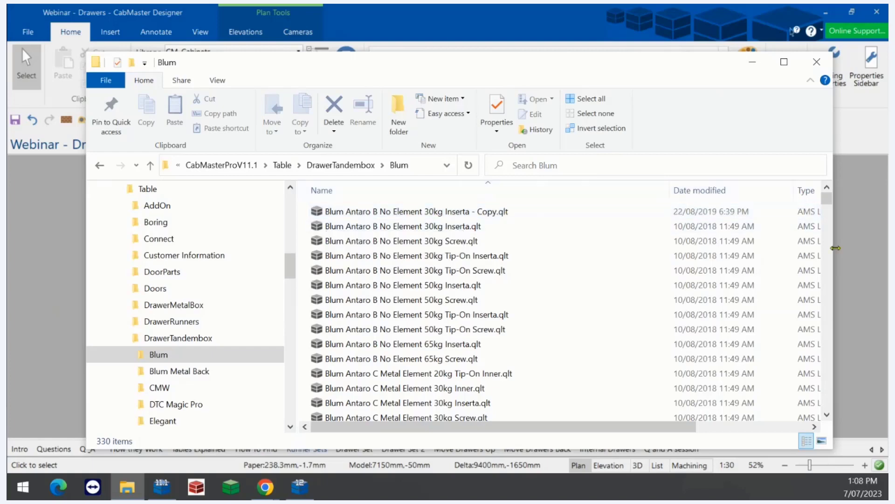
pyautogui.click(862, 257)
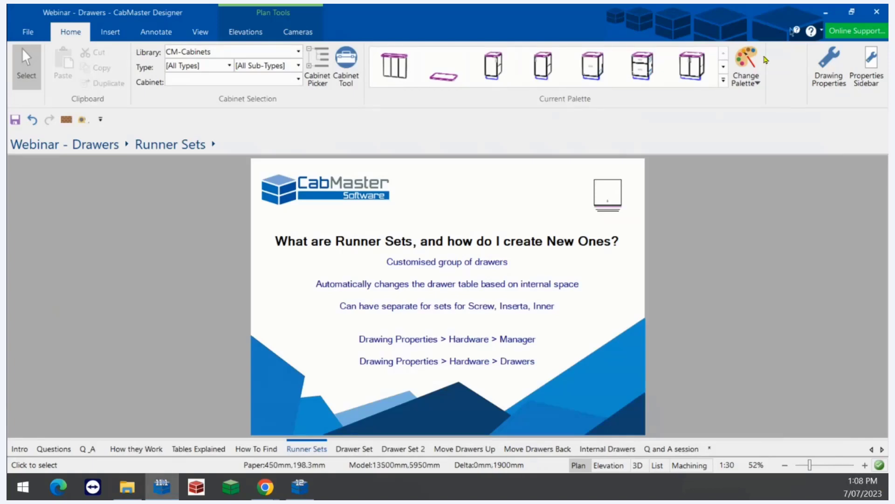
# Open the Premium runner set form from the hardware managers in Drawing Properties and list the available runner sets.
pyautogui.click(838, 77)
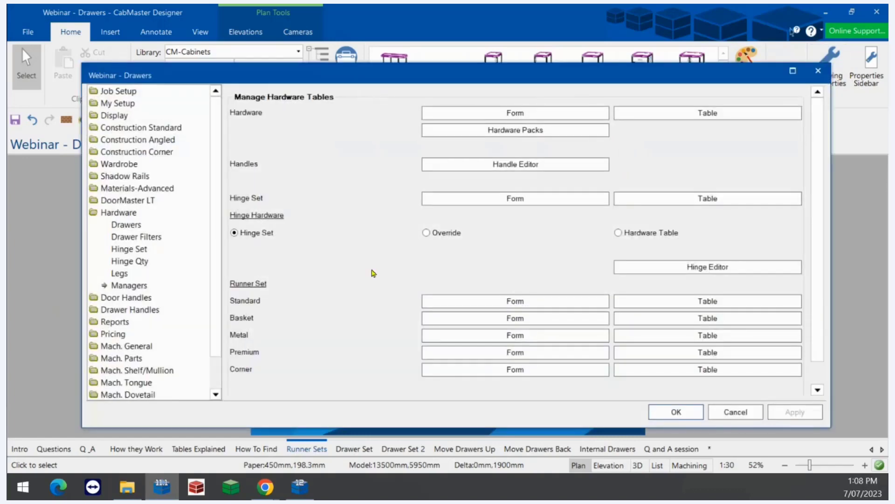
pyautogui.click(519, 354)
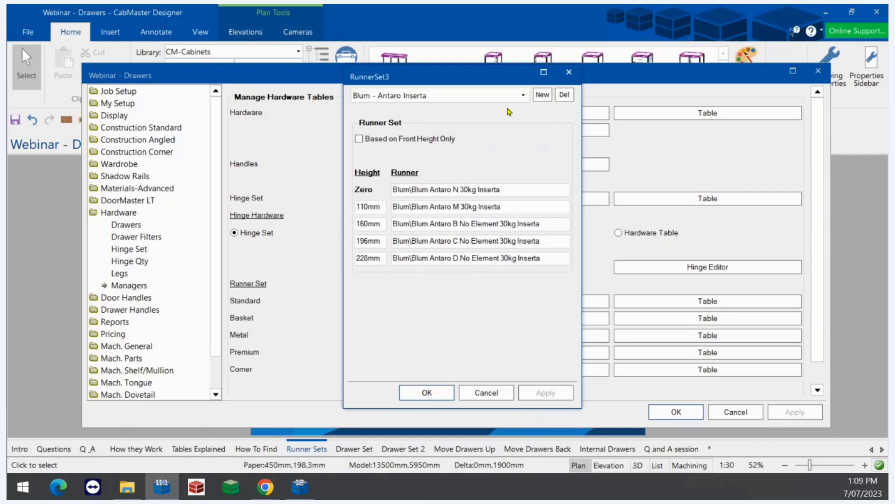
pyautogui.click(525, 96)
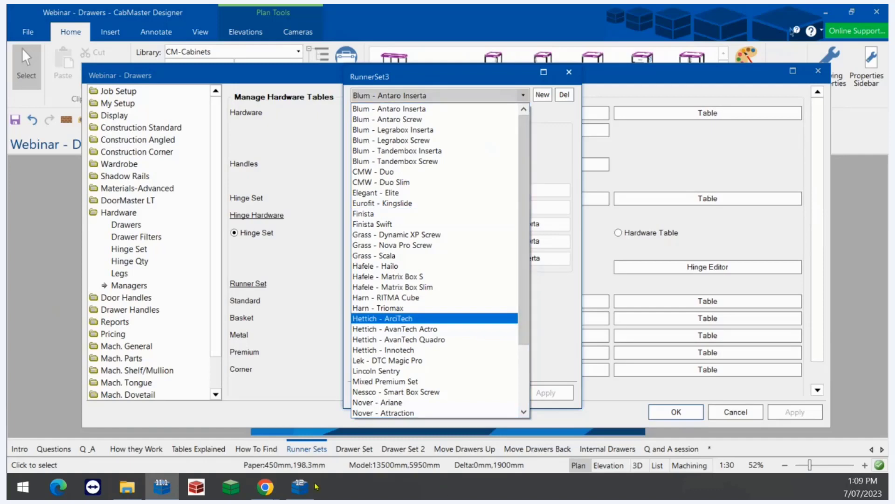
# Check the brand folders inside DrawerTandembox in File Explorer, and return to the runner set form in CabMaster Designer.
pyautogui.click(134, 486)
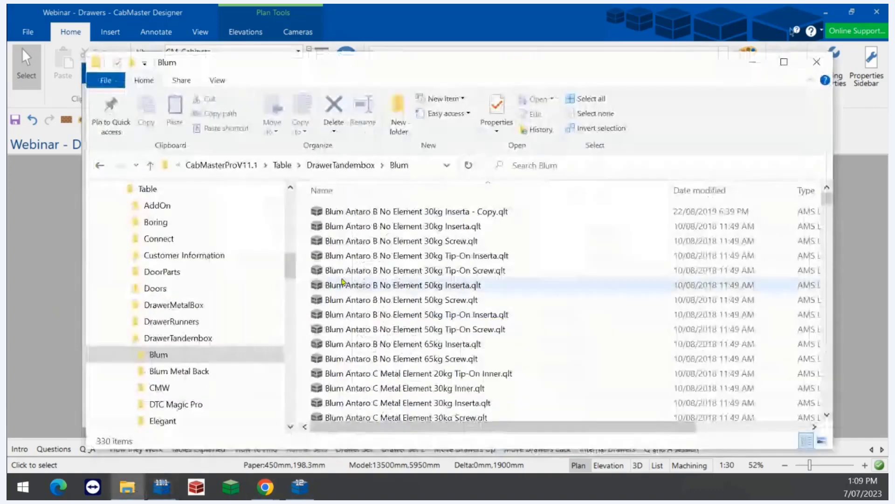
pyautogui.click(339, 165)
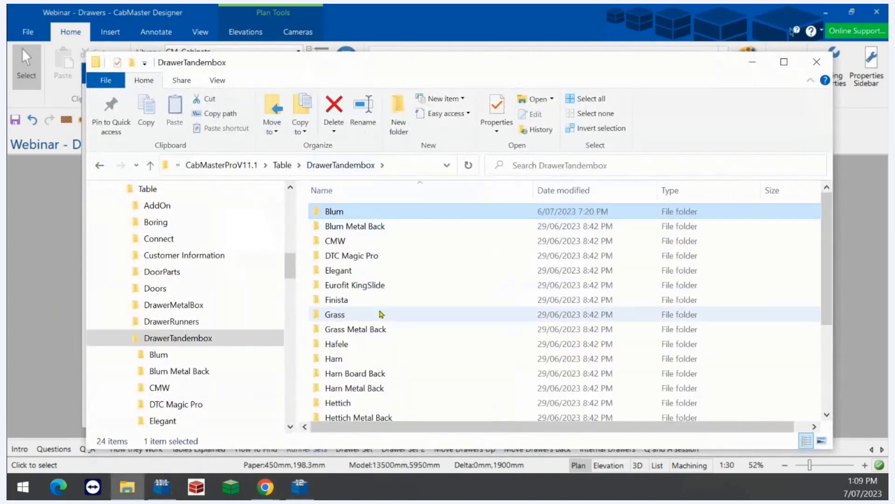
pyautogui.click(867, 240)
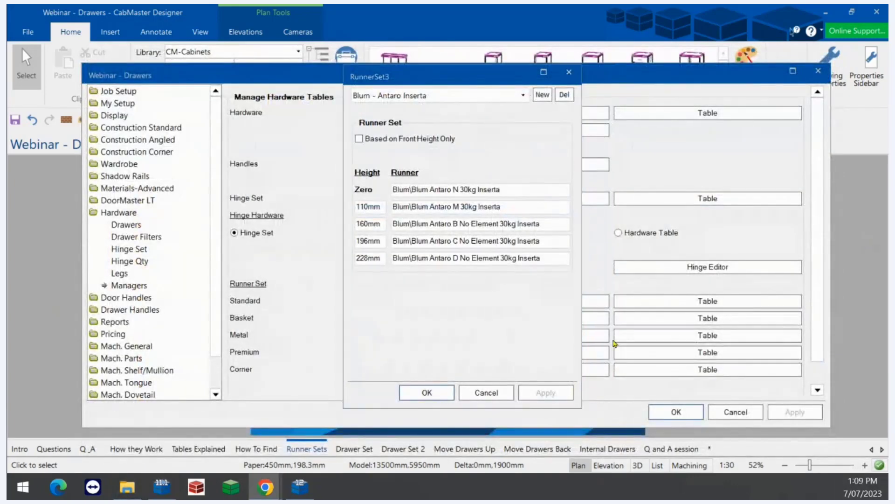
# Close the Premium runner set form and display the drawer runner defaults in the Hardware properties.
pyautogui.click(568, 72)
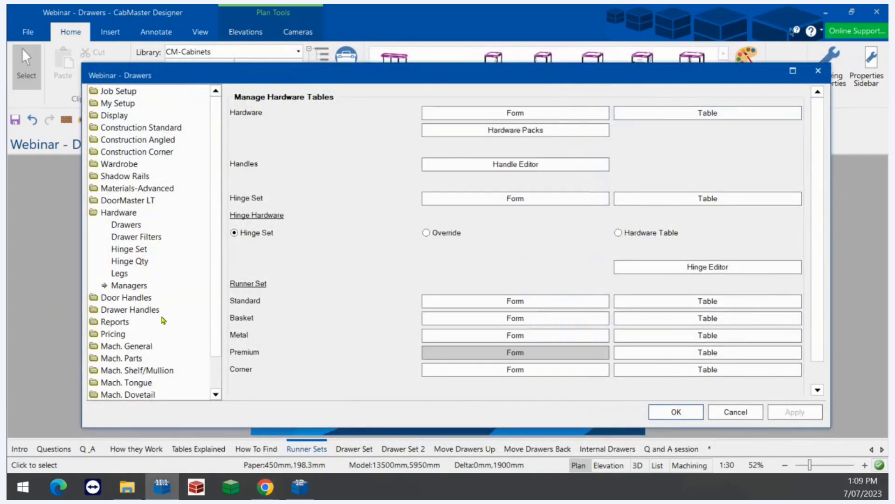
pyautogui.click(122, 212)
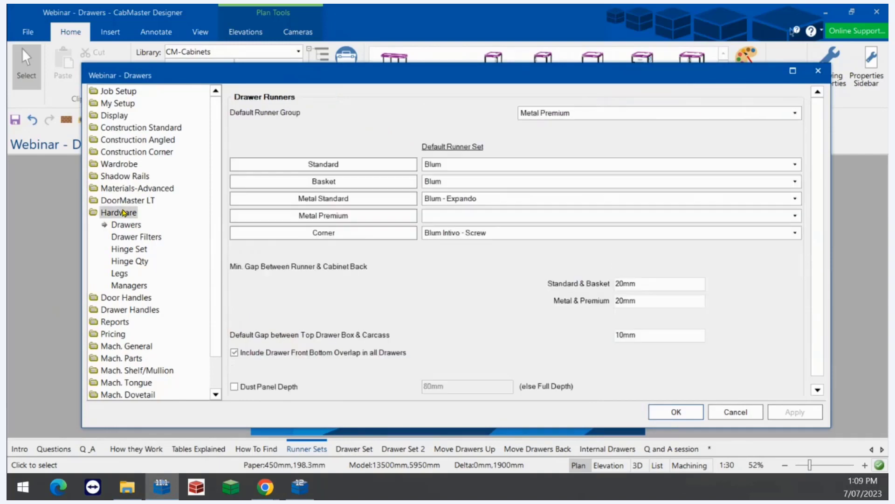
# Open the Premium runner set form from the hardware managers and look through the available runner sets.
pyautogui.click(138, 286)
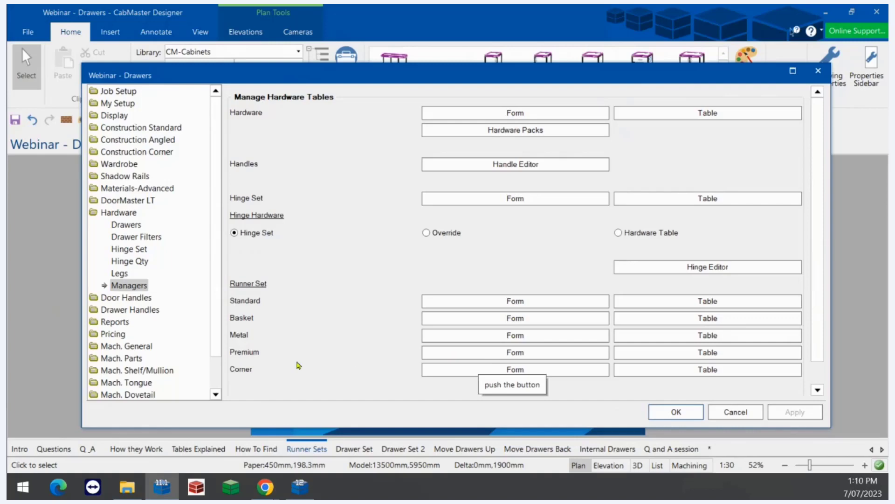
pyautogui.click(463, 356)
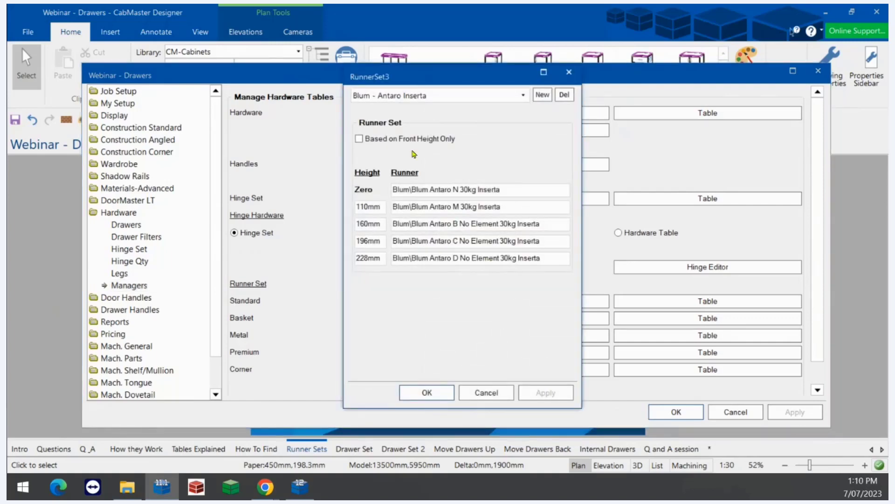
pyautogui.click(486, 96)
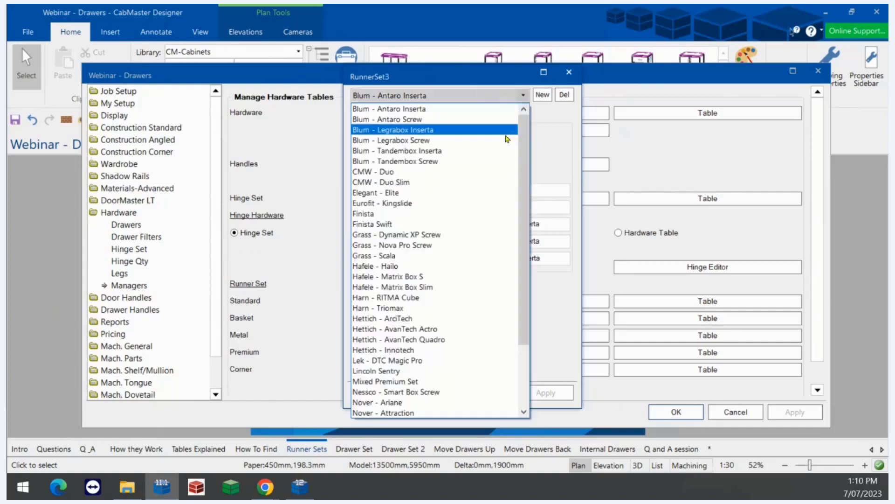
pyautogui.scroll(-2, 483, 226)
pyautogui.scroll(2, 483, 234)
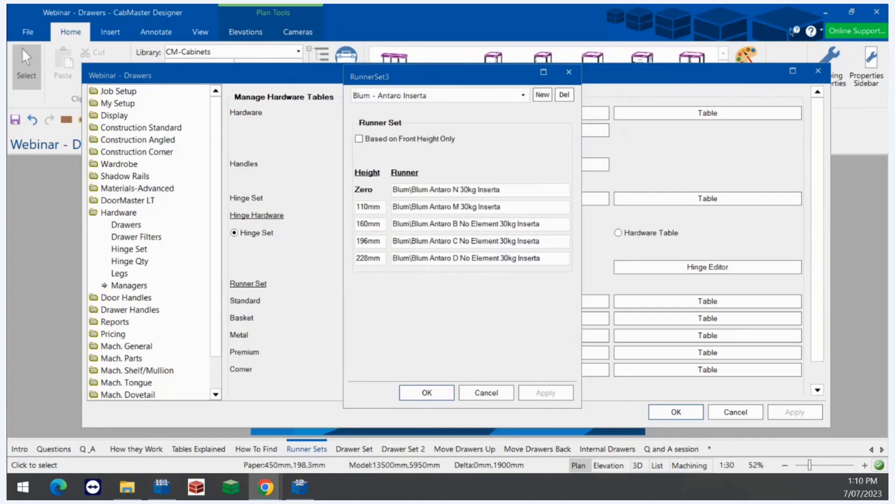
# Display the Tekform - Slimline set in the Premium runner set form.
pyautogui.click(523, 96)
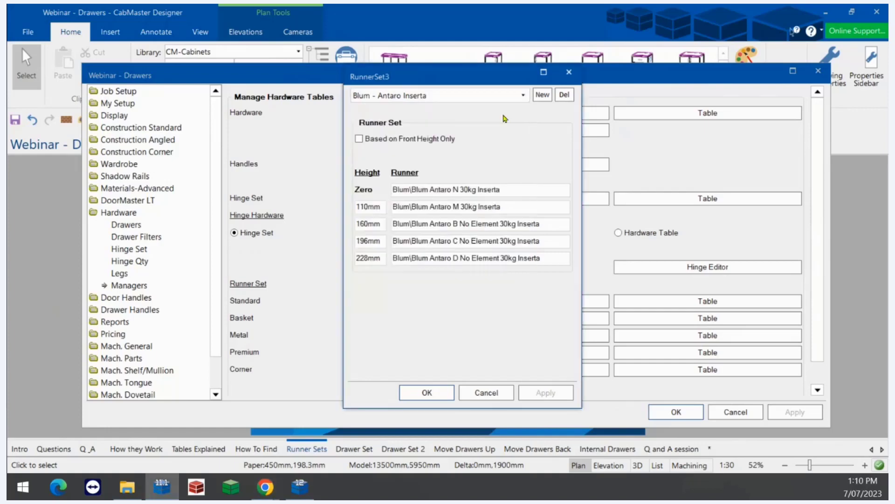
pyautogui.click(460, 95)
pyautogui.scroll(-3, 434, 281)
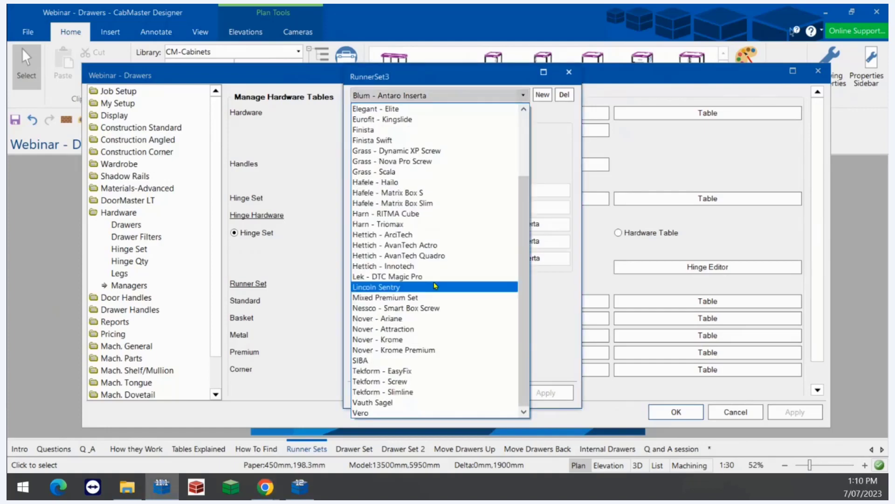
pyautogui.click(417, 392)
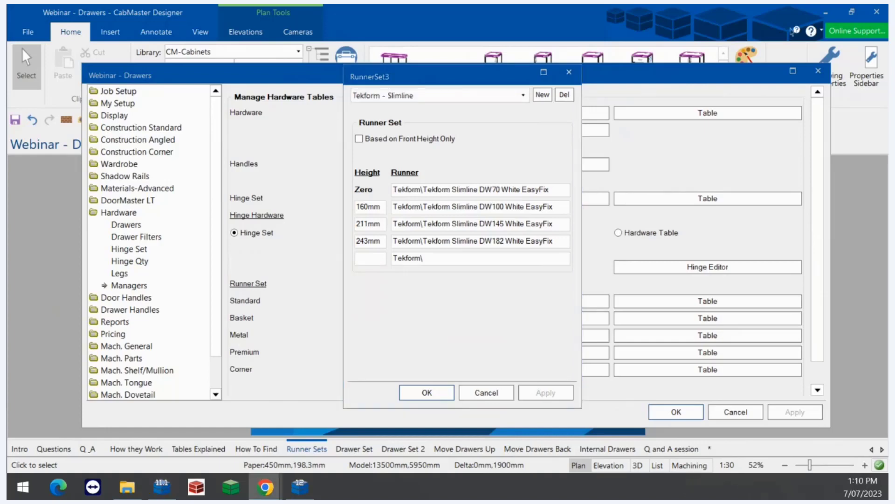
# Create a new Premium runner set labelled Blum - Merivobox Inserta and accept the form.
pyautogui.click(544, 98)
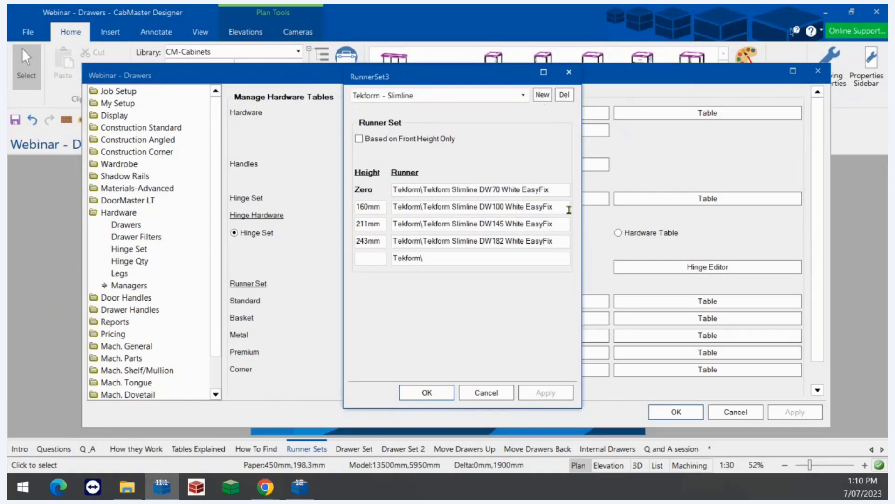
pyautogui.click(540, 95)
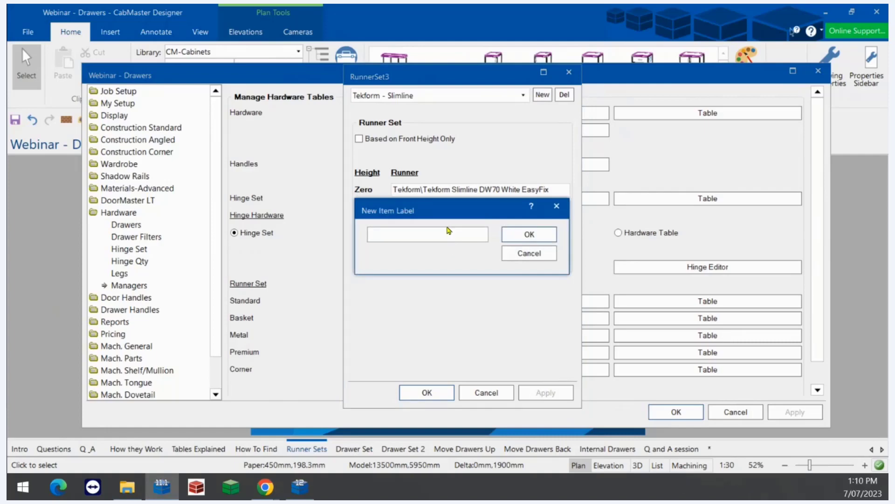
pyautogui.write('Blum - Merivobox Inserta')
pyautogui.click(515, 236)
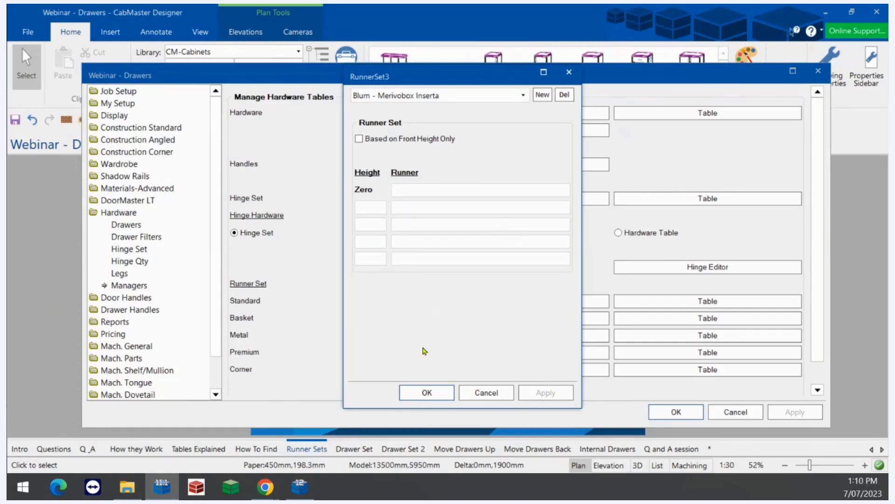
pyautogui.click(433, 394)
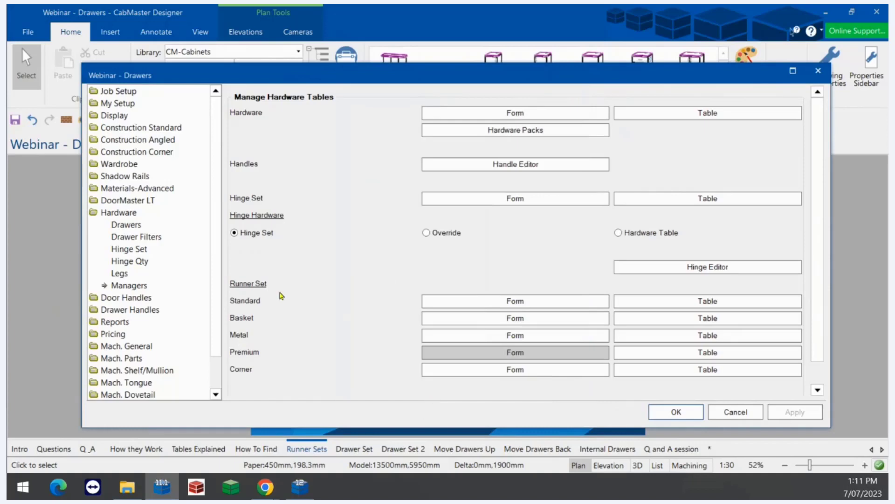
# Open the Metal Premium runner properties from the Hardware drawer defaults and start editing the Blum - Merivobox Inserta set.
pyautogui.click(124, 227)
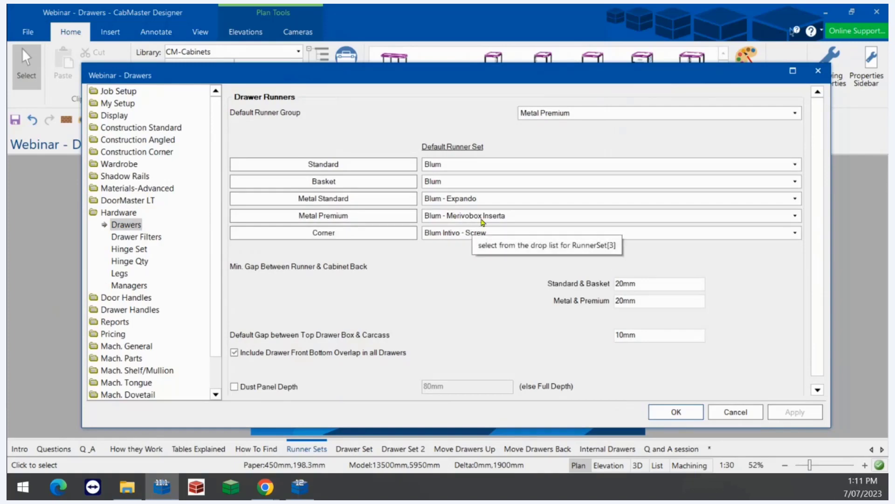
pyautogui.click(339, 221)
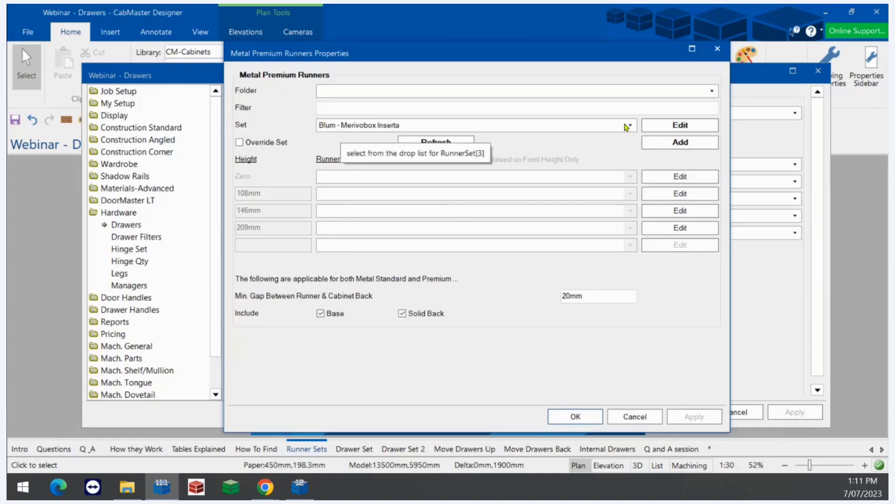
pyautogui.click(698, 127)
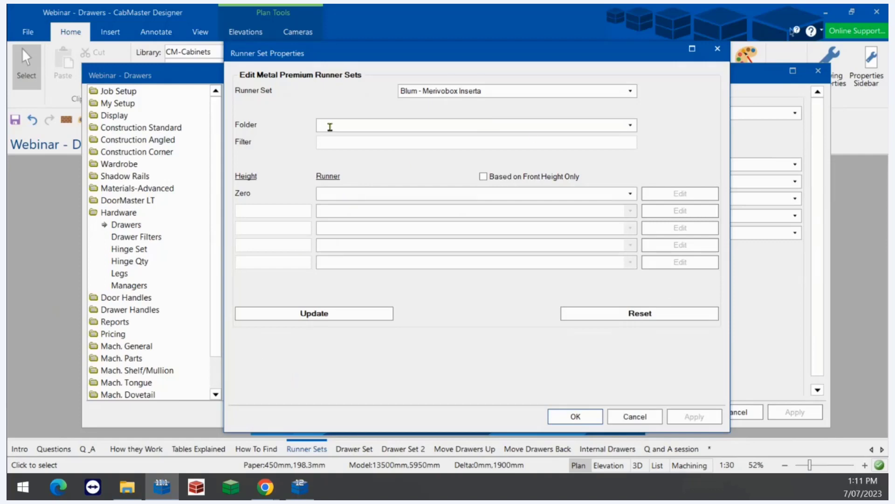
# Check the runner set's folder choices, view the Merivobox tables in DrawerTandembox\Blum in File Explorer, and return to CabMaster Designer.
pyautogui.click(629, 125)
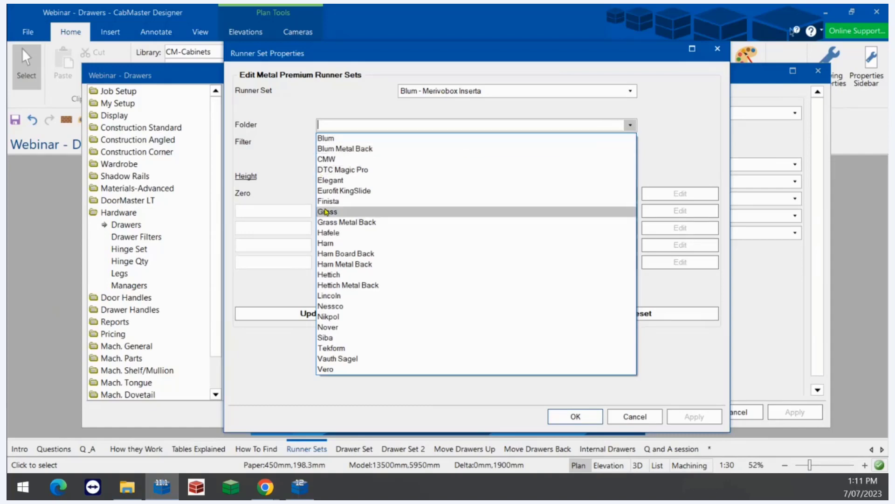
pyautogui.click(277, 154)
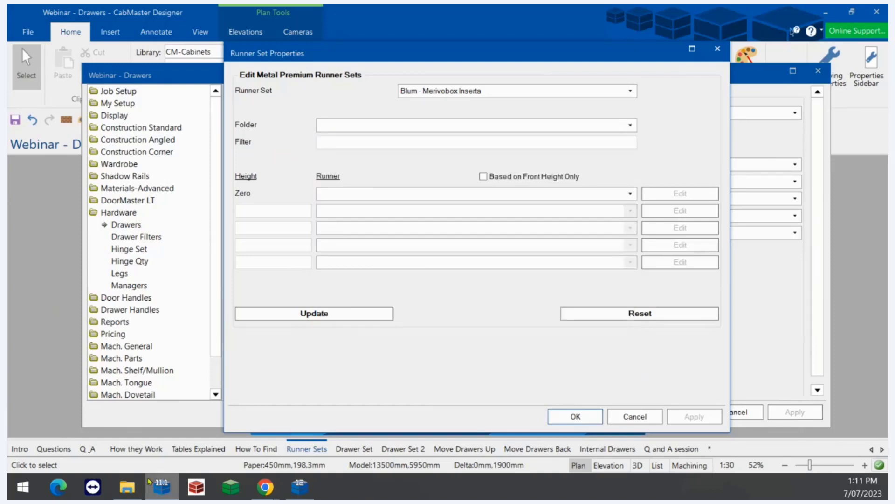
pyautogui.click(127, 487)
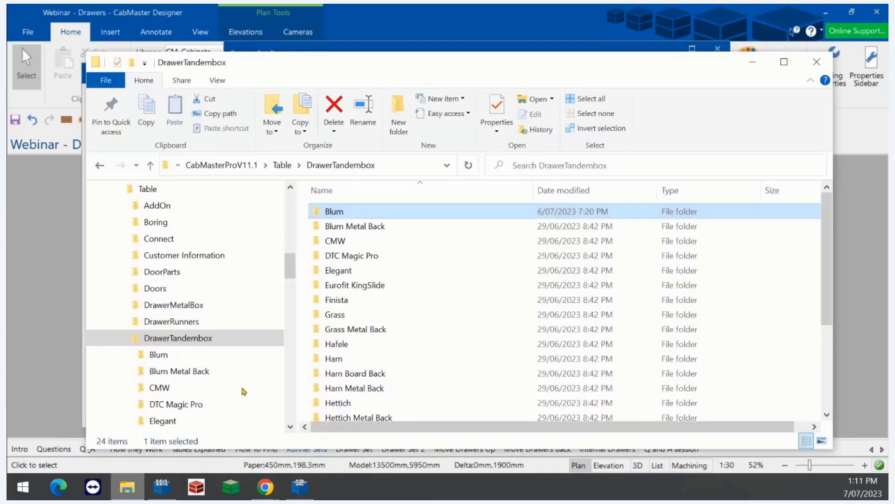
pyautogui.doubleClick(348, 215)
pyautogui.scroll(-20, 394, 303)
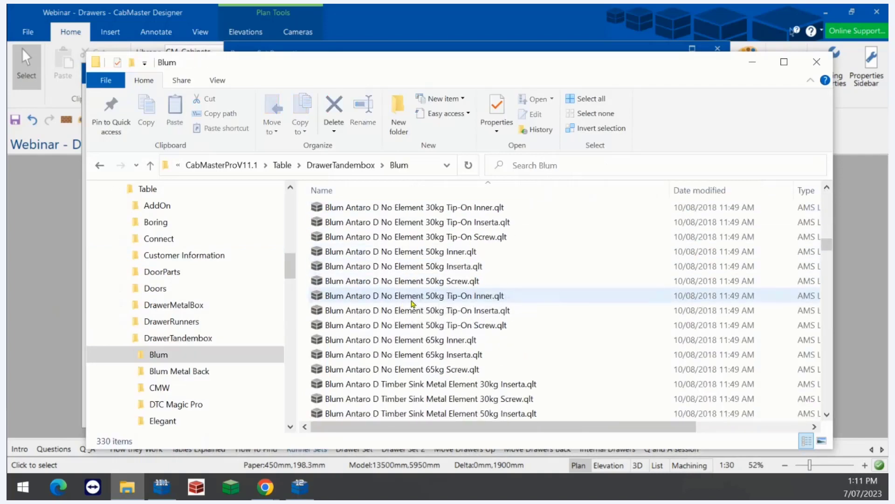
pyautogui.scroll(-20, 394, 303)
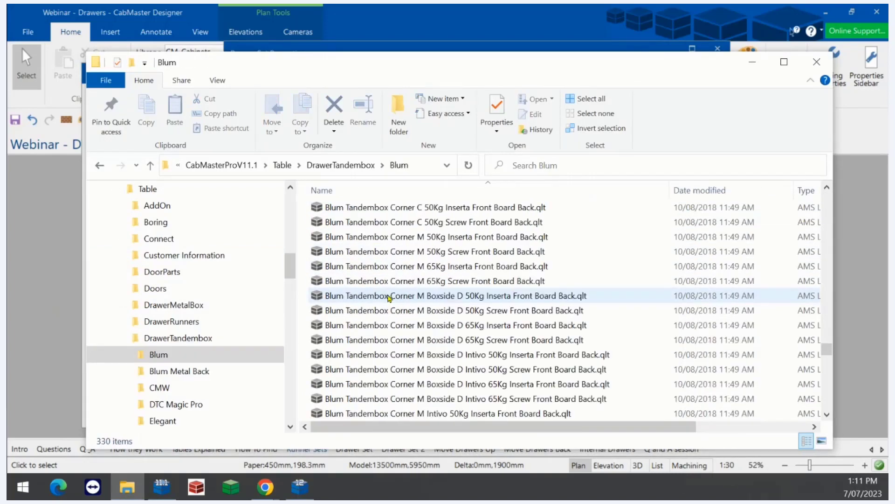
pyautogui.scroll(2, 390, 297)
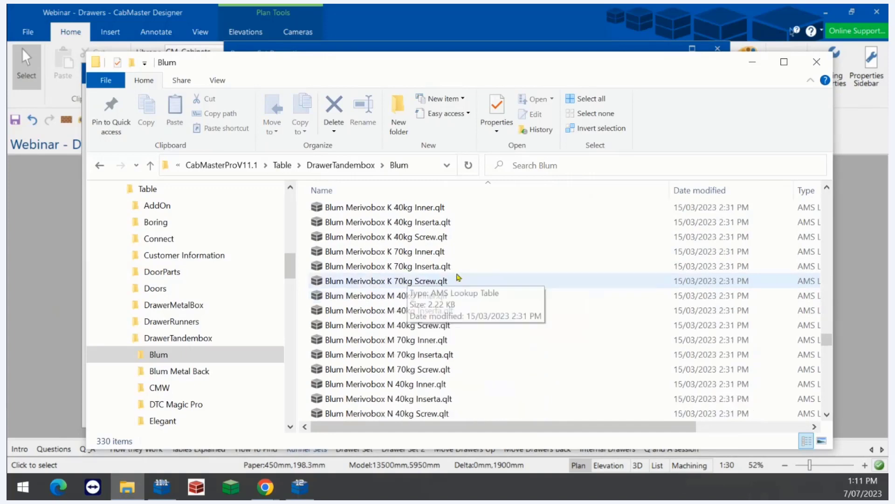
pyautogui.click(670, 29)
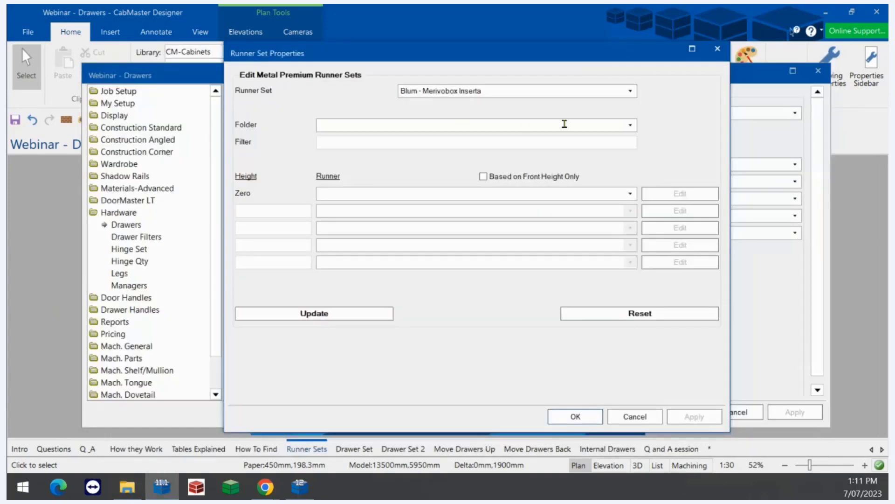
# Set the runner set's folder to Blum and list the Merivobox runners offered for height Zero.
pyautogui.click(630, 125)
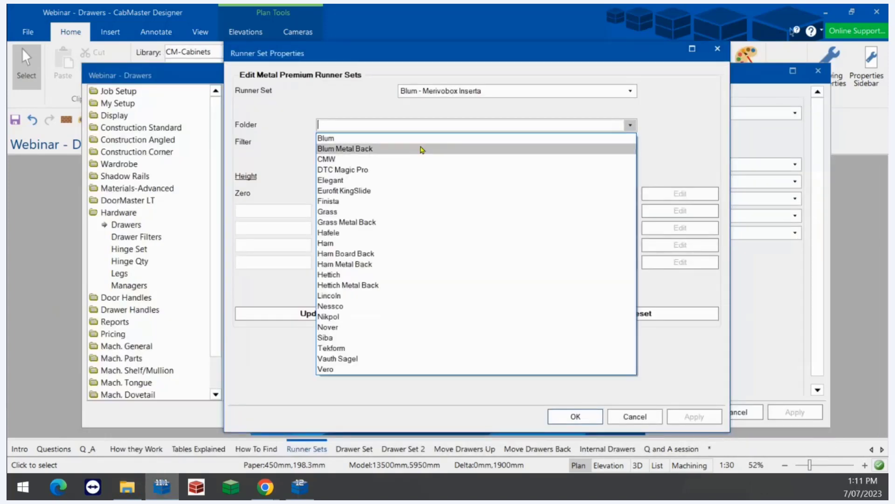
pyautogui.click(410, 143)
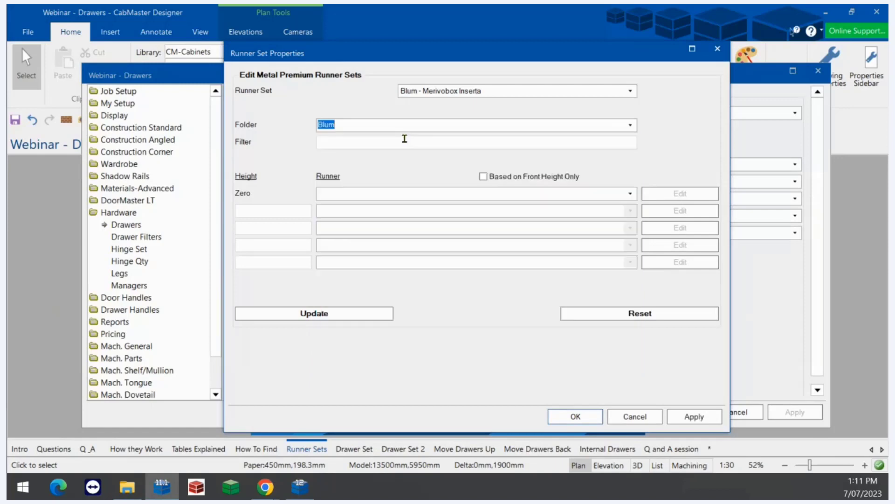
pyautogui.click(605, 198)
pyautogui.scroll(-5, 467, 238)
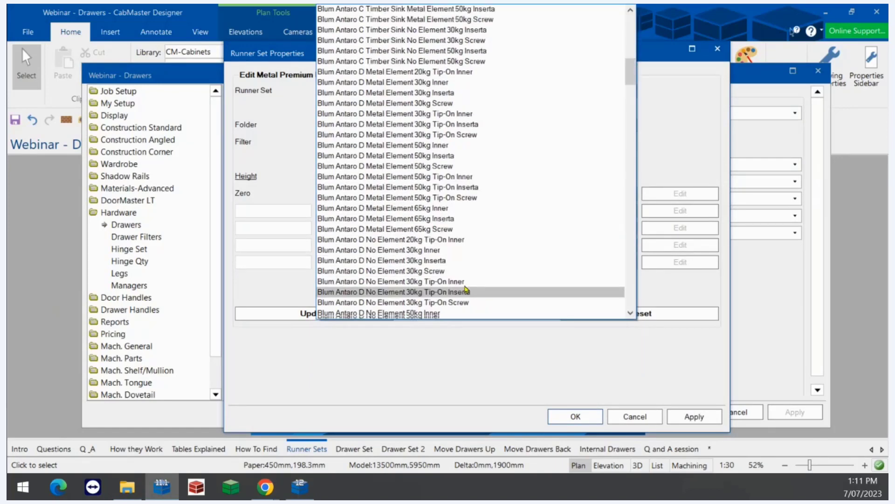
pyautogui.scroll(-20, 441, 241)
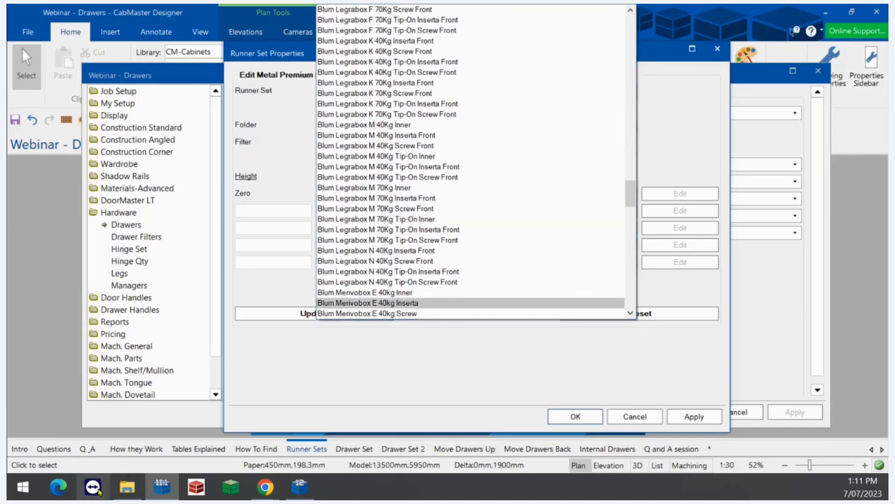
# Compare the runner list with the Merivobox table files in File Explorer's Blum folder, and return to CabMaster Designer.
pyautogui.click(135, 491)
pyautogui.scroll(-10, 448, 261)
pyautogui.scroll(20, 606, 271)
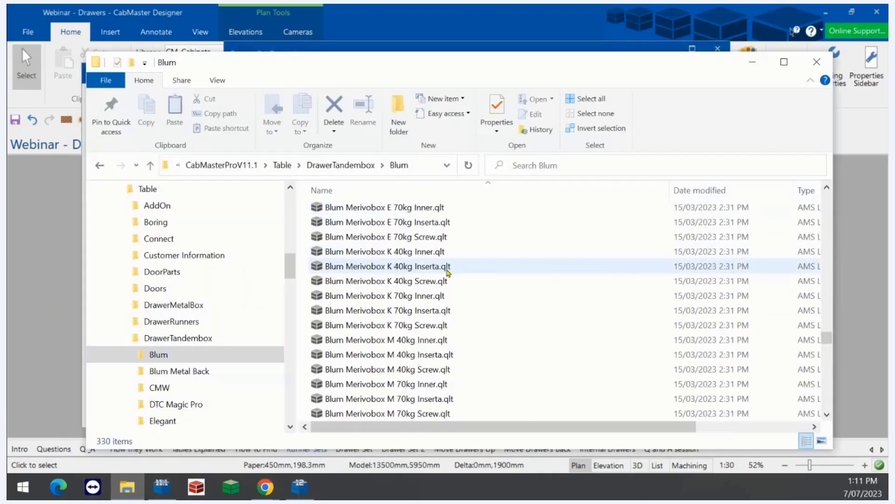
pyautogui.click(851, 295)
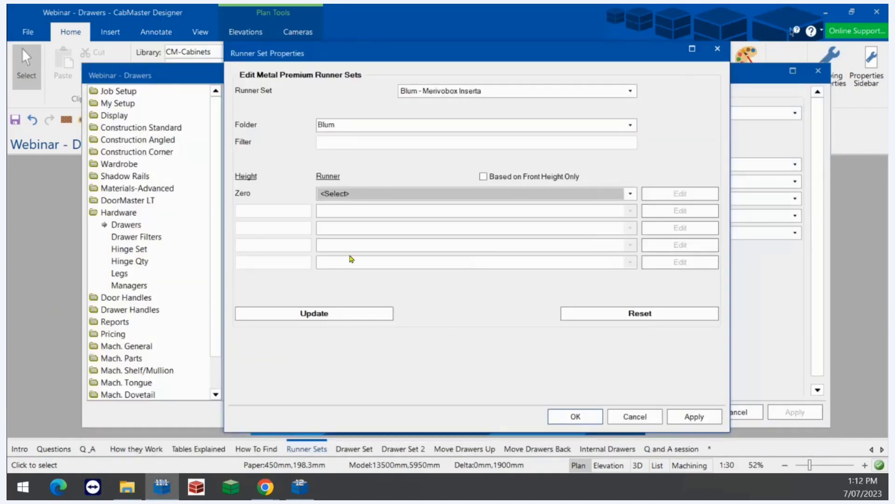
pyautogui.click(282, 210)
pyautogui.click(286, 228)
pyautogui.click(290, 245)
pyautogui.click(296, 263)
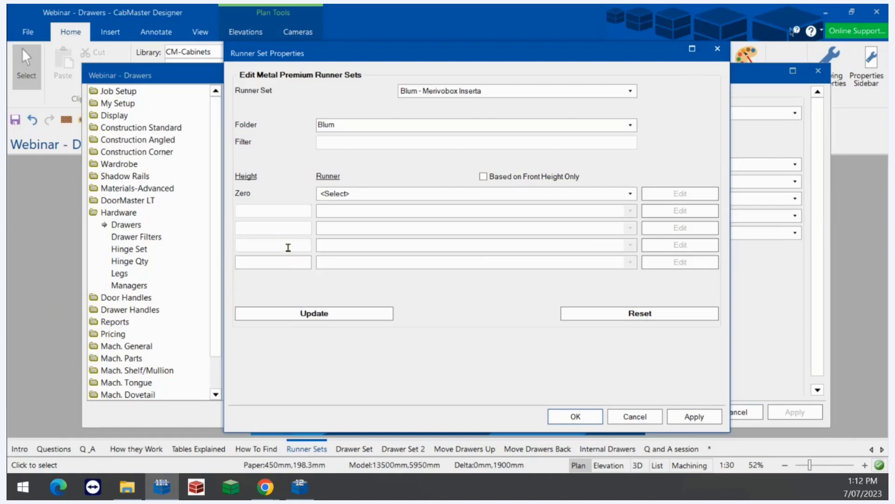
pyautogui.click(288, 247)
pyautogui.click(286, 230)
pyautogui.click(286, 211)
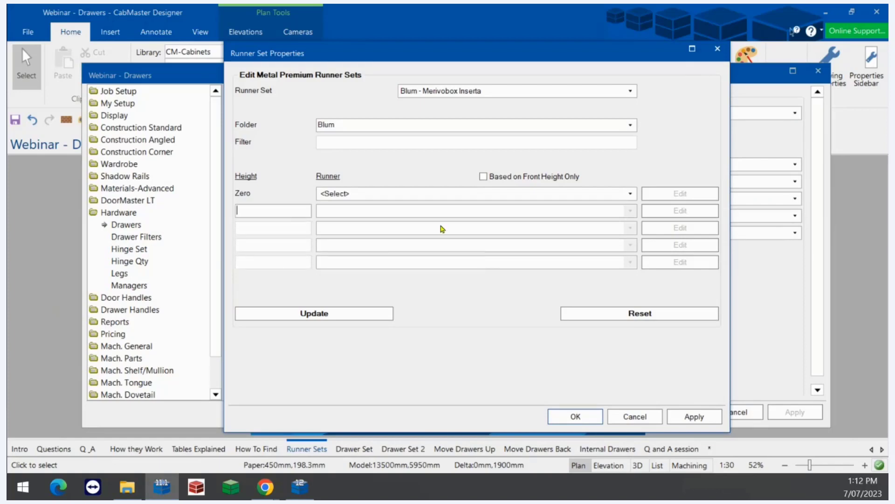
# Assign Blum Merivobox N 40kg Inserta as the runner for height Zero.
pyautogui.click(630, 196)
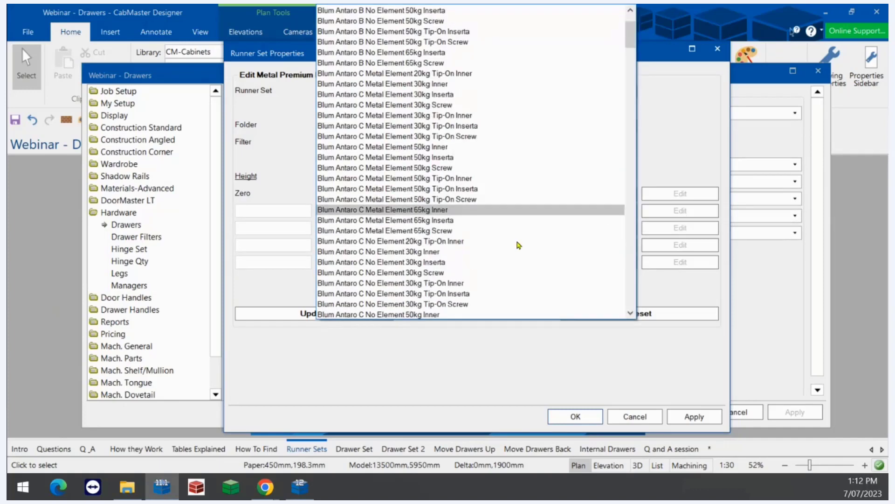
pyautogui.scroll(-6, 504, 248)
pyautogui.scroll(-20, 465, 223)
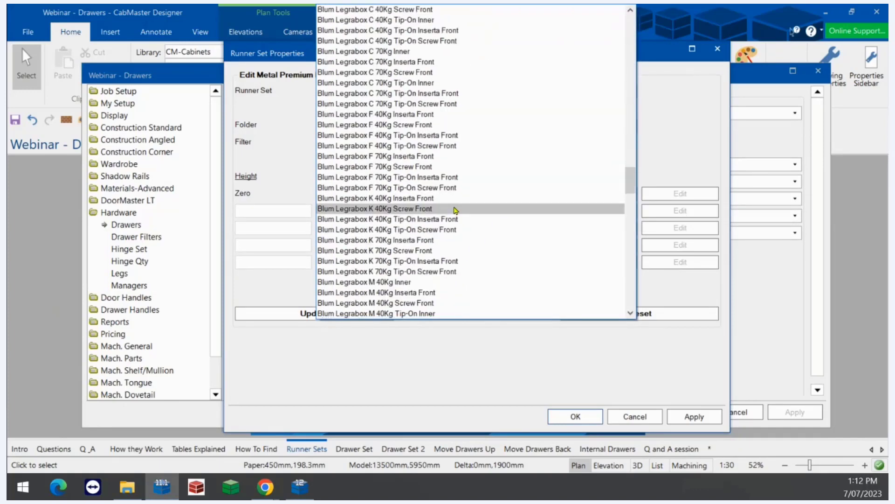
pyautogui.scroll(-8, 457, 209)
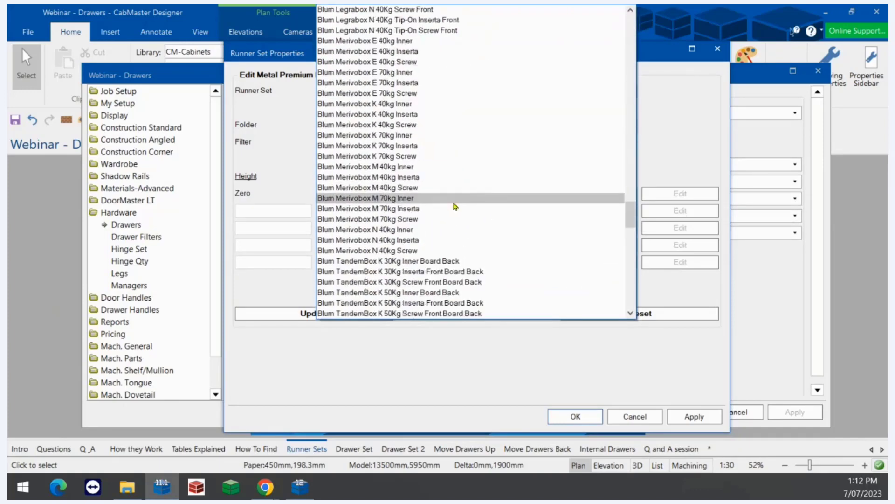
pyautogui.click(407, 240)
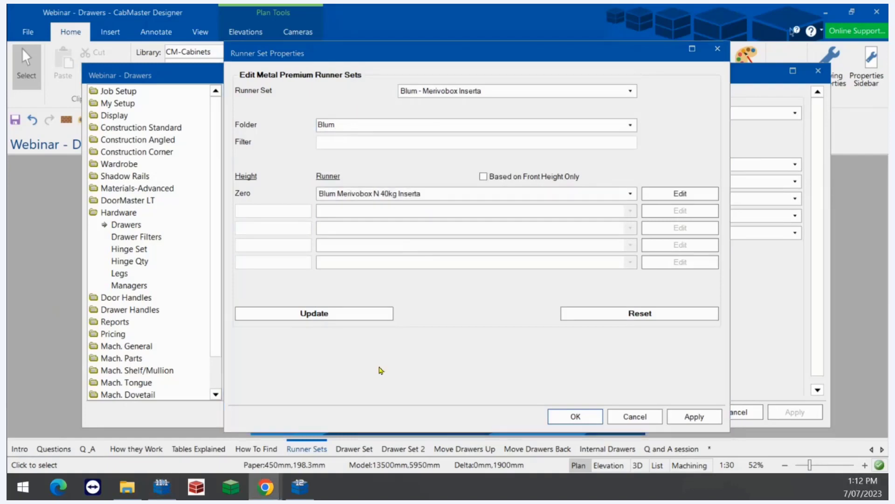
# Add three height thresholds of 108 mm, 146 mm and 209 mm below Zero in the Blum - Merivobox Inserta runner set.
pyautogui.click(461, 212)
pyautogui.click(279, 210)
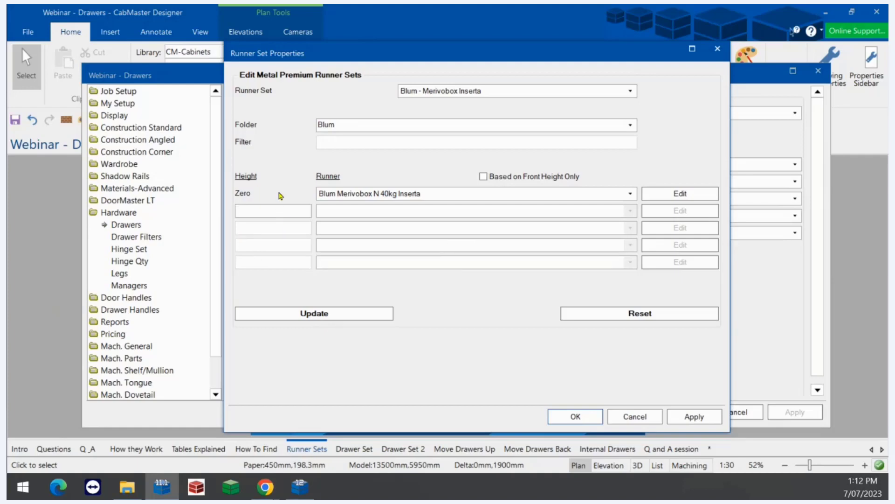
pyautogui.write('108')
pyautogui.click(265, 231)
pyautogui.write('446')
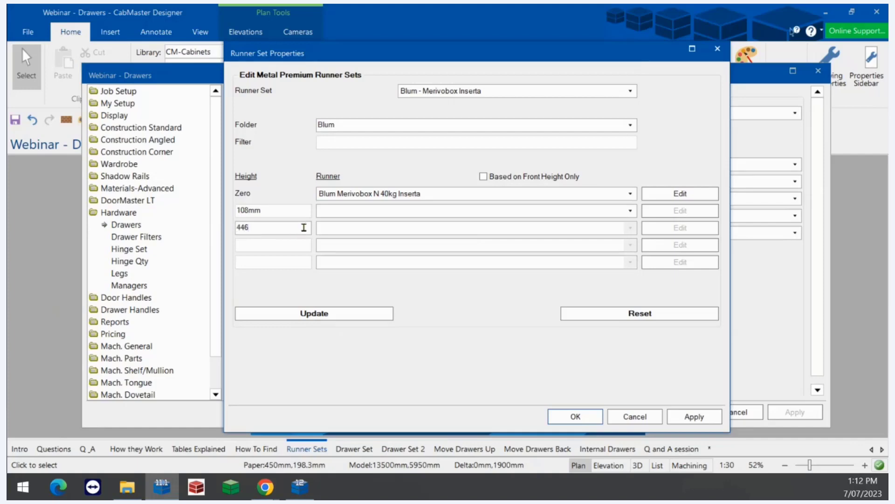
pyautogui.write('146')
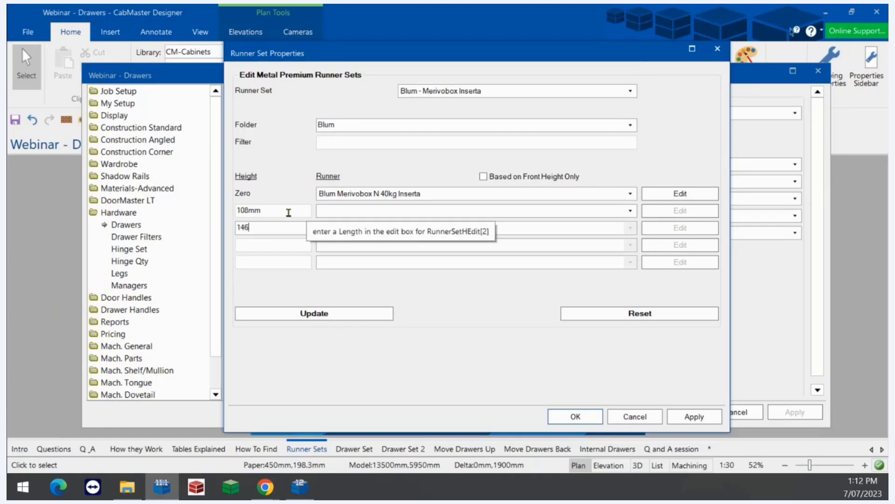
pyautogui.click(282, 243)
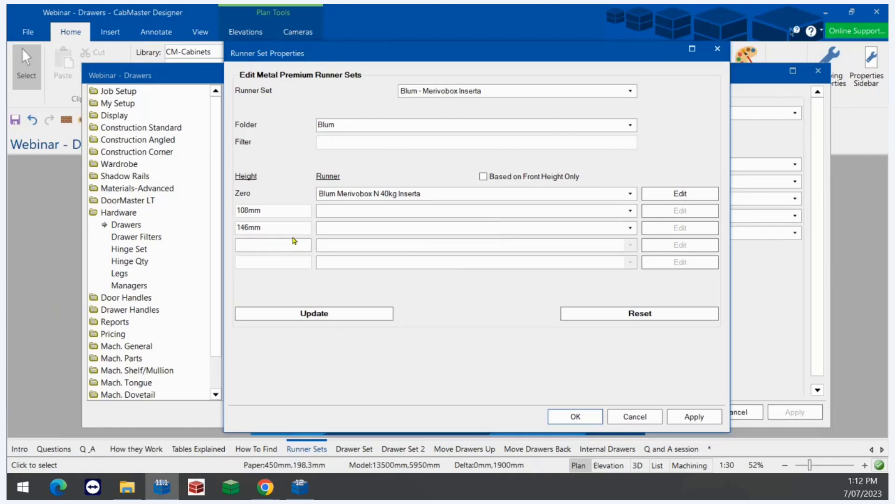
pyautogui.write('209')
pyautogui.press('Tab')
# Assign Blum Merivobox M 40kg Inserta as the runner for the 108 mm height.
pyautogui.click(470, 212)
pyautogui.scroll(-5, 461, 214)
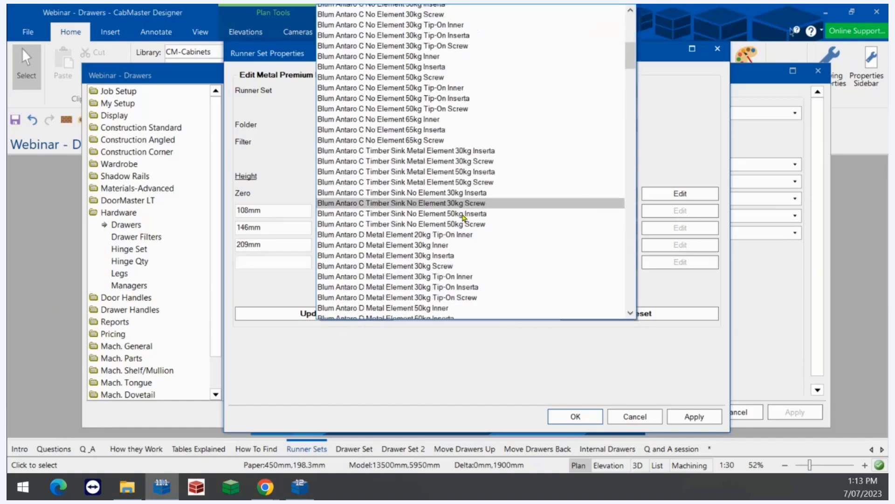
pyautogui.scroll(-15, 461, 215)
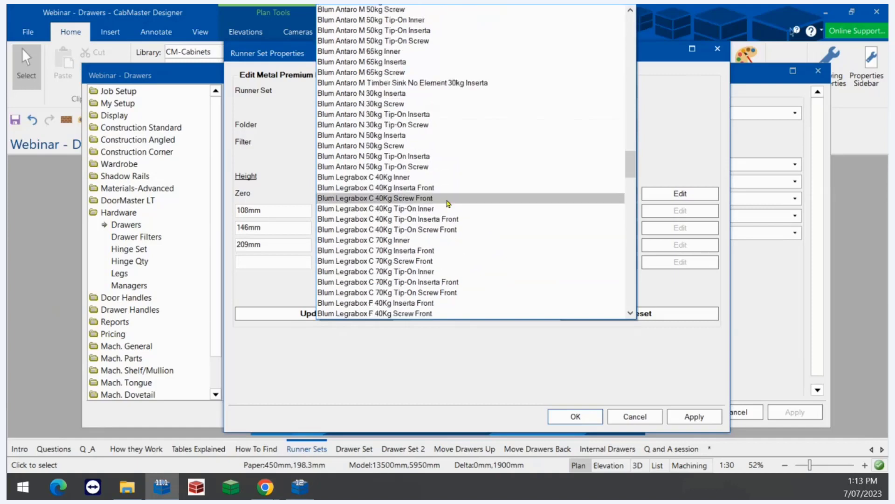
pyautogui.scroll(-7, 438, 191)
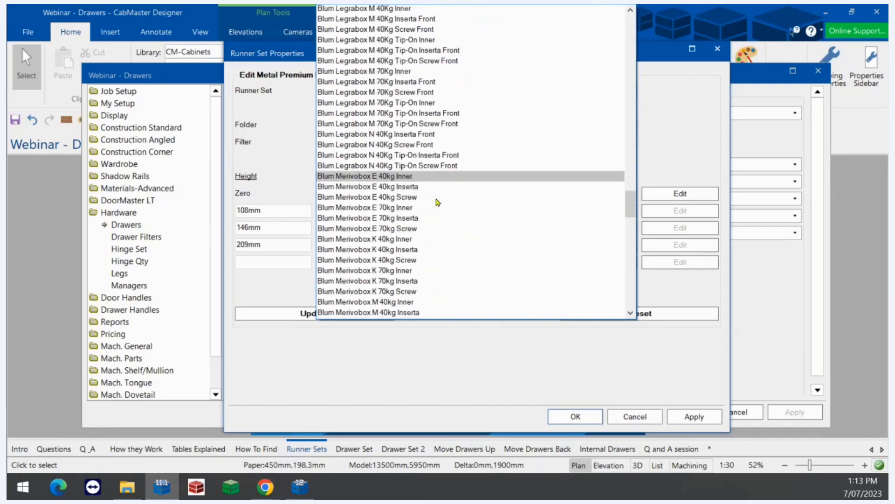
pyautogui.scroll(-3, 438, 202)
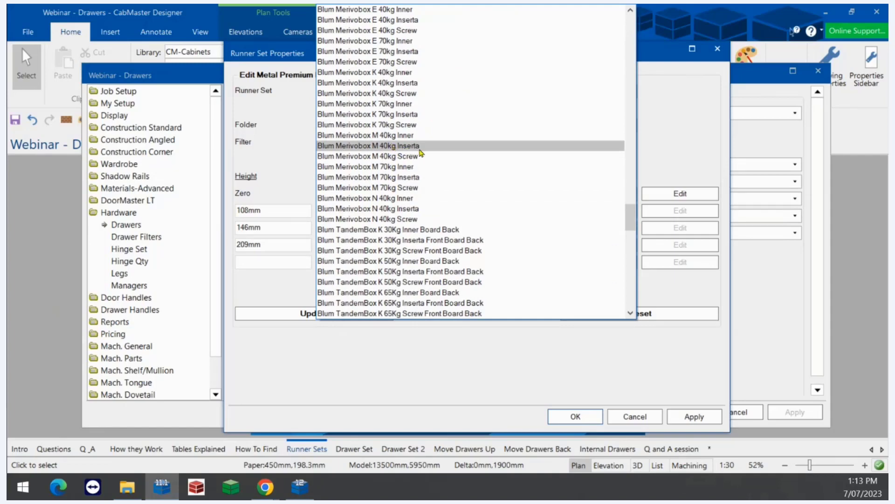
pyautogui.click(434, 146)
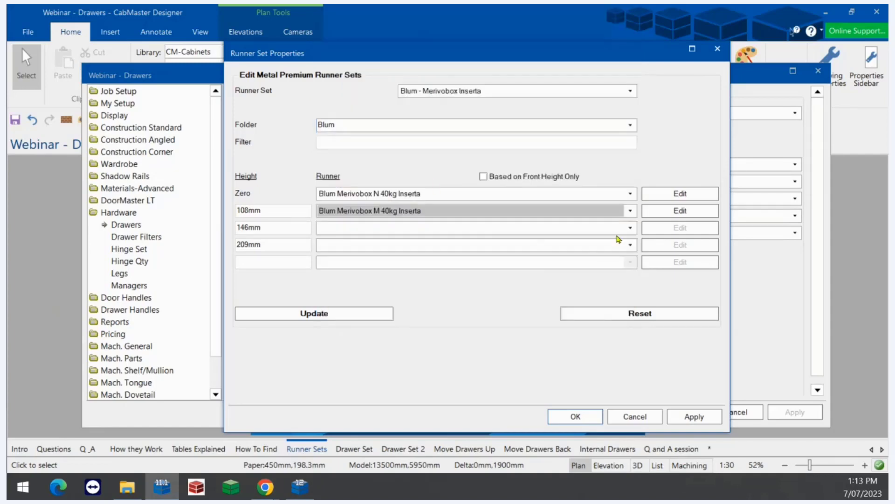
# Assign Blum Merivobox K 40kg Inserta as the runner for the 146 mm height.
pyautogui.click(631, 228)
pyautogui.scroll(-10, 602, 239)
pyautogui.moveTo(631, 55); pyautogui.dragTo(625, 222)
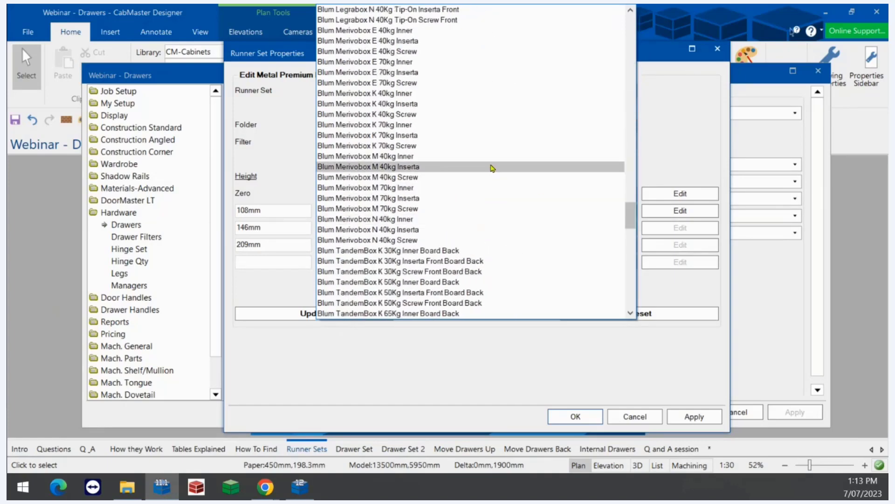
pyautogui.click(395, 107)
# Assign Blum Merivobox E 40kg Inserta as the runner for the 209 mm height.
pyautogui.click(627, 251)
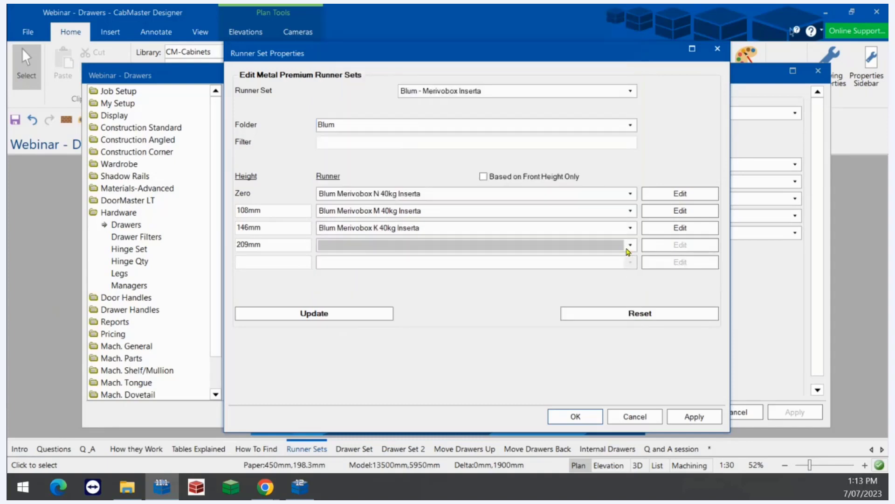
pyautogui.moveTo(624, 35); pyautogui.dragTo(621, 218)
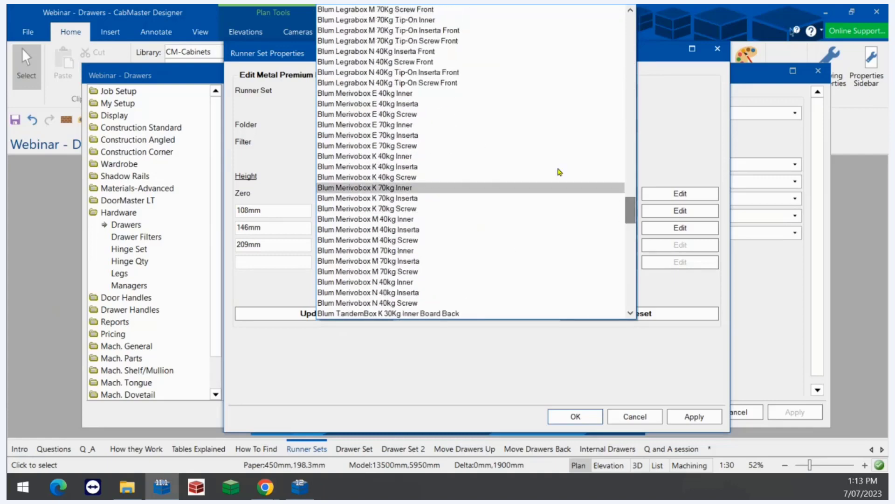
pyautogui.click(410, 105)
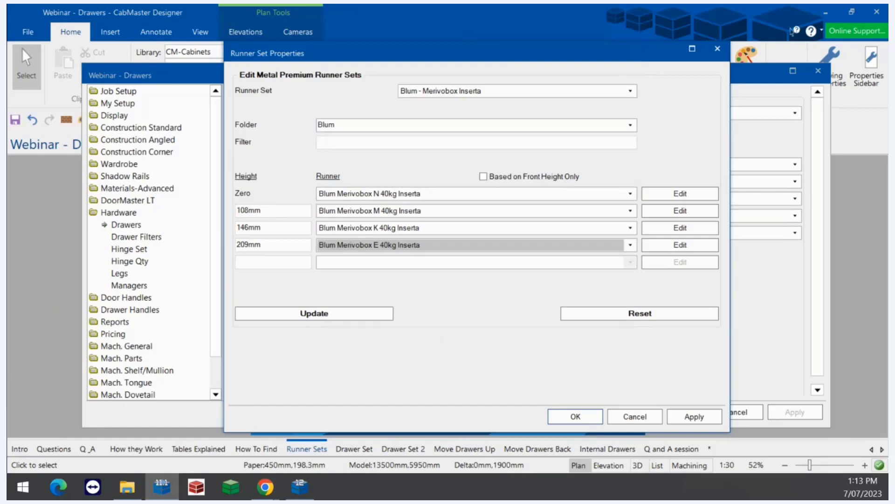
# Update the Merivobox Inserta runner set, then accept the Metal Premium runner properties and the drawing properties.
pyautogui.click(366, 316)
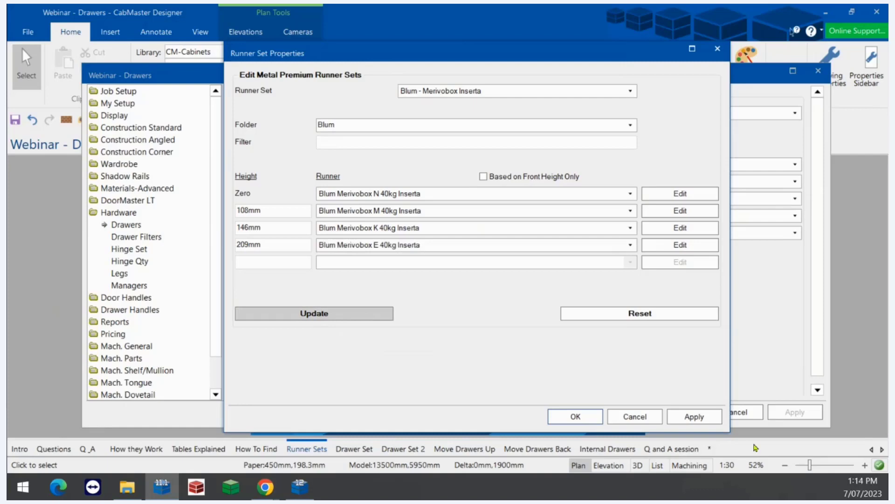
pyautogui.click(719, 421)
pyautogui.click(576, 415)
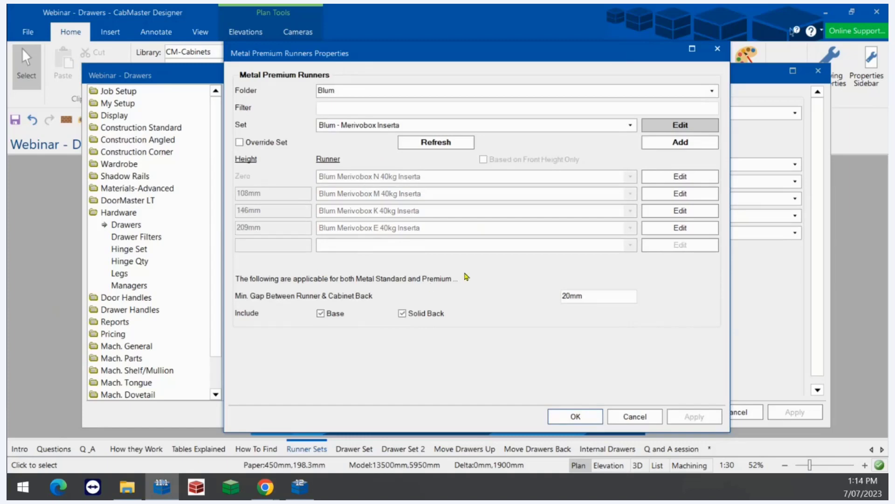
pyautogui.click(598, 295)
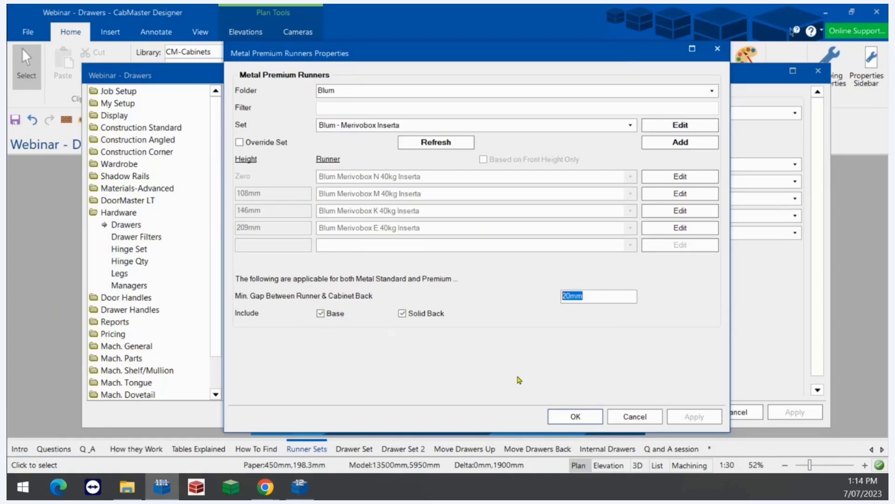
pyautogui.click(569, 416)
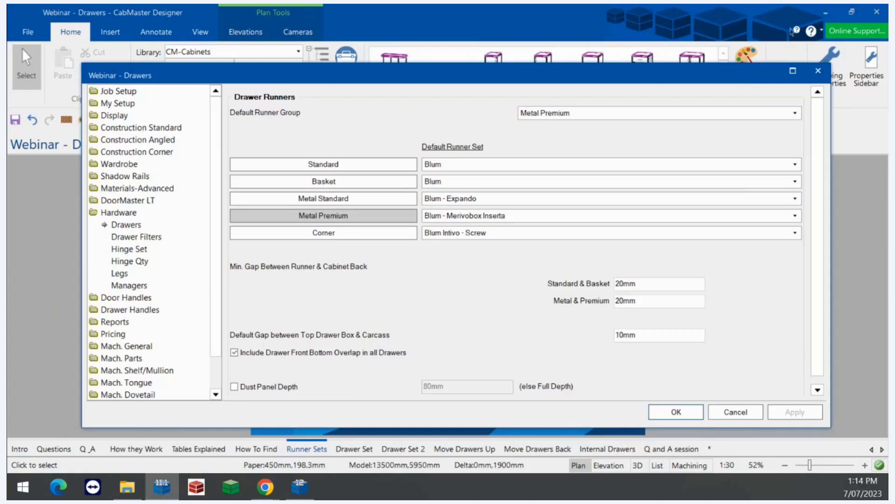
pyautogui.click(676, 412)
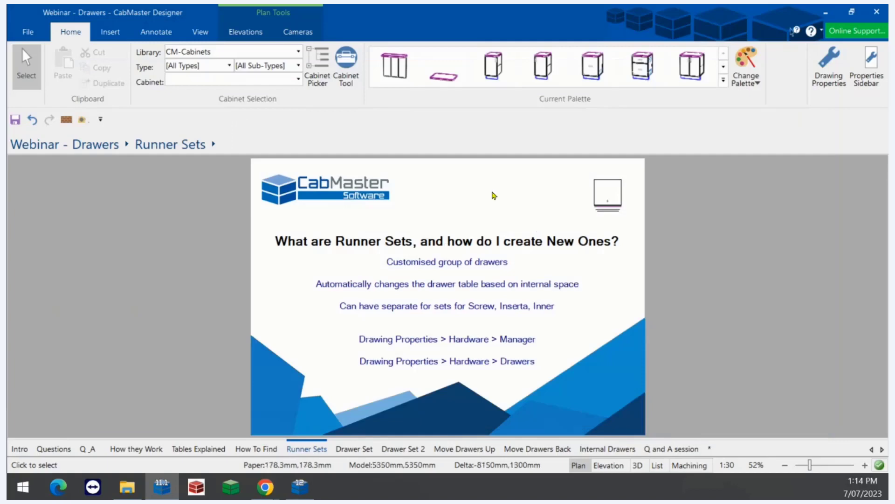
# Place a Floor 2 Drawer cabinet above the heading on the Runner Sets page and show its drawer runner settings.
pyautogui.click(724, 80)
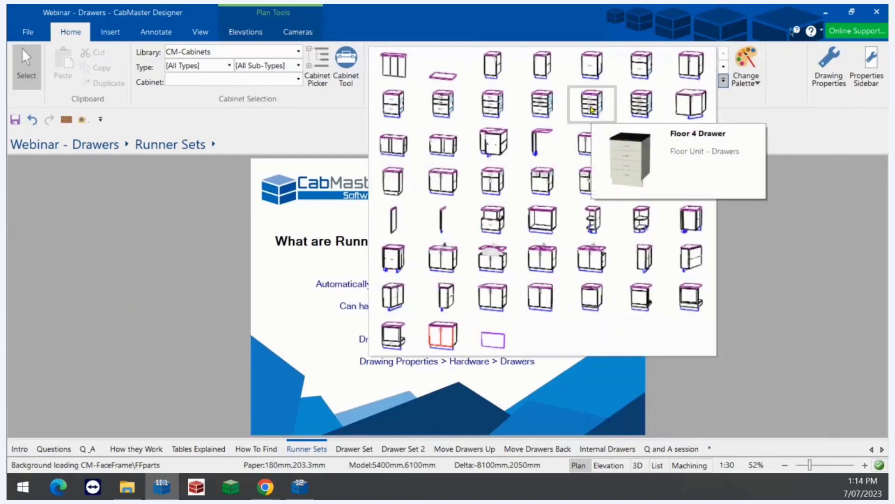
pyautogui.click(398, 110)
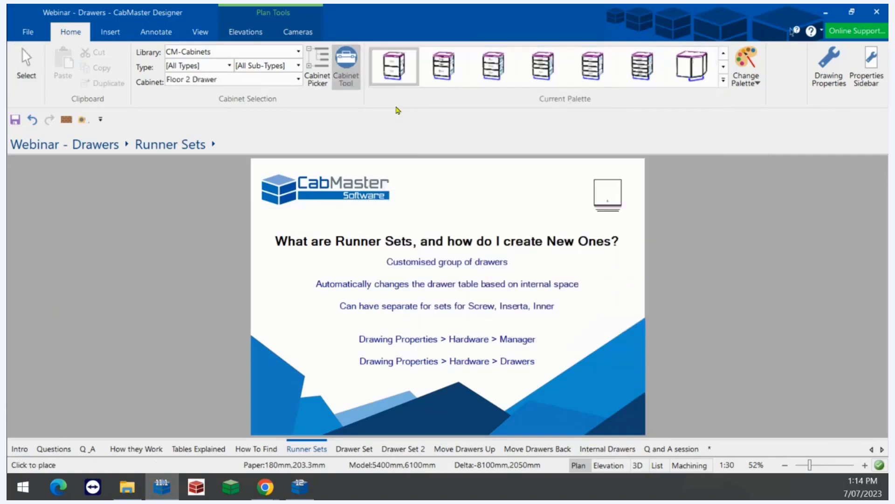
pyautogui.click(467, 210)
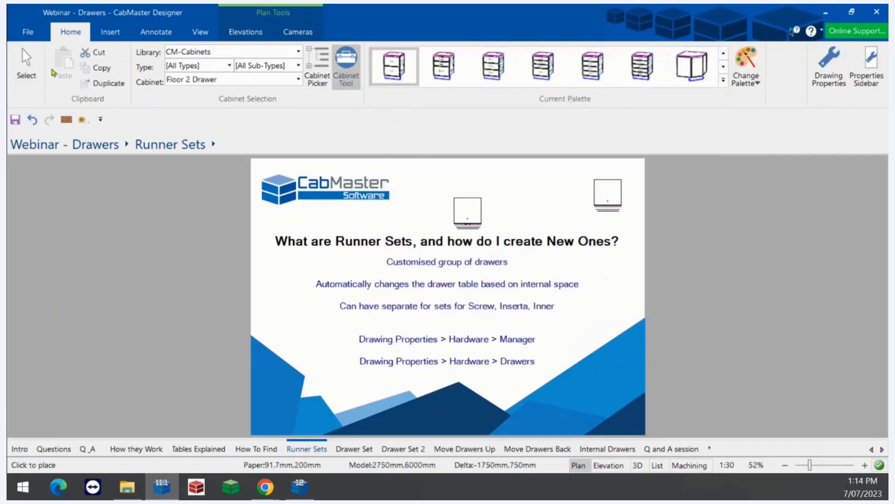
pyautogui.click(26, 66)
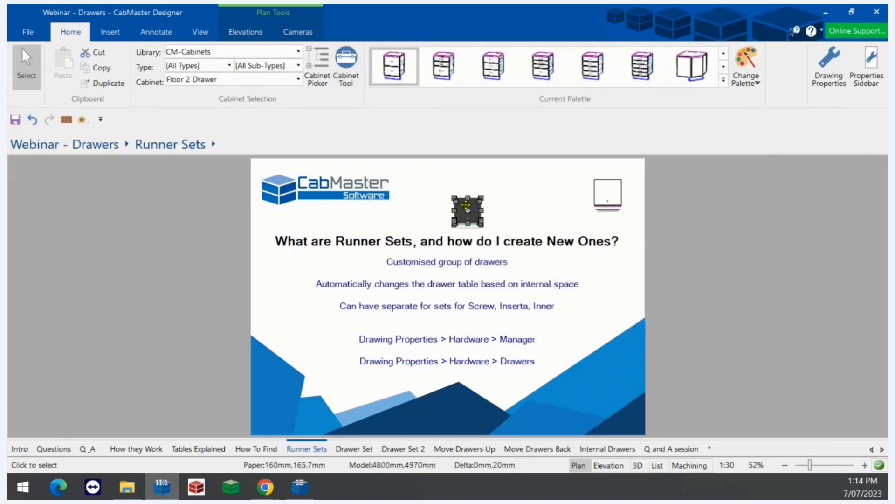
pyautogui.doubleClick(467, 205)
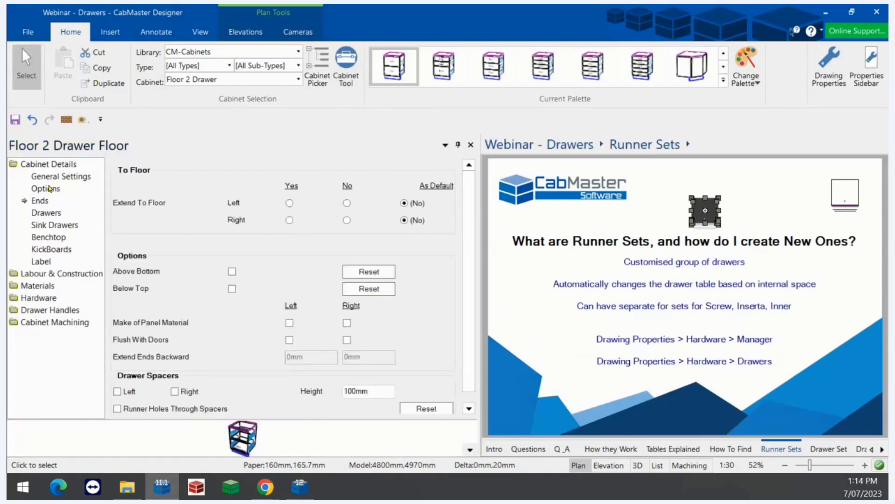
pyautogui.click(49, 214)
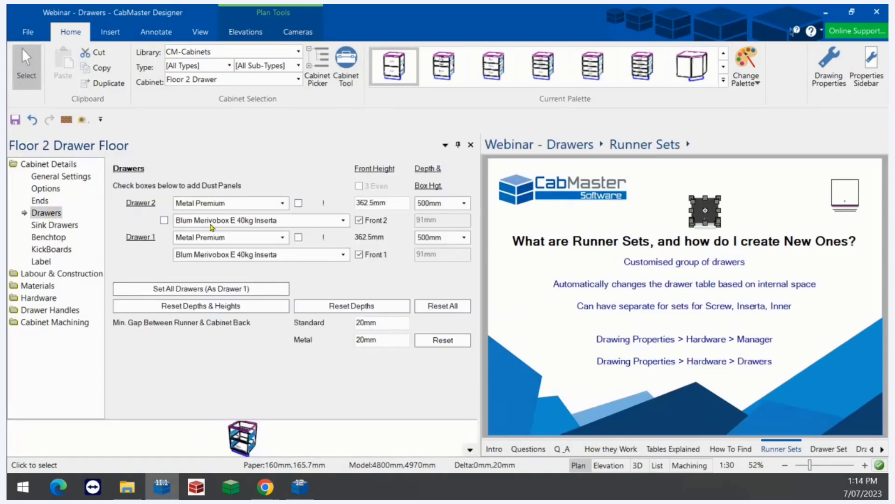
# Set the new cabinet's drawer quantity to 4, check the runner assigned to each drawer, and close its properties.
pyautogui.click(55, 176)
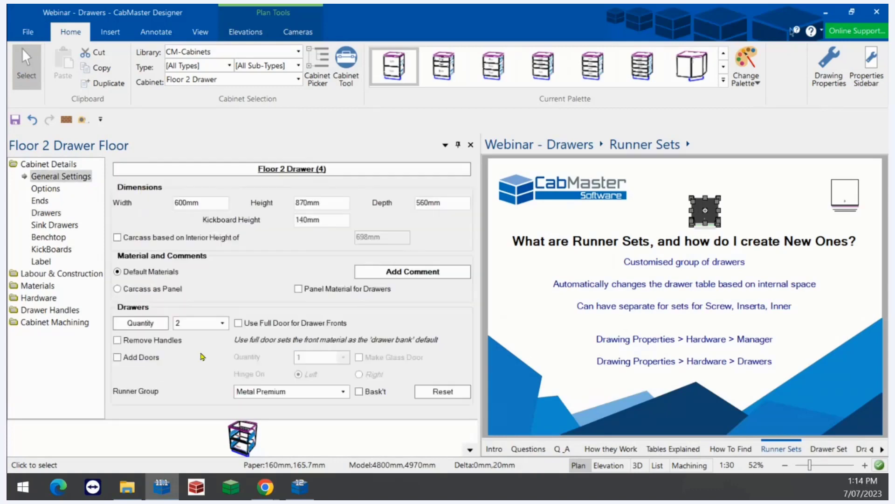
pyautogui.click(215, 323)
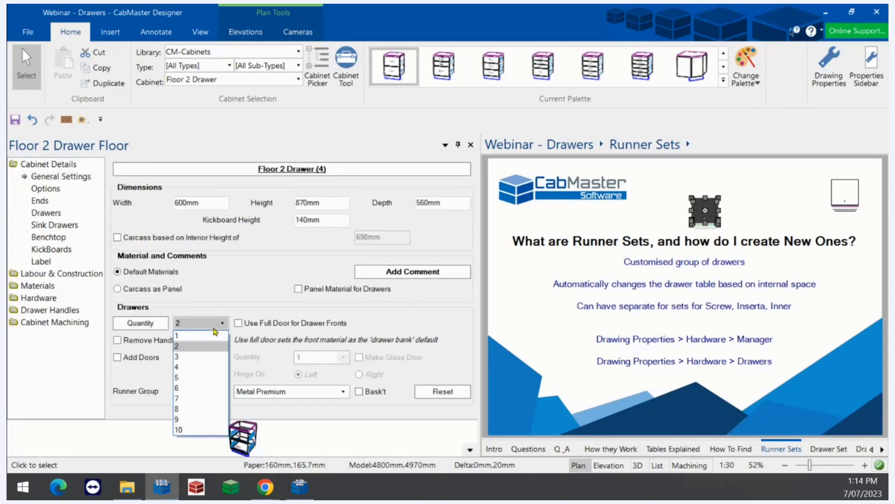
pyautogui.click(193, 367)
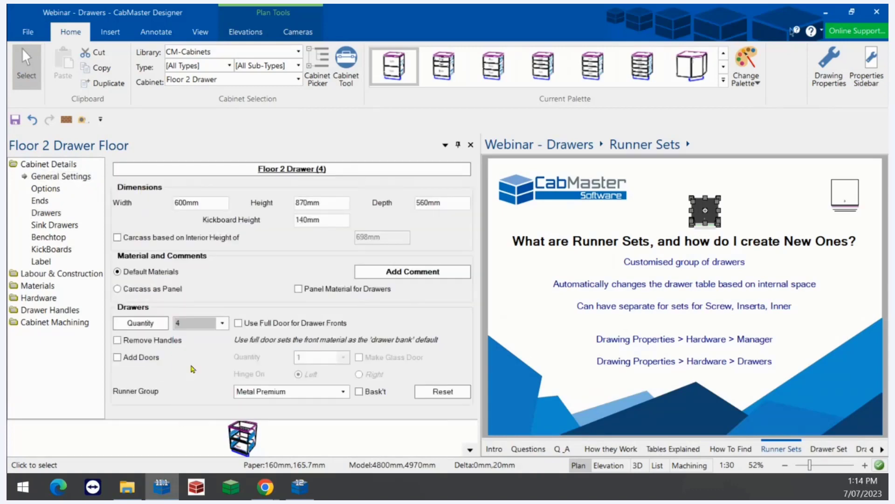
pyautogui.click(59, 215)
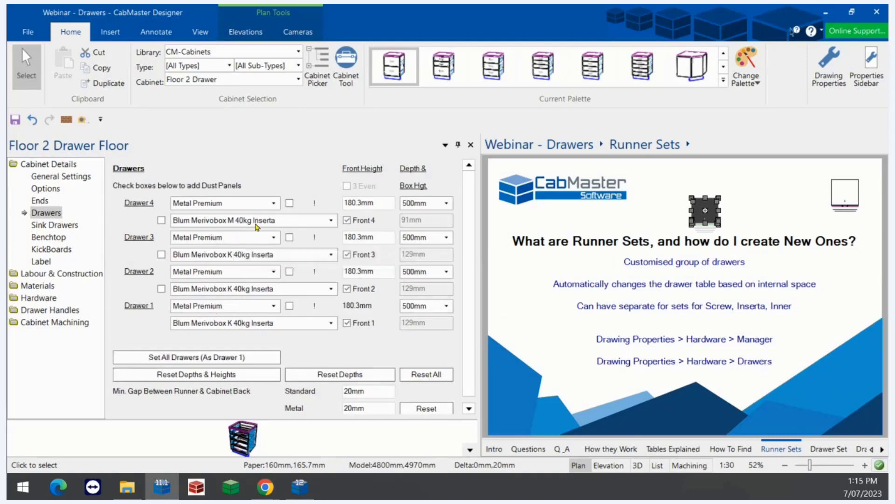
pyautogui.click(472, 145)
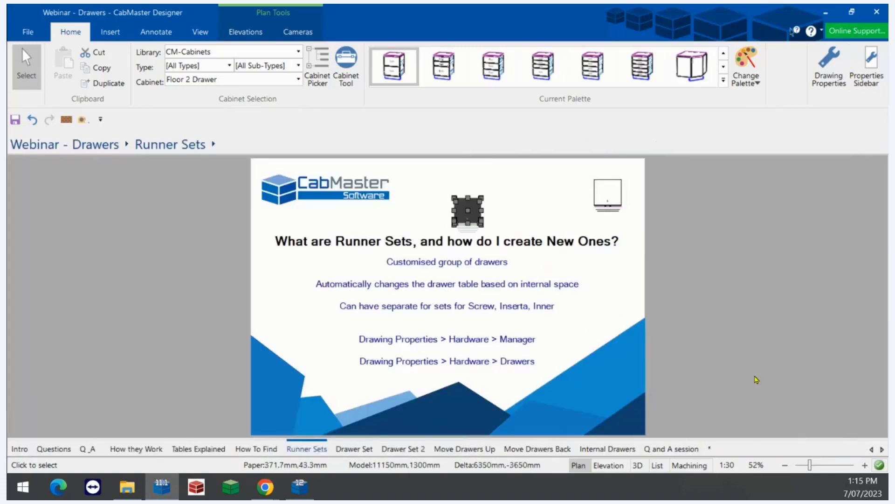
pyautogui.click(742, 370)
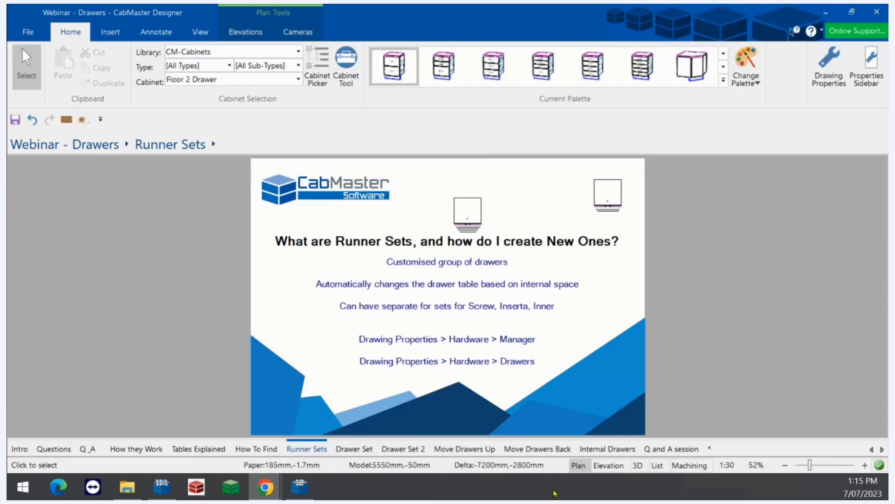
# Go to the Drawer Set page and show the Job Setup hardware defaults in the drawing properties.
pyautogui.click(344, 450)
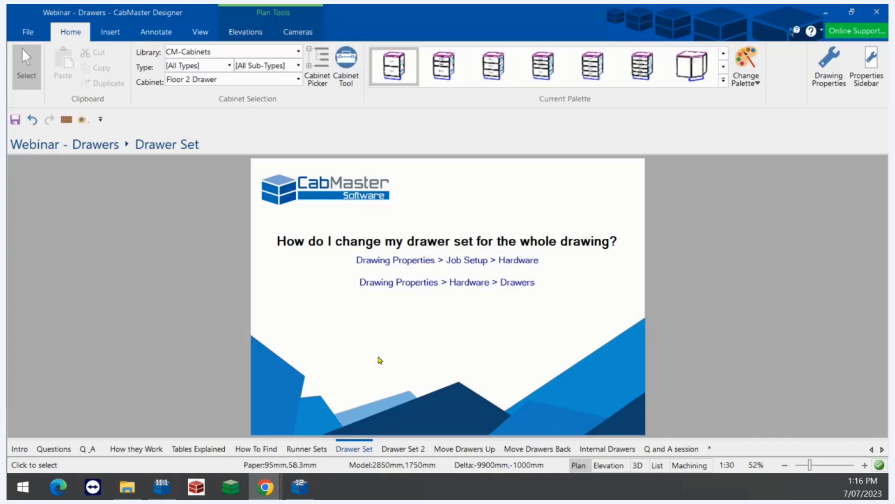
pyautogui.click(824, 63)
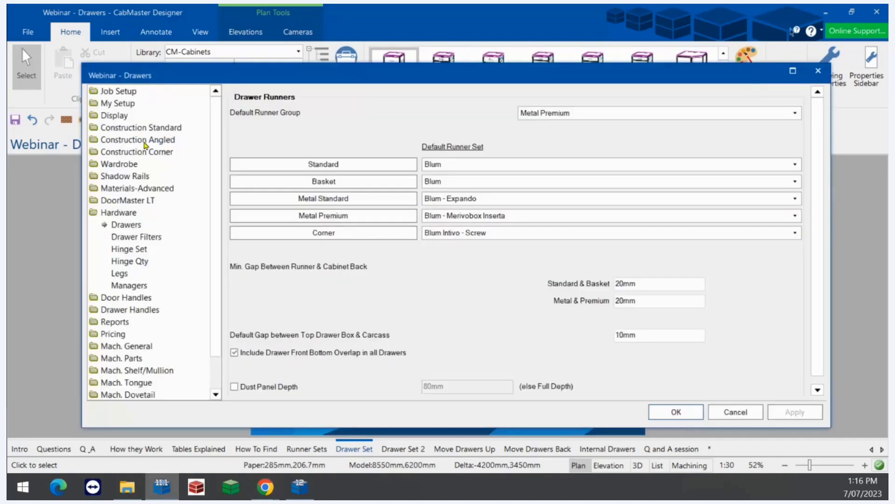
pyautogui.click(118, 92)
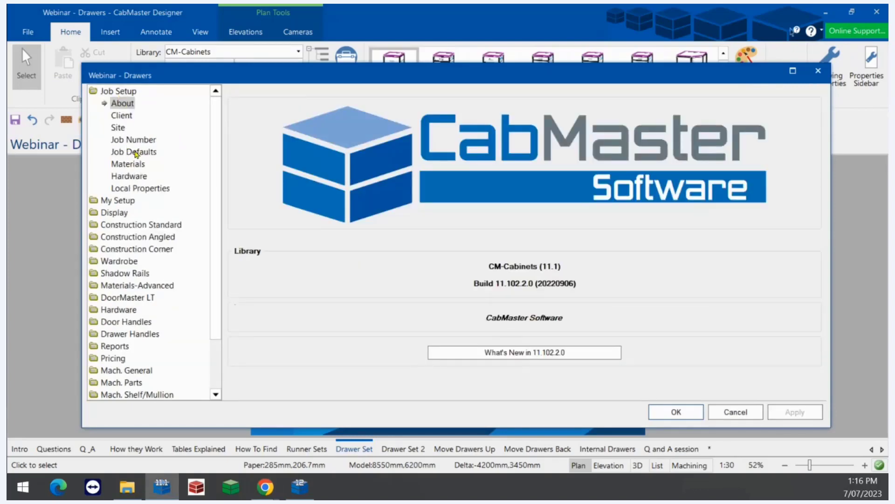
pyautogui.click(134, 176)
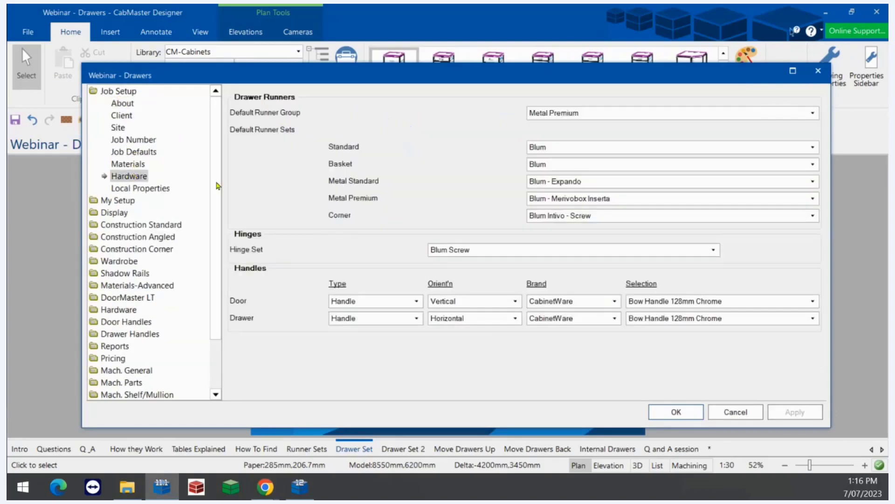
# Review the Default Runner Group options and the runner sets offered for Metal Premium, then accept the drawing properties.
pyautogui.click(556, 116)
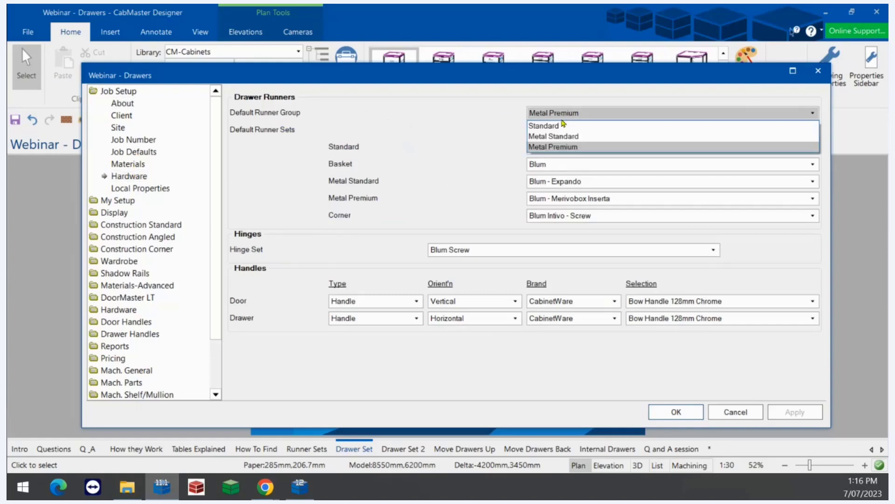
pyautogui.click(456, 170)
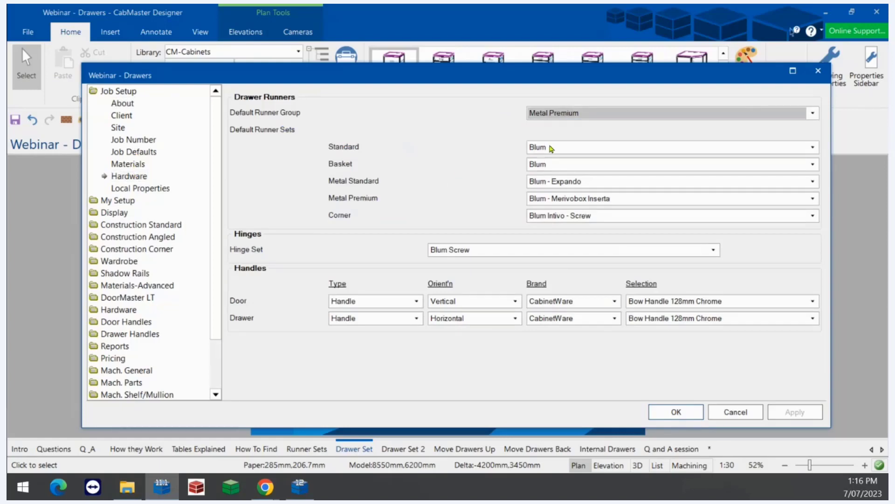
pyautogui.click(556, 200)
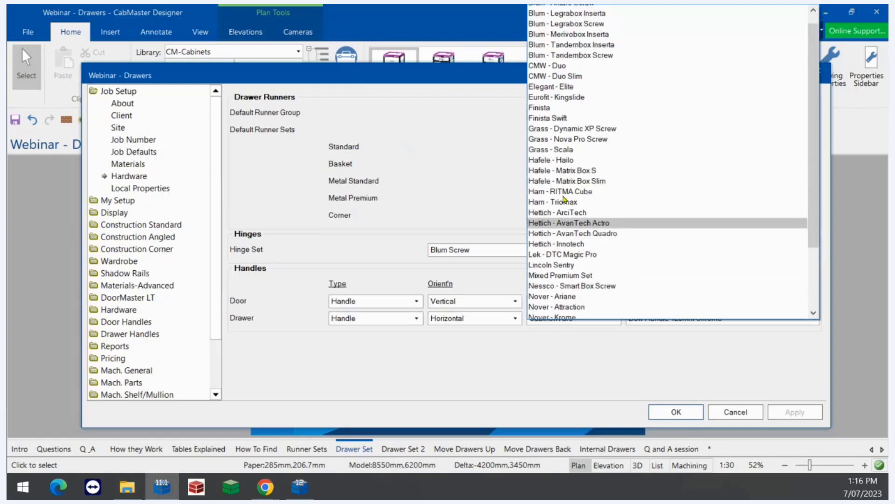
pyautogui.scroll(-3, 564, 200)
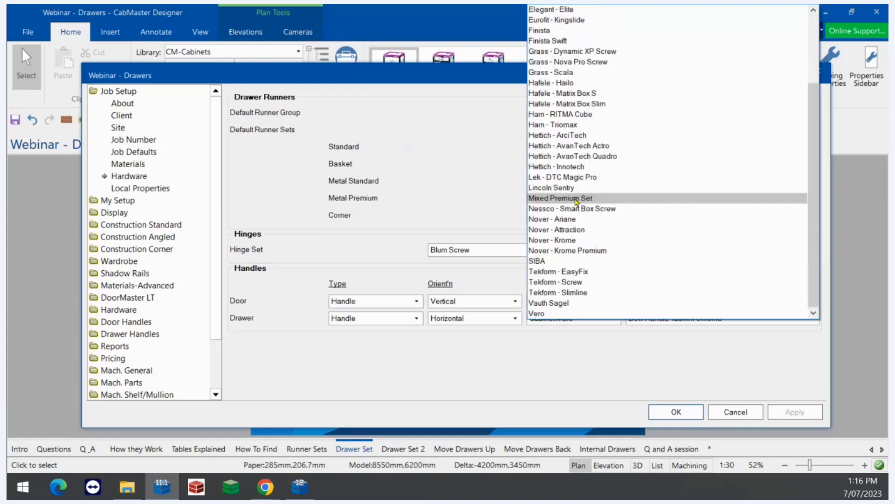
pyautogui.click(275, 187)
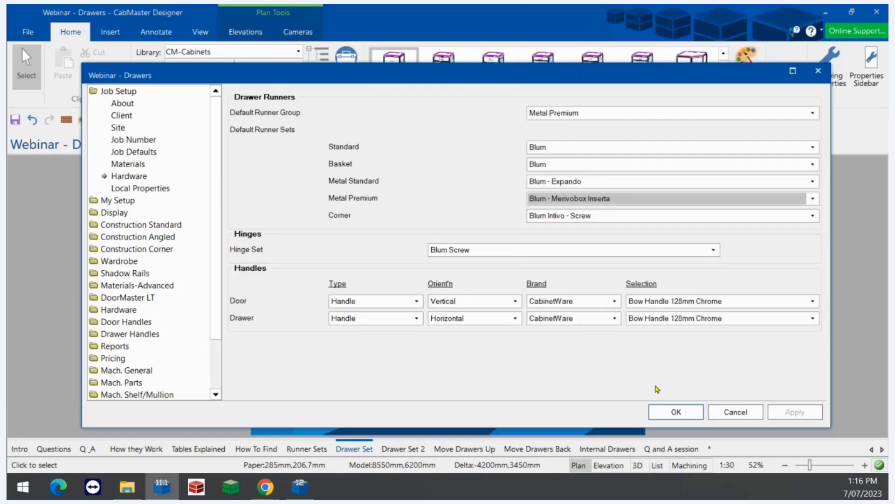
pyautogui.click(691, 417)
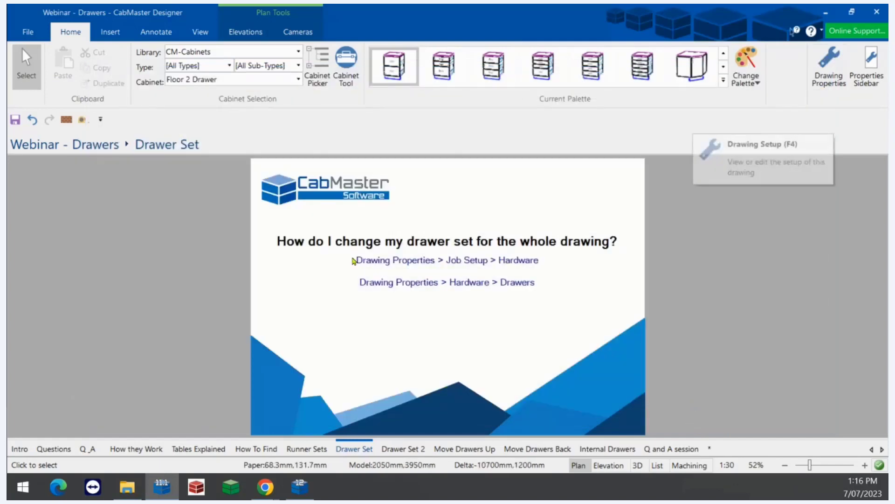
# Reopen the drawing properties at the Hardware drawer settings and review the default runner group and Metal Premium runner set choices.
pyautogui.click(830, 70)
pyautogui.scroll(-1, 144, 293)
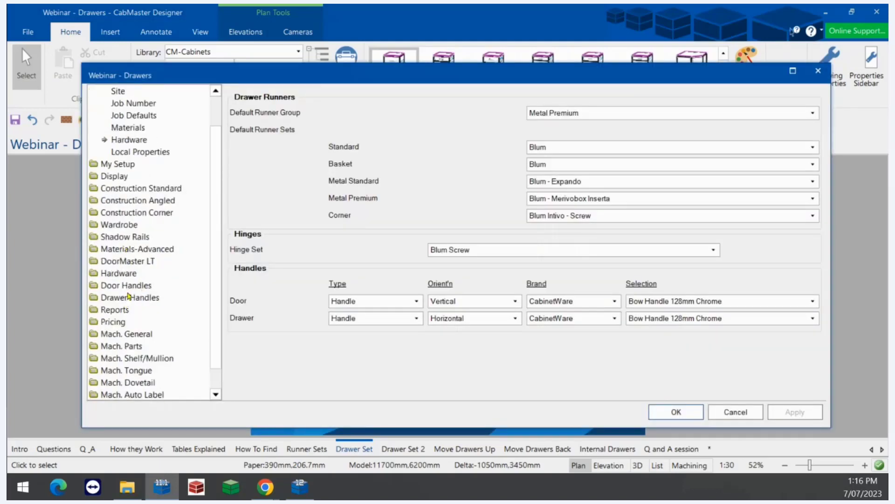
pyautogui.click(119, 272)
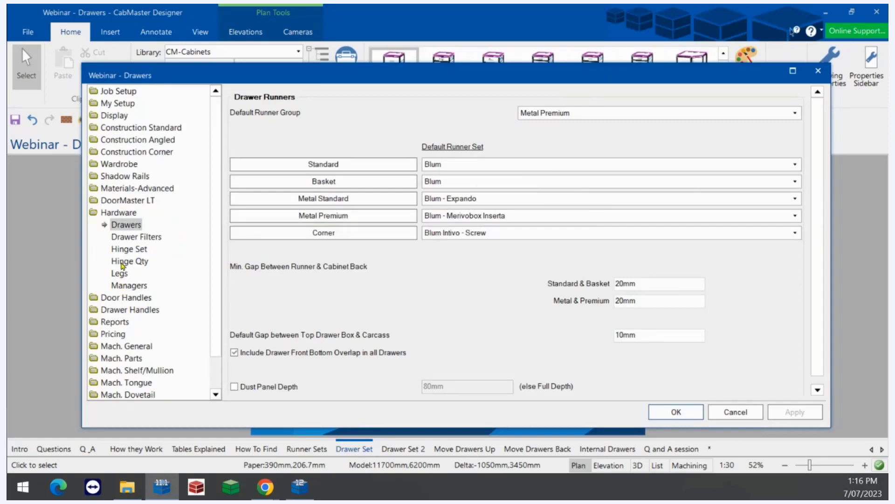
pyautogui.click(563, 117)
pyautogui.click(560, 144)
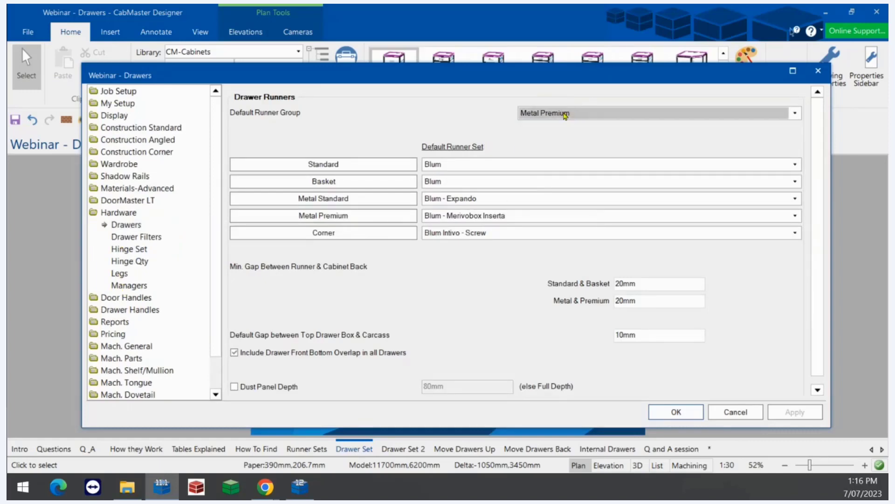
pyautogui.click(473, 218)
pyautogui.click(360, 300)
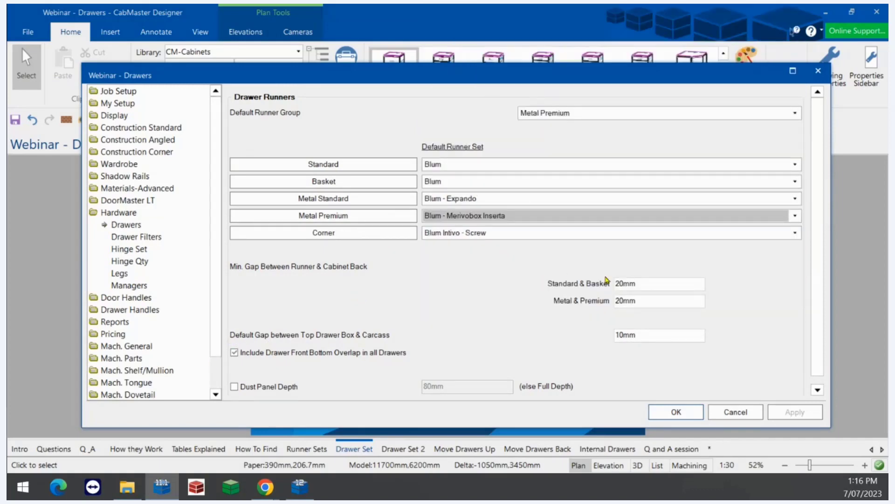
# Point out the minimum runner-to-back gaps and the default gap above the top drawer box, then close the drawing properties.
pyautogui.click(641, 288)
pyautogui.moveTo(632, 301); pyautogui.dragTo(589, 299)
pyautogui.moveTo(642, 339); pyautogui.dragTo(571, 335)
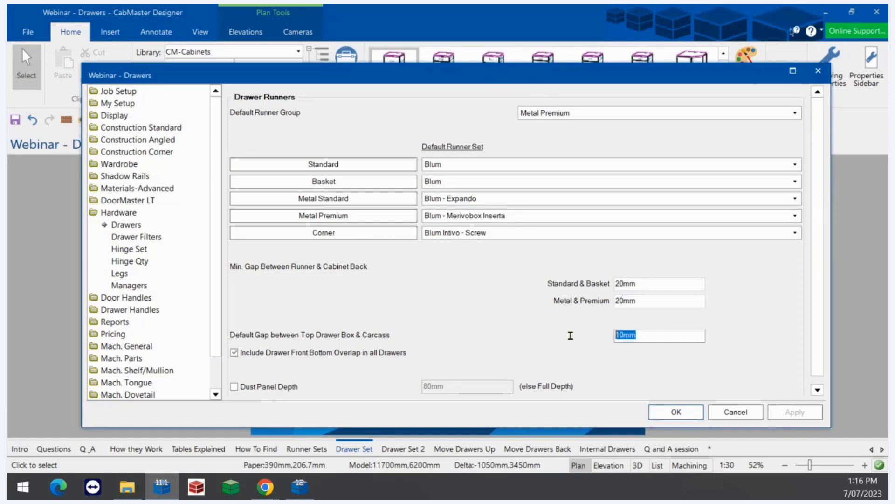
pyautogui.click(819, 71)
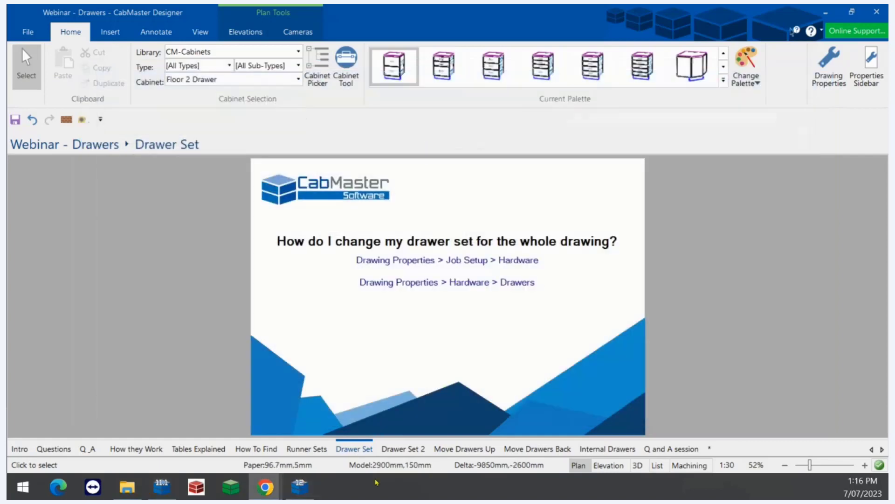
# On the Drawer Set 2 page, open the standard cabinet's properties and view its general settings and drawer settings.
pyautogui.click(404, 449)
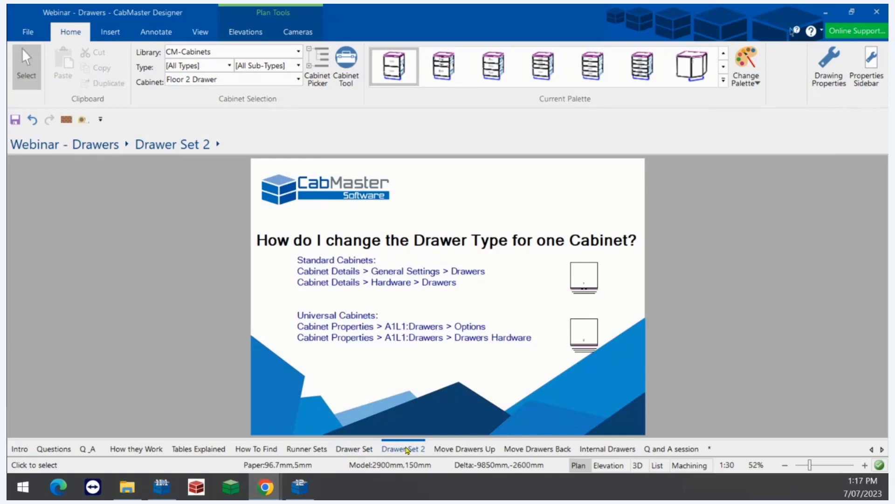
pyautogui.click(577, 270)
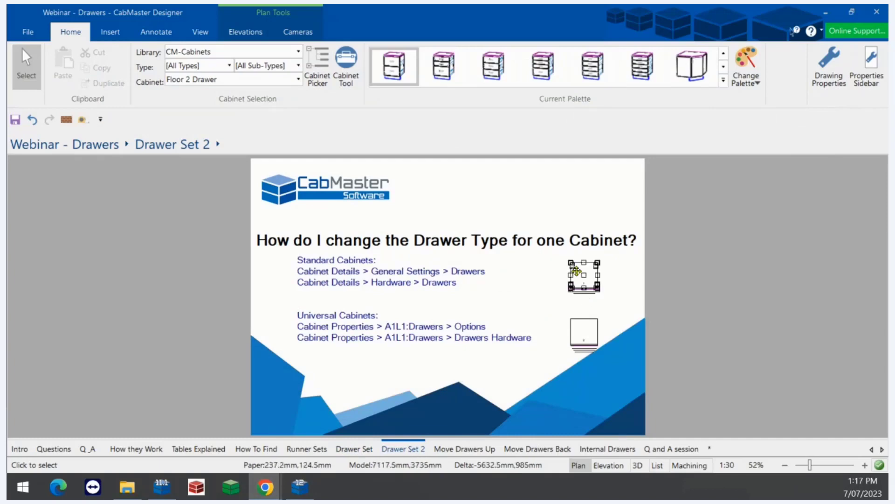
pyautogui.doubleClick(577, 270)
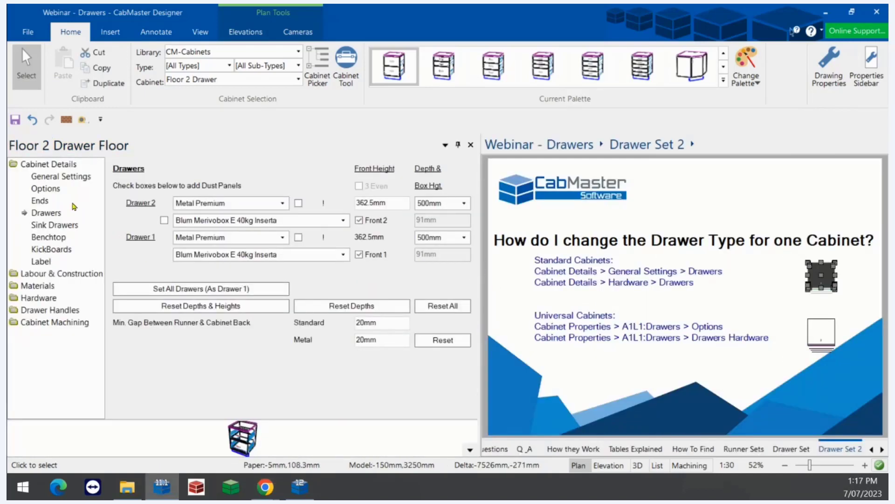
pyautogui.click(60, 177)
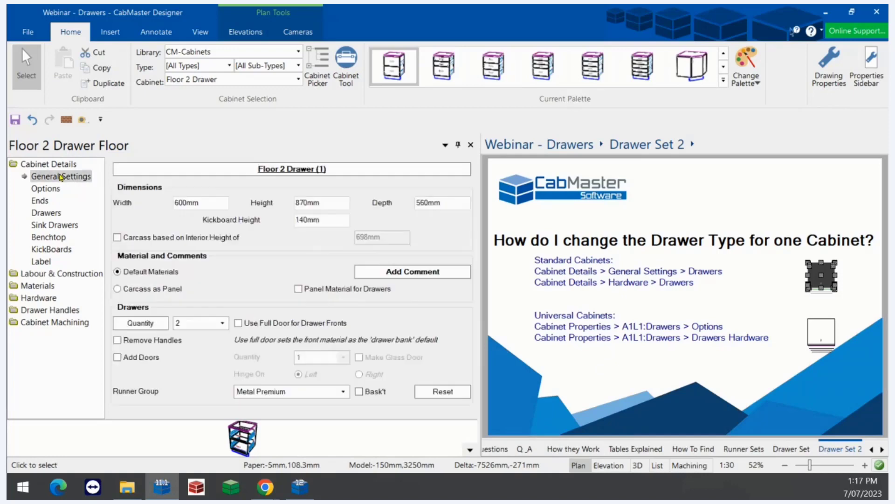
pyautogui.click(60, 214)
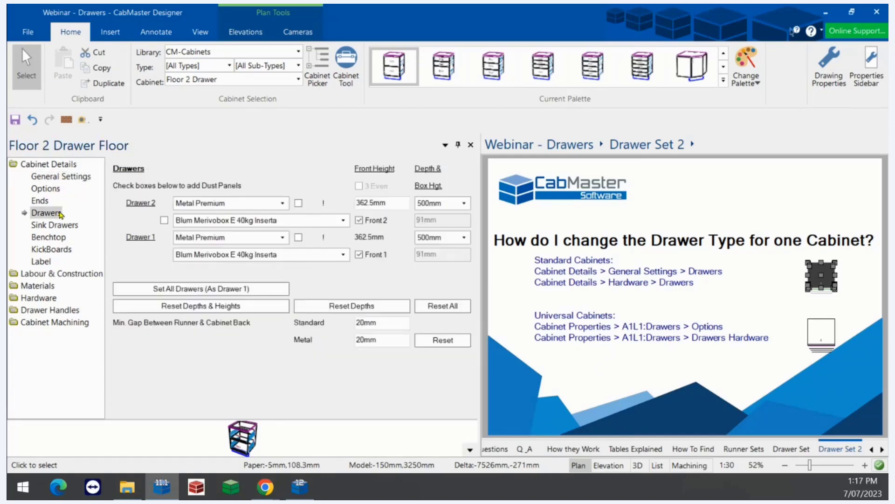
# Inspect the runner group options and the list of available runners for Drawer 2 of the standard cabinet.
pyautogui.click(279, 206)
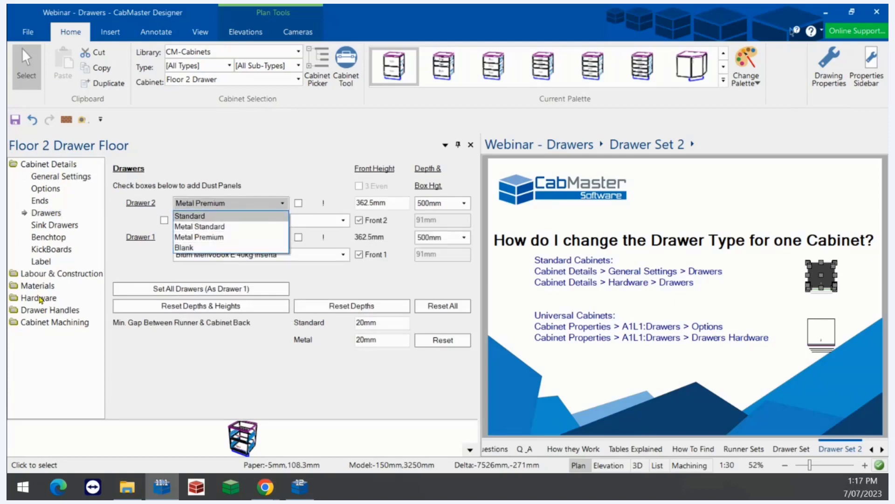
pyautogui.click(338, 220)
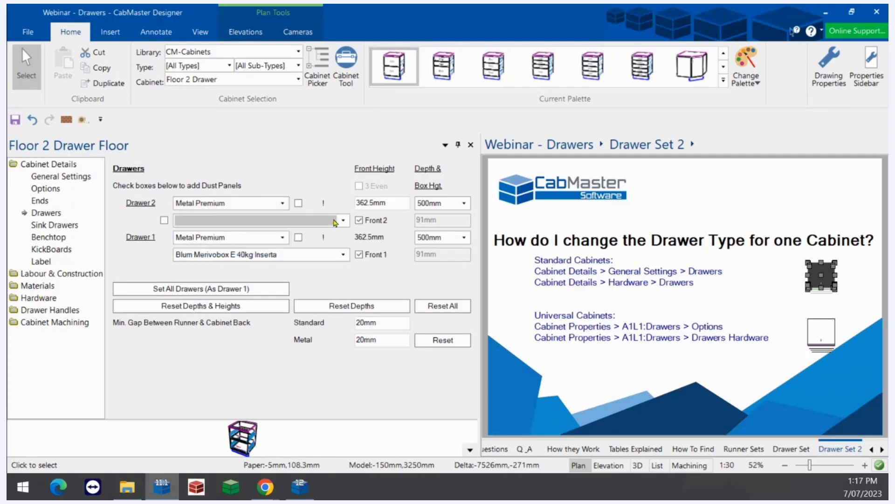
pyautogui.click(338, 220)
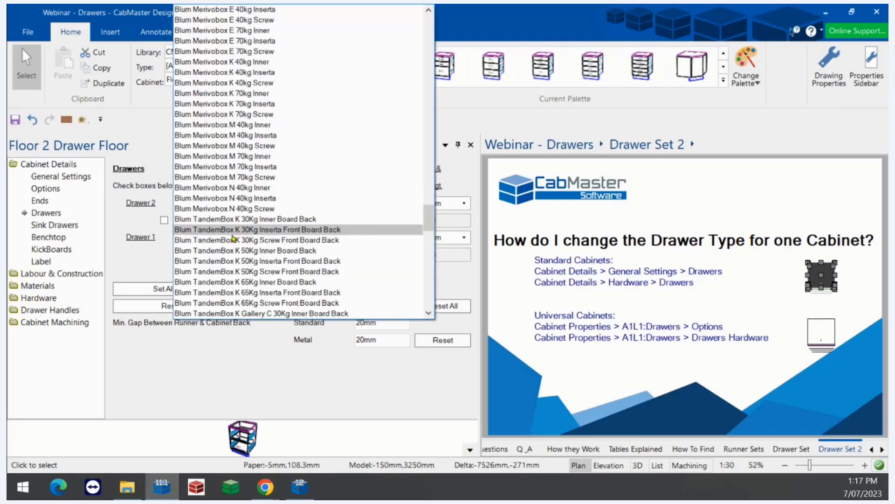
# Show the standard cabinet's drawer hardware settings and examine its Standard and Metal runner set choices.
pyautogui.click(40, 299)
pyautogui.click(40, 298)
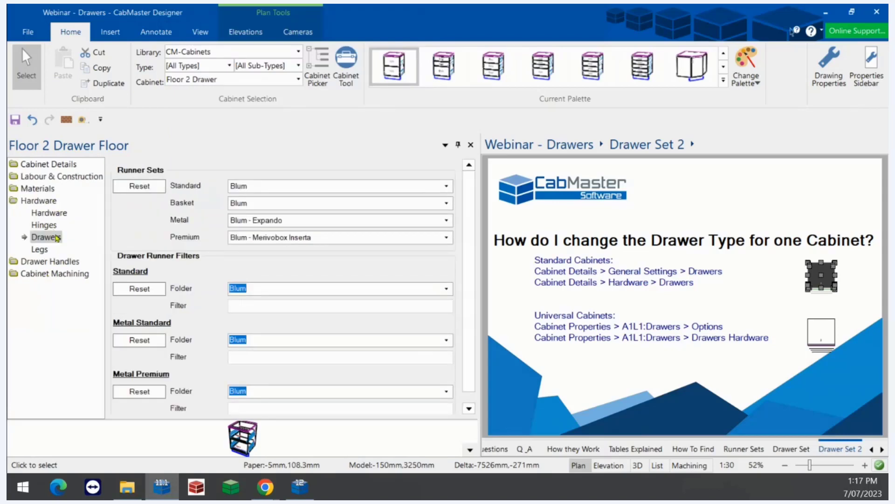
pyautogui.click(262, 187)
pyautogui.click(261, 186)
pyautogui.click(267, 220)
pyautogui.click(269, 221)
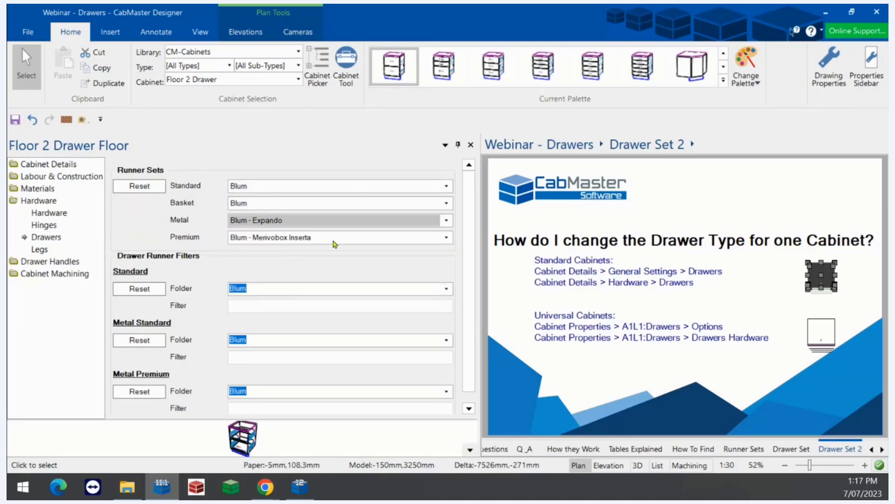
# Select the universal cabinet, check its Area 1 content, and view the runner group choices in its A1L1:Drawers options.
pyautogui.click(822, 329)
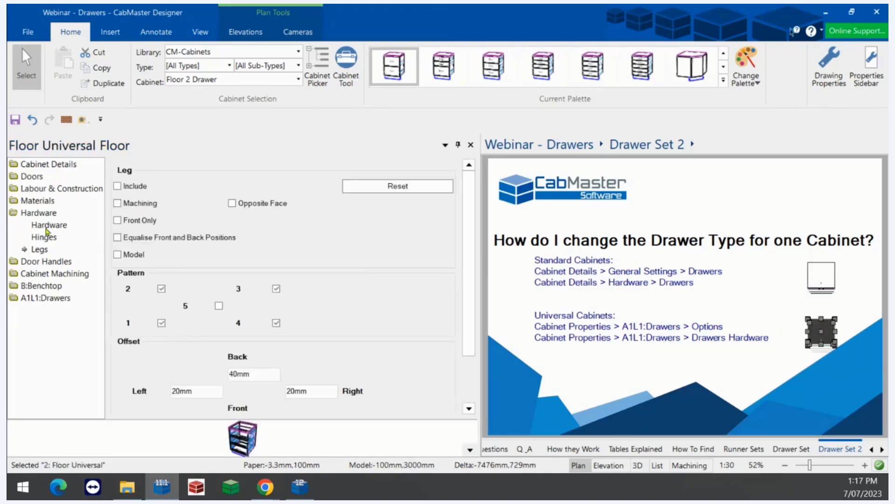
pyautogui.click(44, 166)
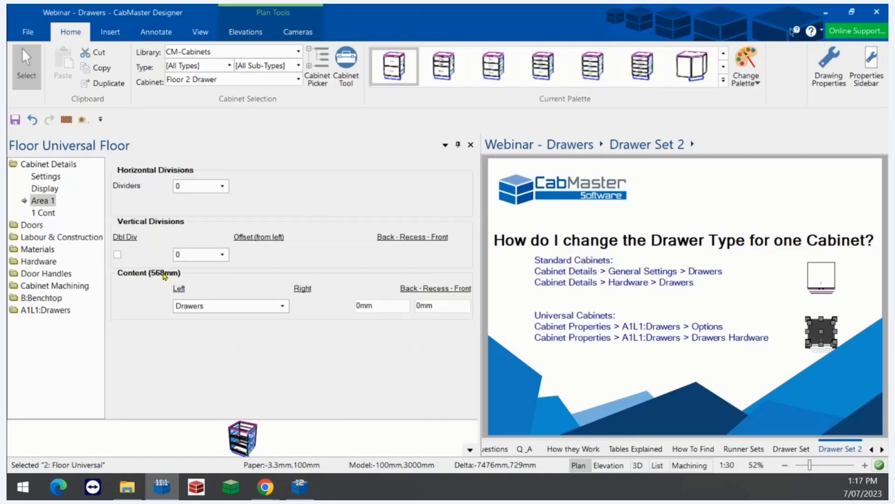
pyautogui.click(56, 310)
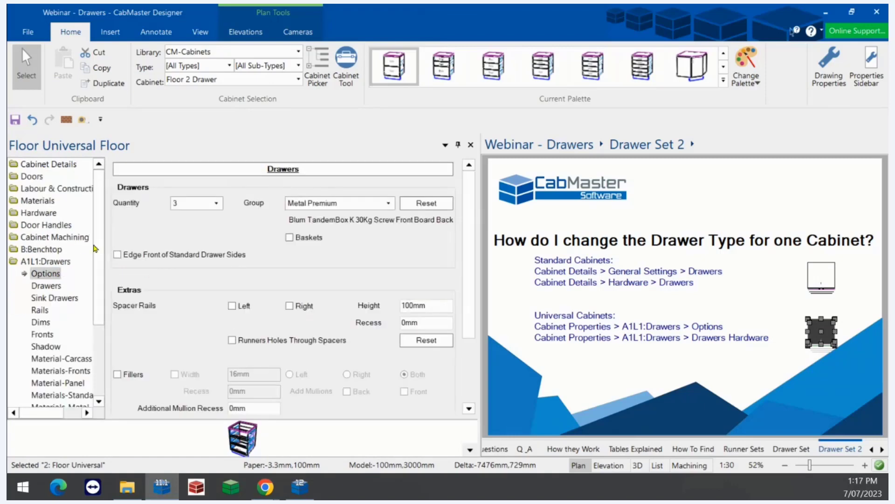
pyautogui.click(361, 203)
pyautogui.click(362, 204)
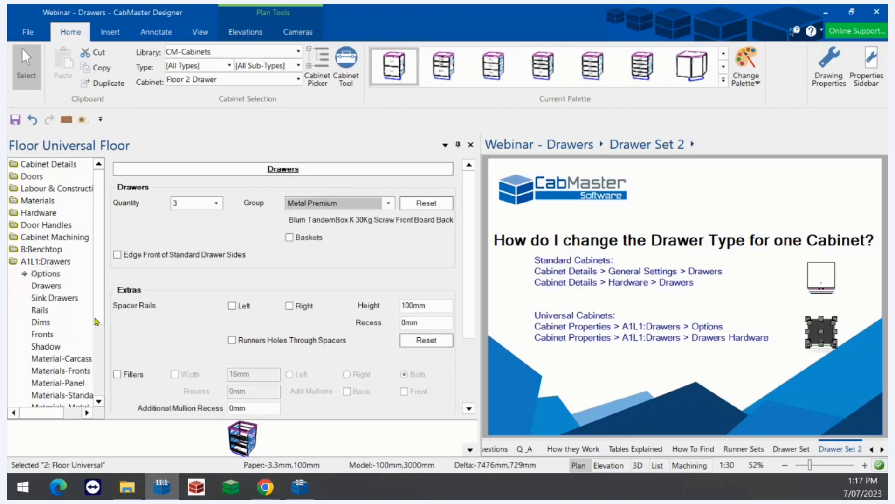
# Show the runner sets under the universal cabinet's Drawers Hardware settings, then close the cabinet properties.
pyautogui.moveTo(97, 321); pyautogui.dragTo(103, 406)
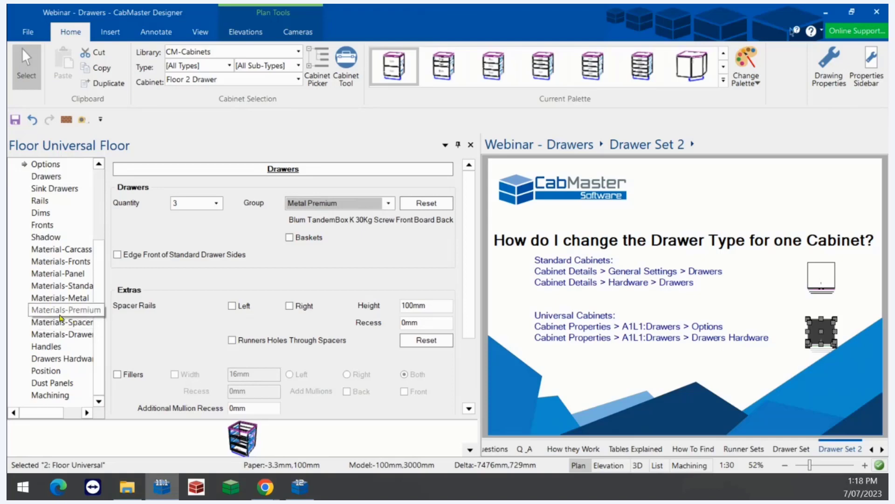
pyautogui.scroll(3, 68, 308)
pyautogui.scroll(-3, 66, 305)
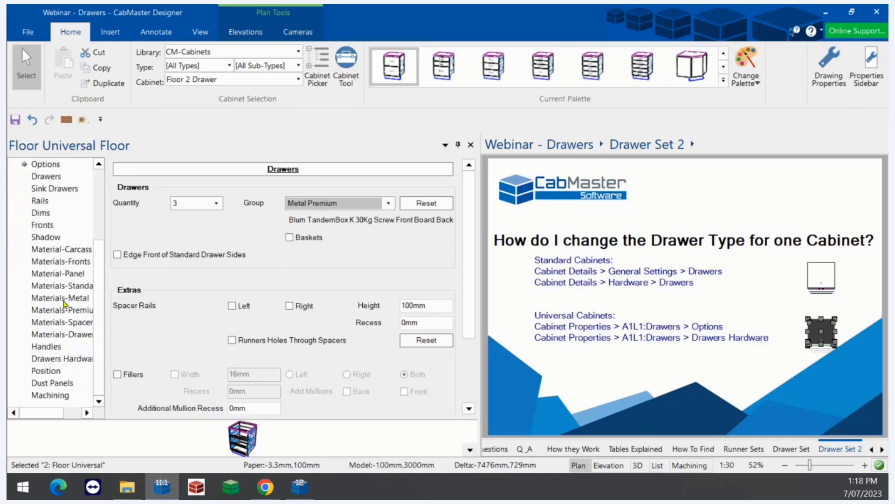
pyautogui.click(69, 360)
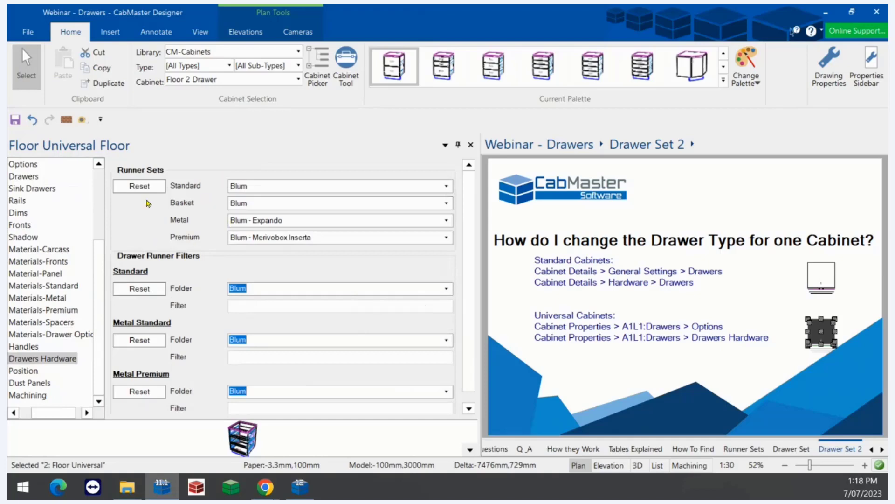
pyautogui.scroll(3, 99, 319)
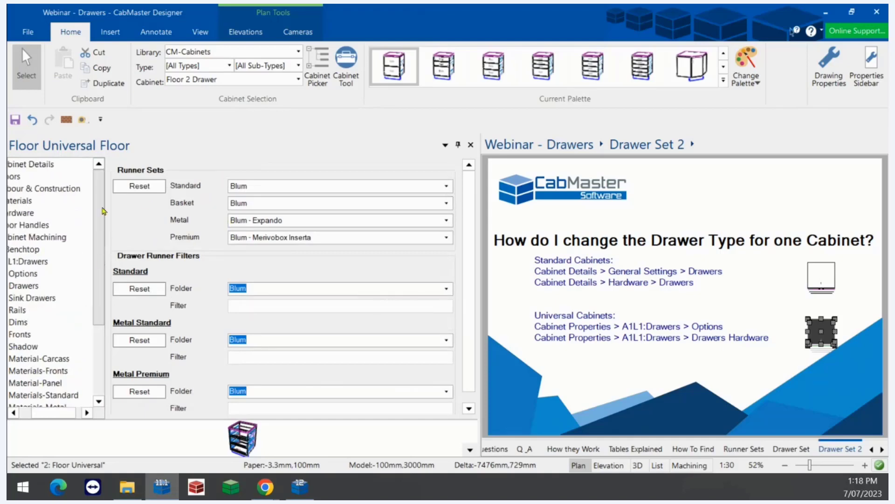
pyautogui.click(471, 145)
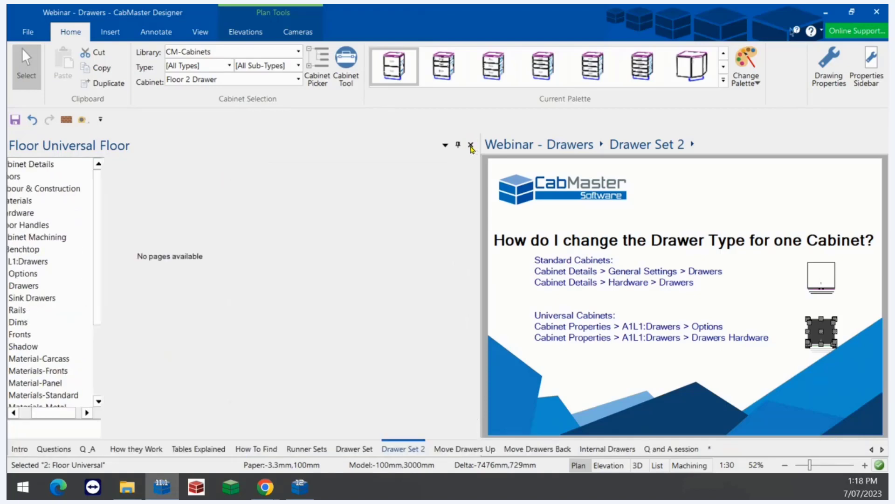
# Show the standard cabinet's vertical drawer position adjustments under Cabinet Machining from the Move Drawers Up drawing.
pyautogui.click(465, 448)
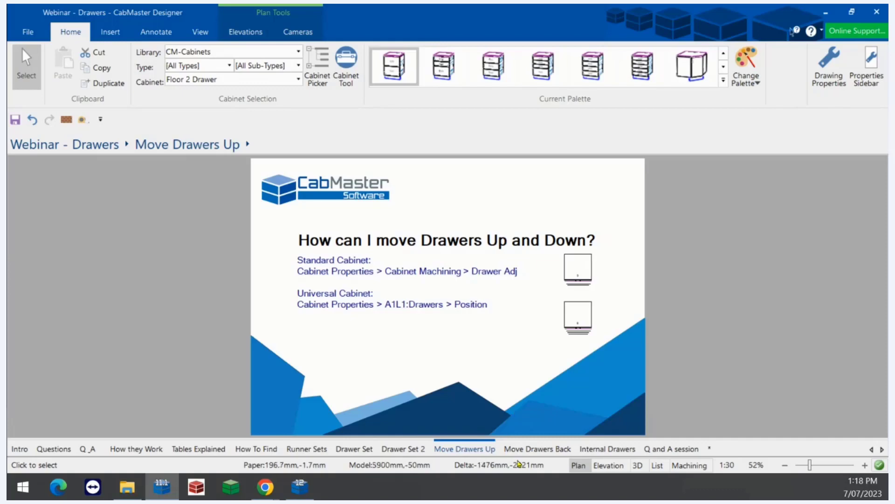
pyautogui.click(546, 256)
pyautogui.click(577, 266)
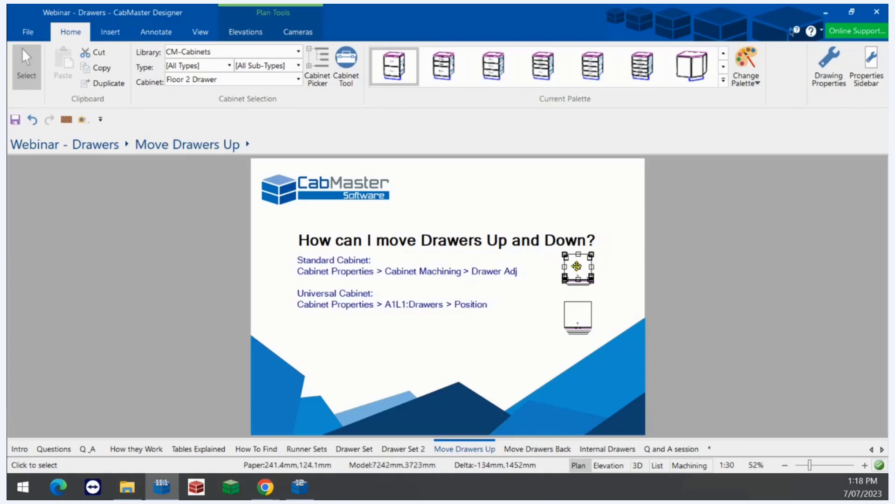
pyautogui.doubleClick(577, 265)
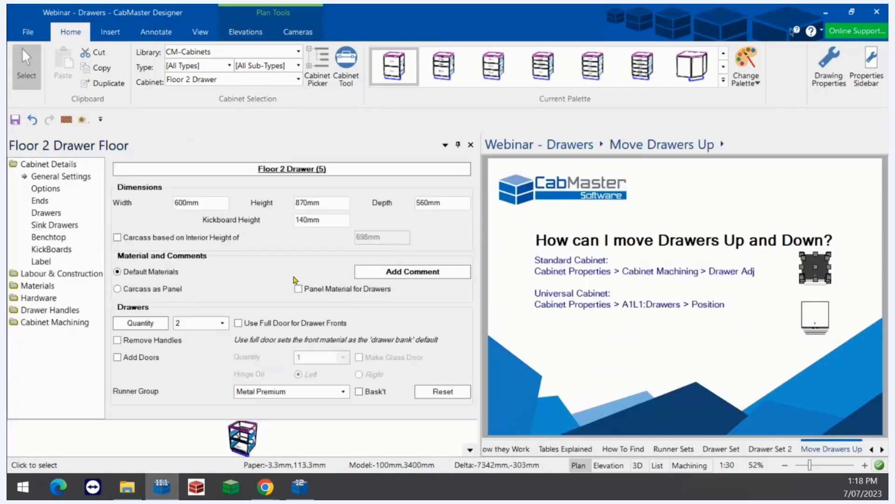
pyautogui.click(65, 324)
pyautogui.click(54, 311)
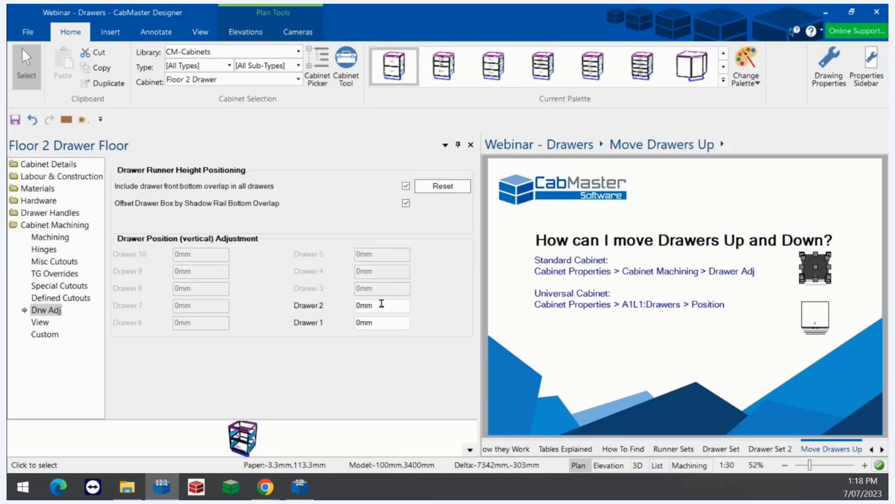
pyautogui.click(382, 305)
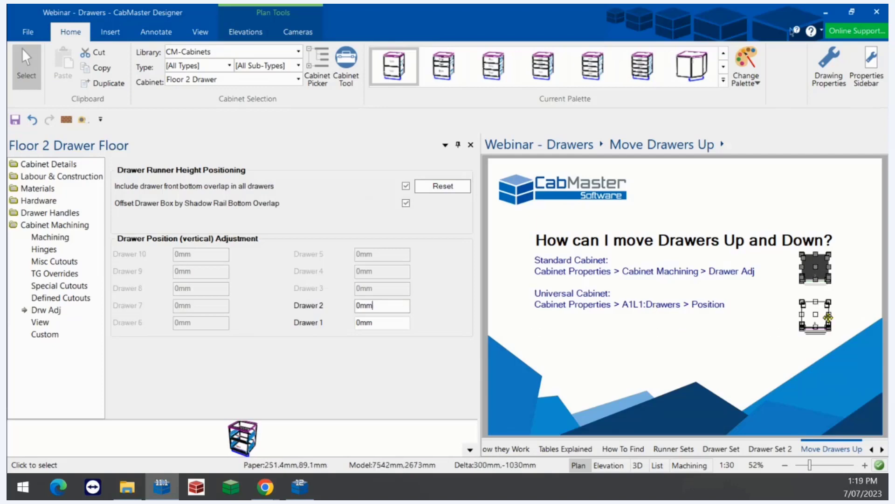
# View the universal cabinet's vertical drawer position adjustments under A1L1:Drawers, and close the cabinet properties.
pyautogui.click(823, 309)
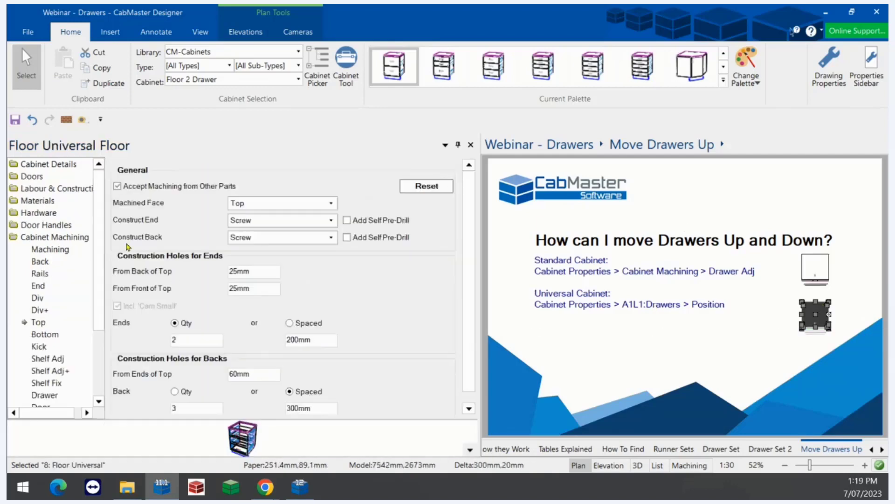
pyautogui.scroll(-3, 99, 270)
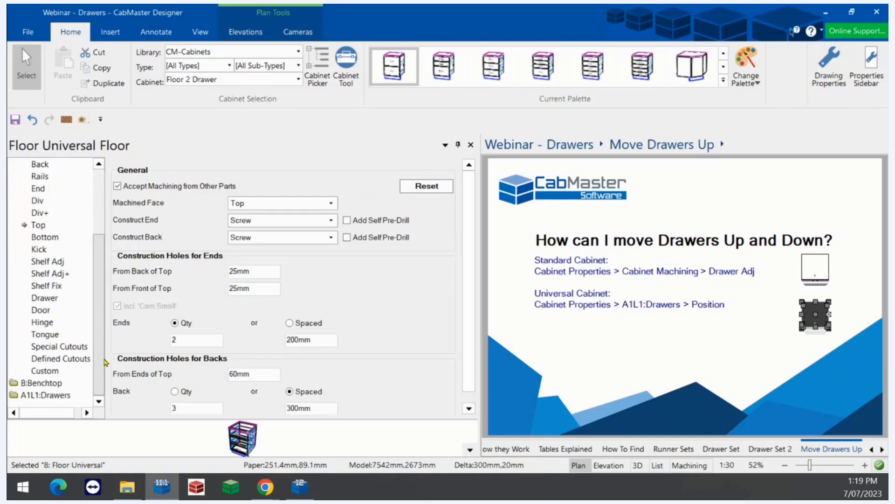
pyautogui.click(60, 396)
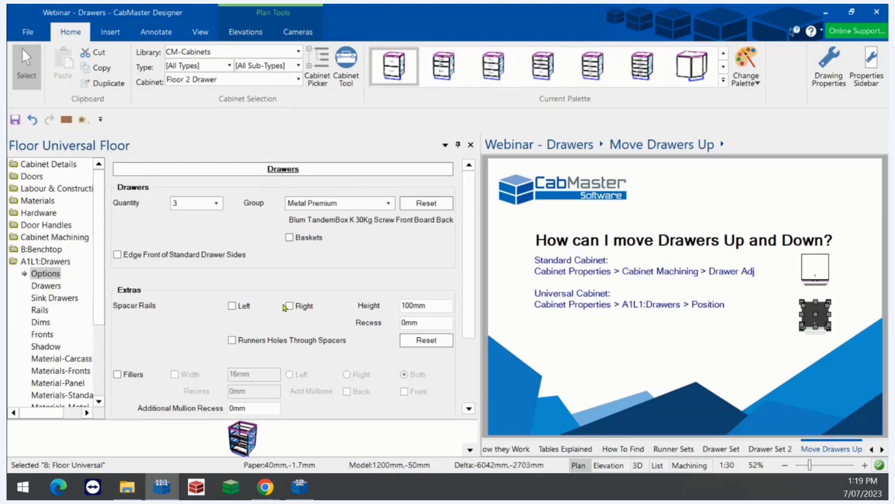
pyautogui.moveTo(474, 293); pyautogui.dragTo(475, 400)
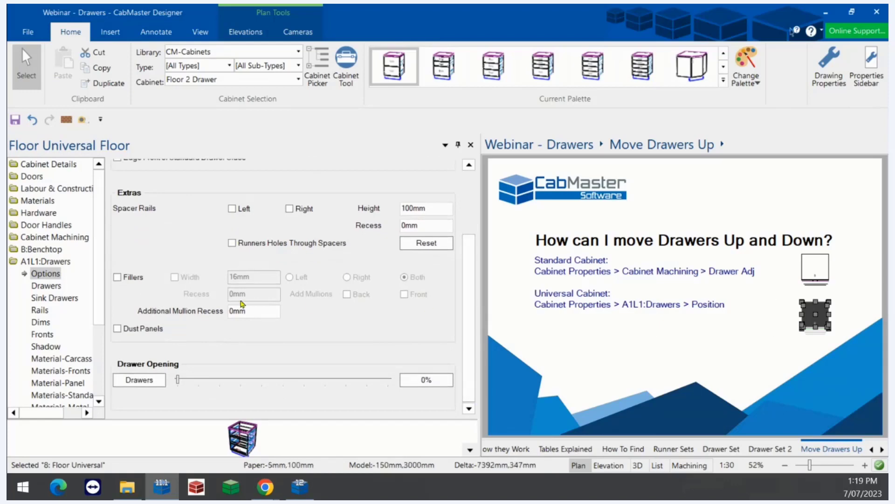
pyautogui.moveTo(103, 297); pyautogui.dragTo(104, 363)
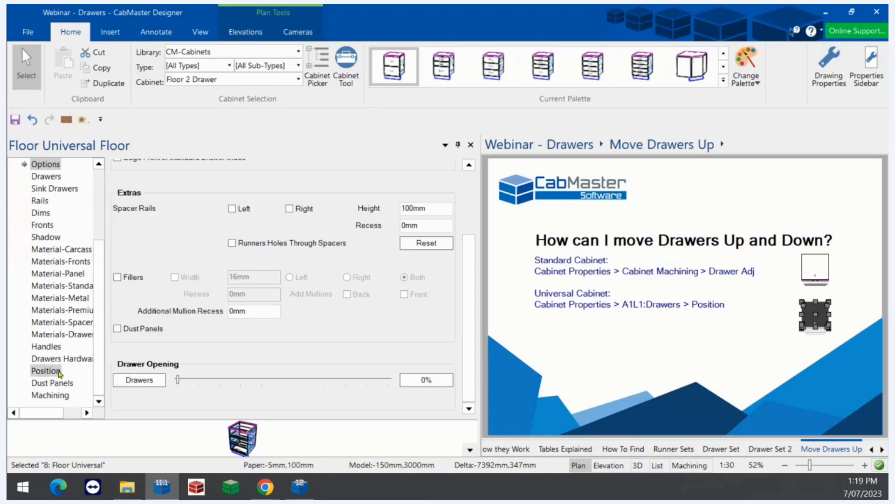
pyautogui.click(60, 371)
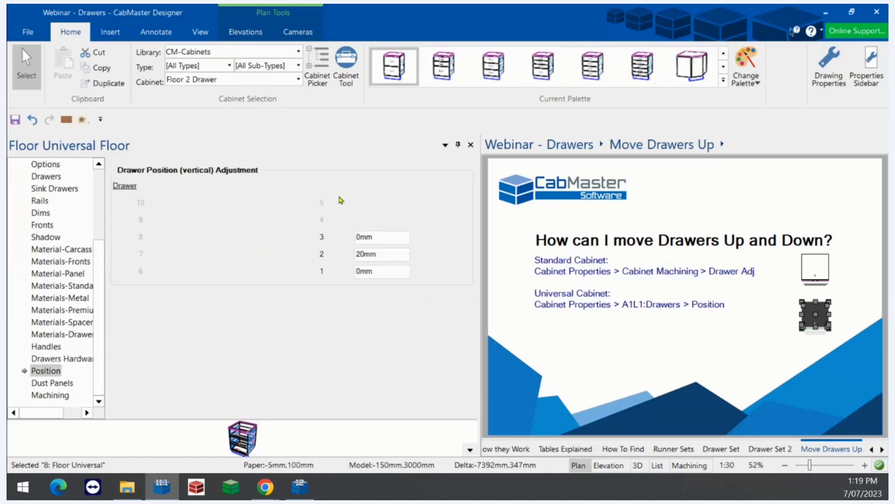
pyautogui.doubleClick(381, 259)
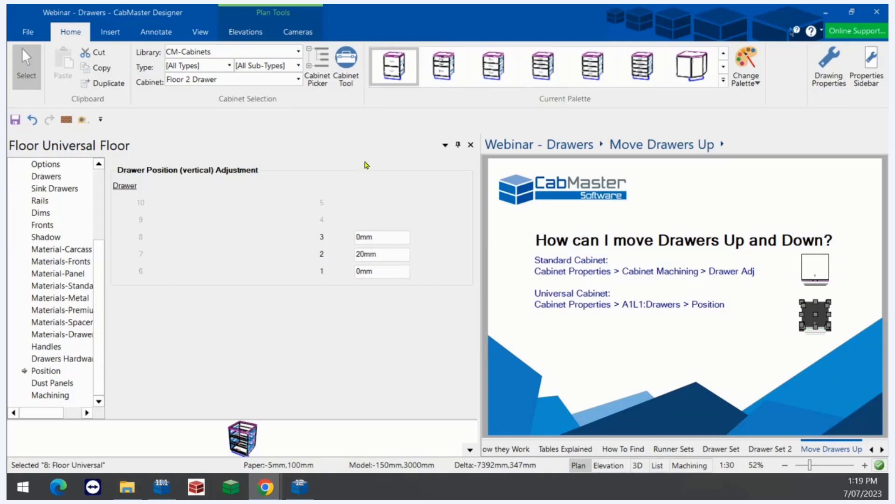
pyautogui.click(471, 146)
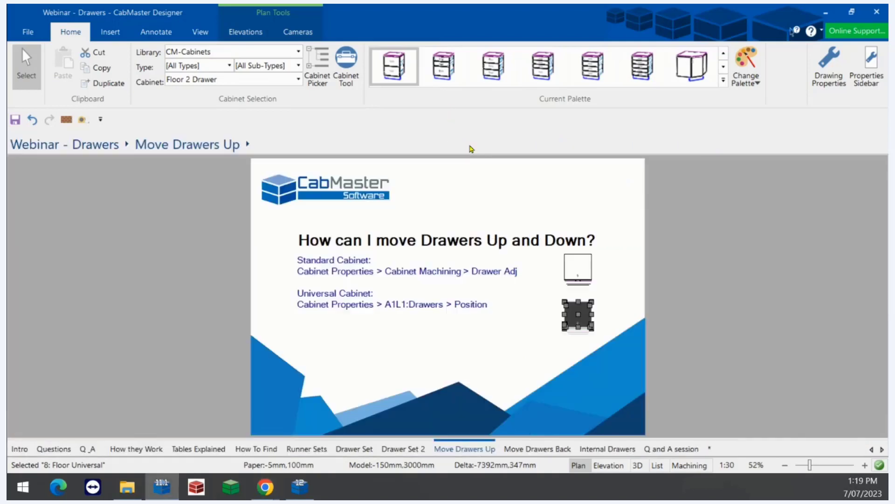
# Go to the Move Drawers Back drawing and inspect the universal cabinet's front recess setting for the Area 1 drawers.
pyautogui.click(531, 450)
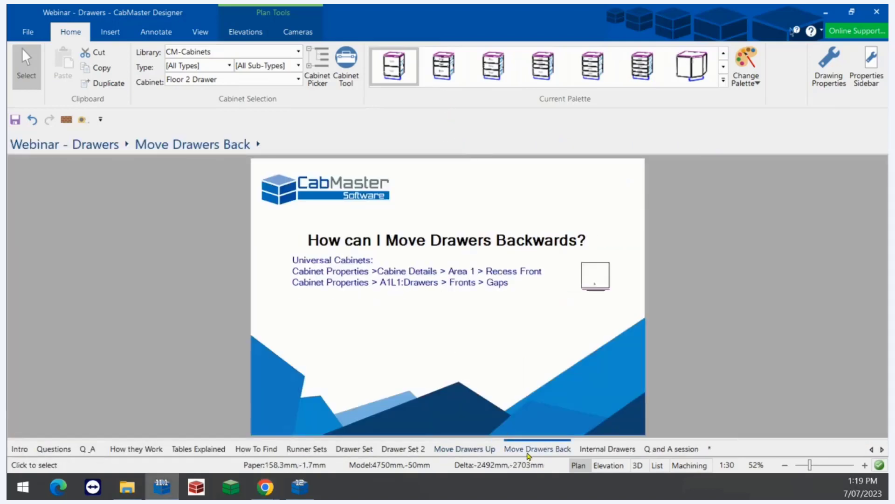
pyautogui.click(595, 273)
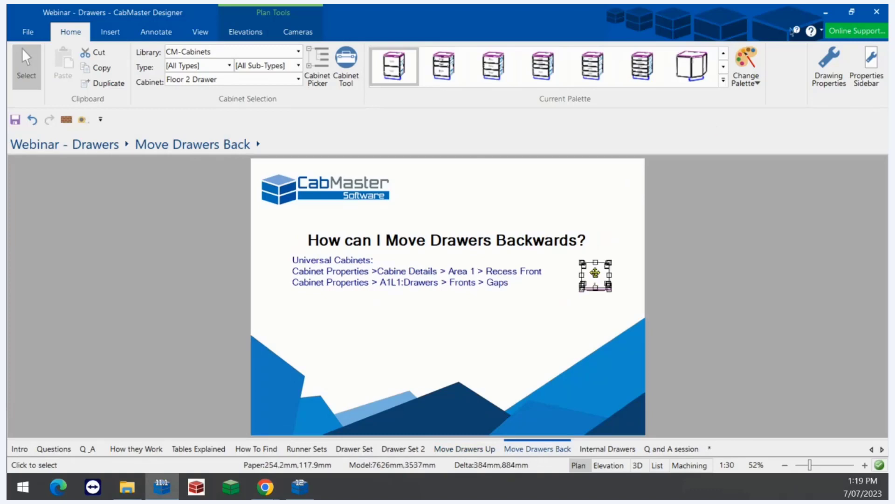
pyautogui.click(596, 273)
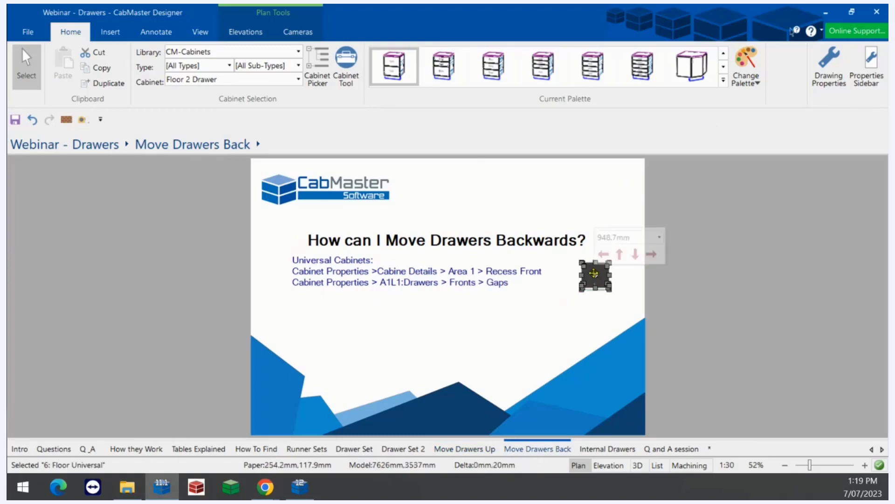
pyautogui.doubleClick(596, 275)
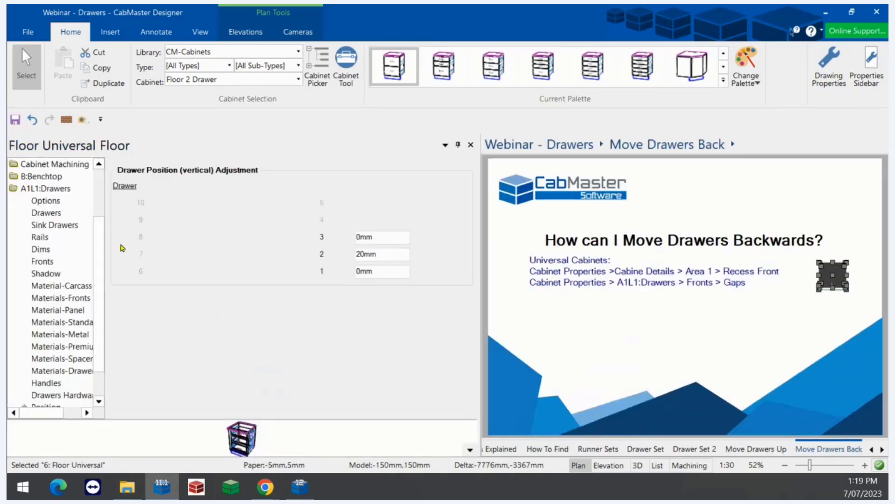
pyautogui.moveTo(99, 276); pyautogui.dragTo(96, 228)
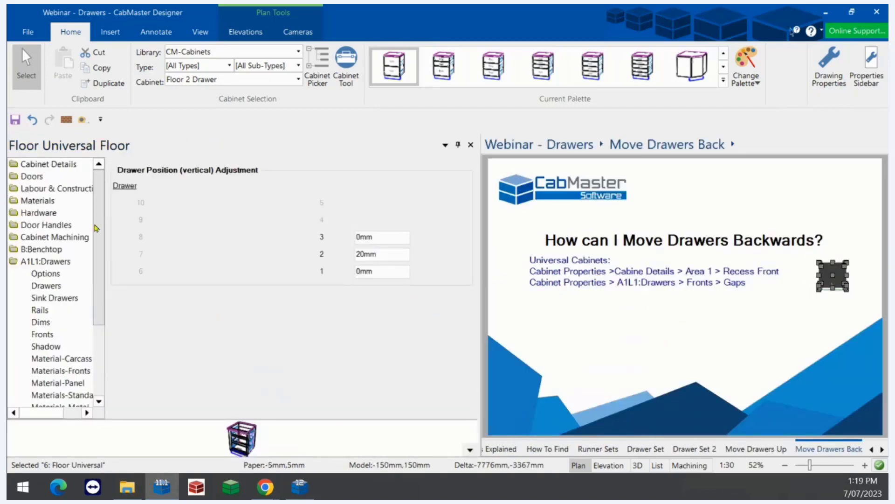
pyautogui.click(47, 164)
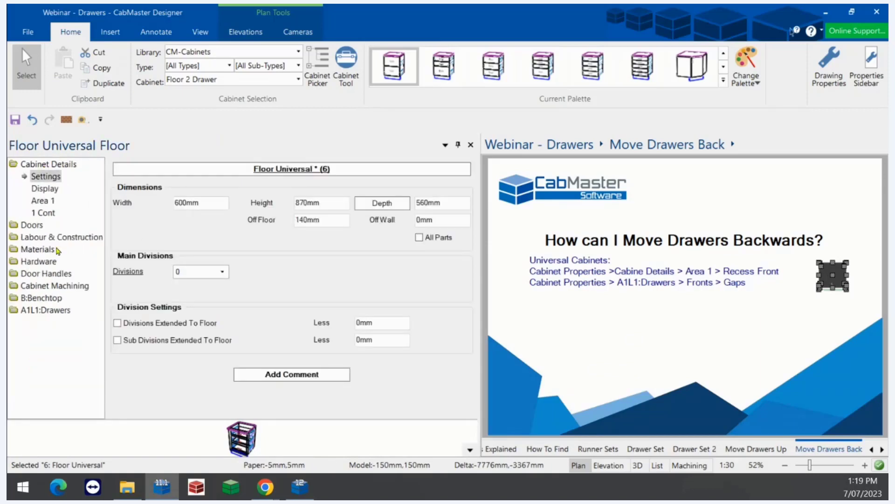
pyautogui.click(47, 201)
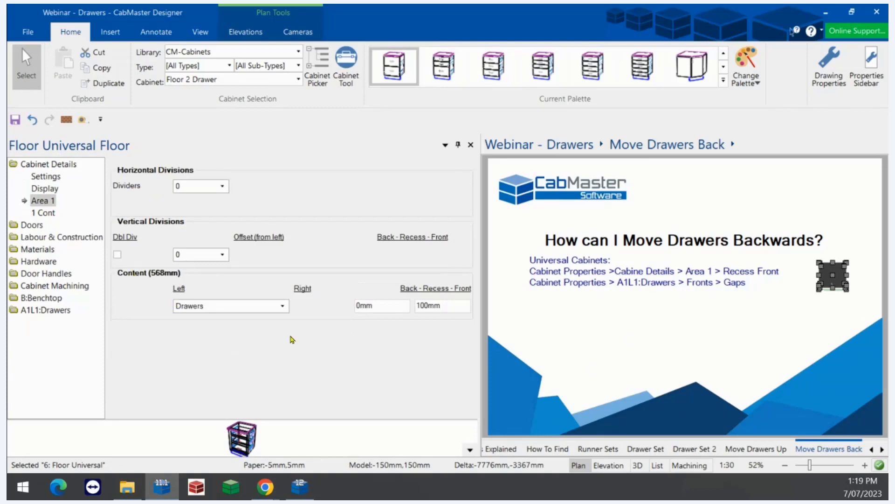
pyautogui.moveTo(455, 304); pyautogui.dragTo(403, 328)
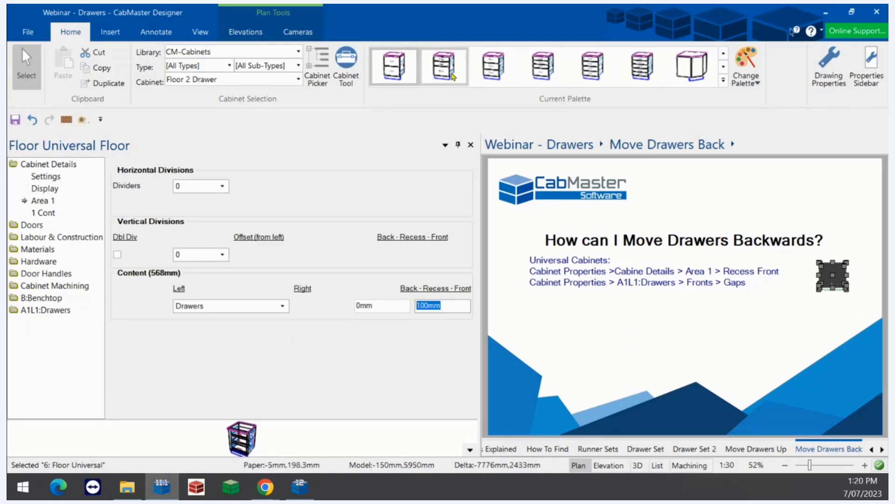
# Undock the universal cabinet's properties into a floating window placed over the drawing, with the cabinet preview beside the settings.
pyautogui.click(446, 145)
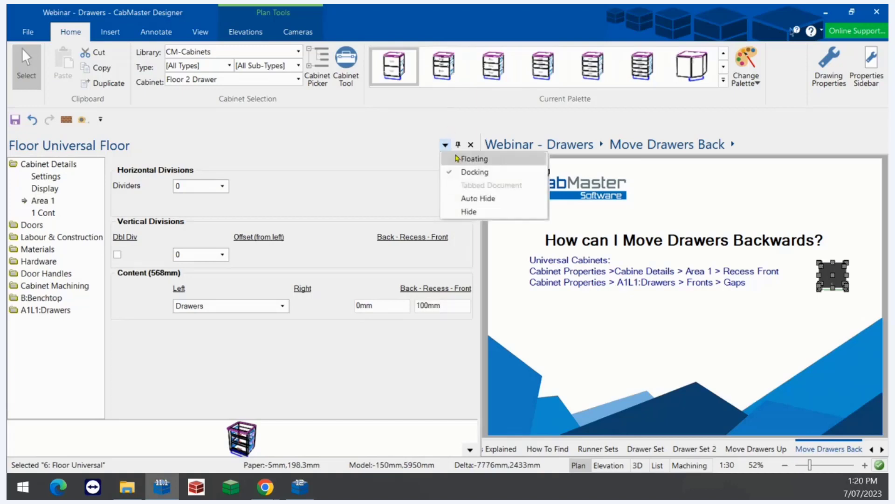
pyautogui.click(457, 158)
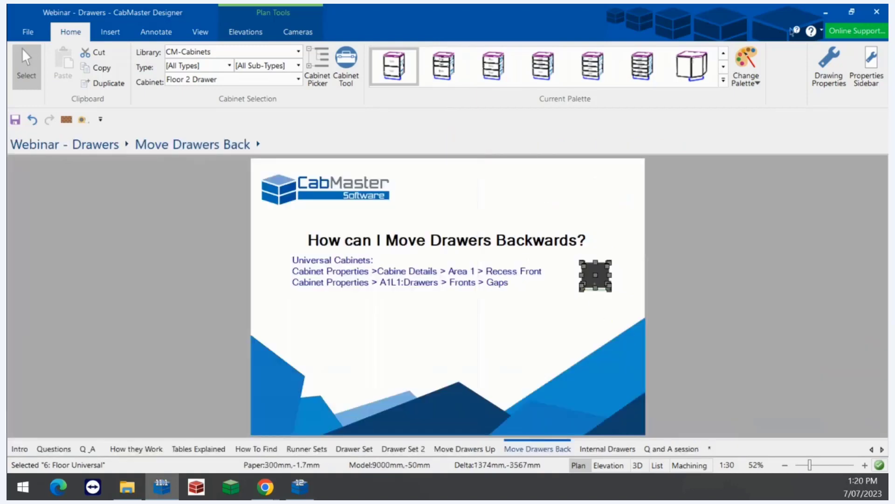
pyautogui.moveTo(509, 503); pyautogui.dragTo(513, 96)
pyautogui.moveTo(674, 302); pyautogui.dragTo(621, 274)
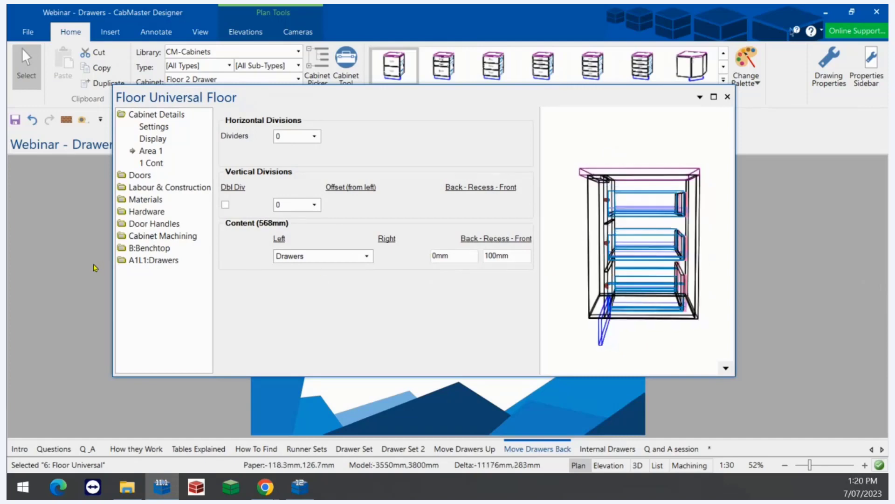
# Open the Fronts settings of A1L1:Drawers and switch the cabinet preview to 3D Hidden.
pyautogui.click(152, 260)
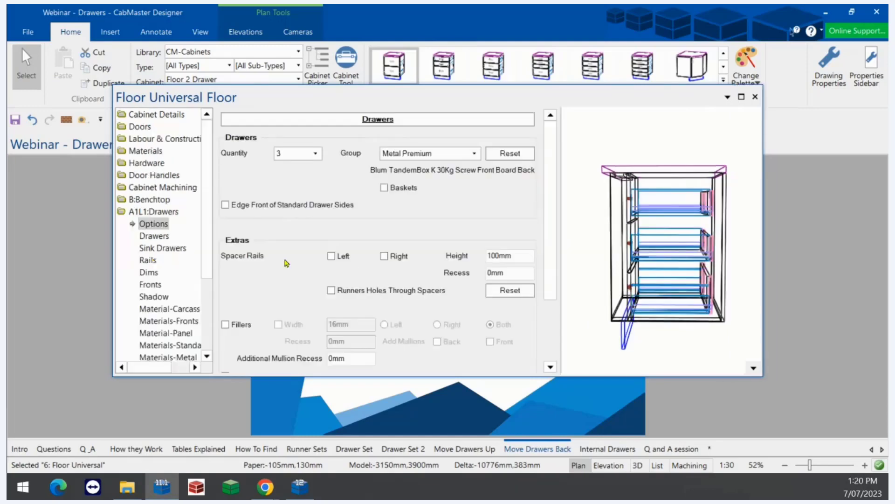
pyautogui.scroll(-5, 550, 247)
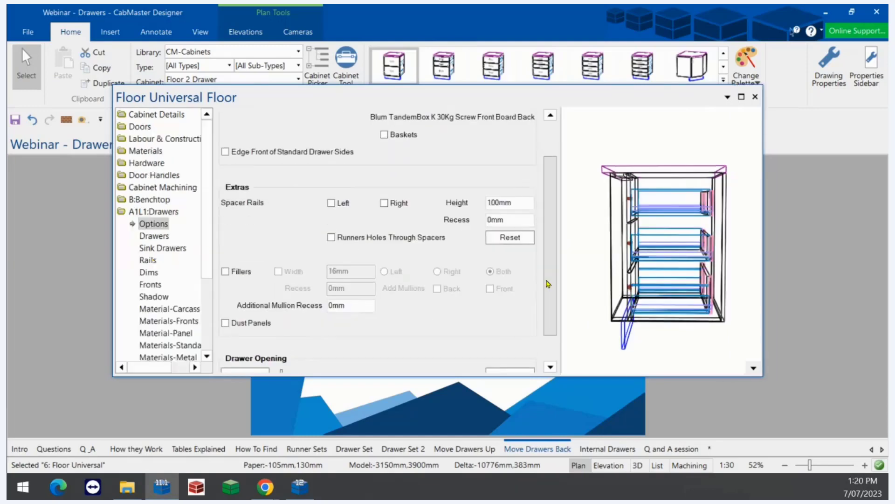
pyautogui.click(150, 285)
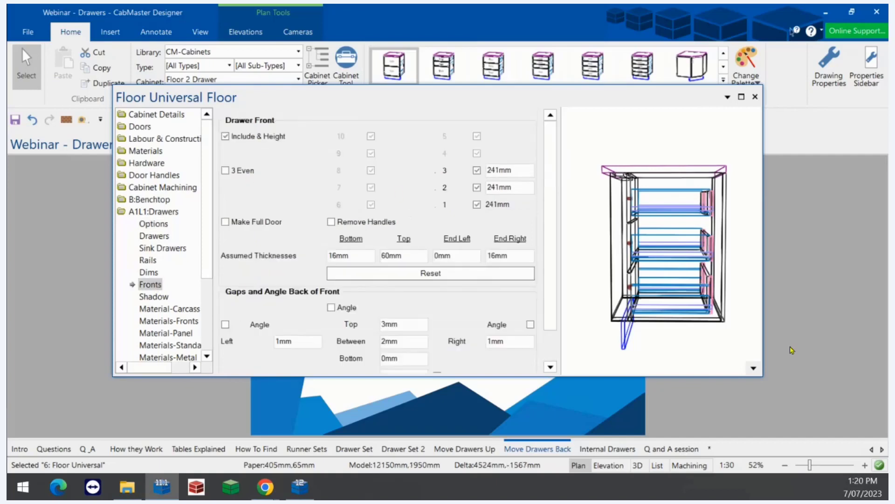
pyautogui.click(753, 368)
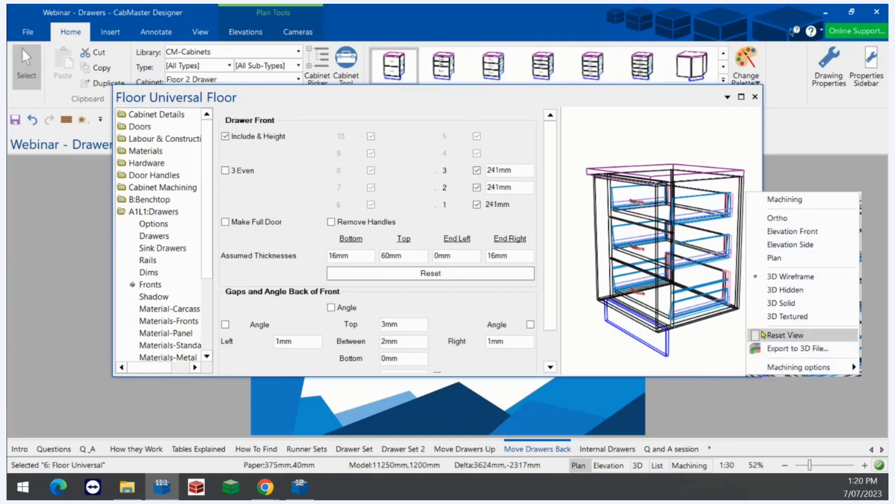
pyautogui.click(787, 290)
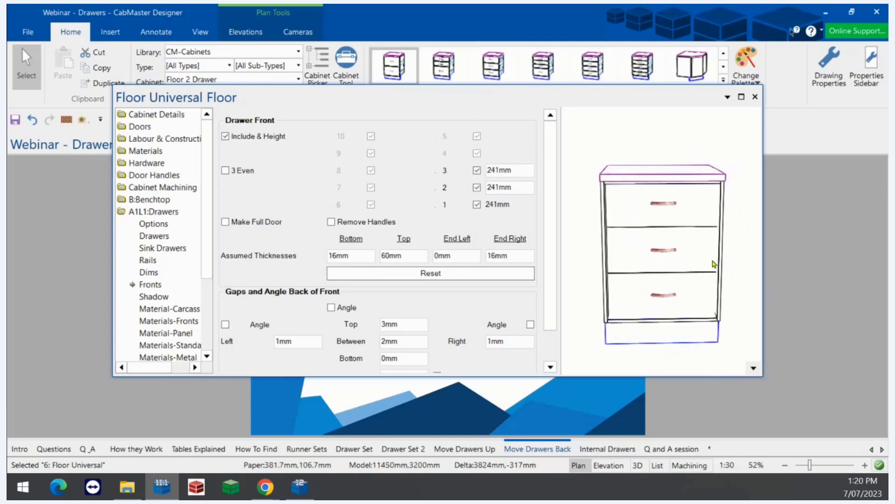
pyautogui.moveTo(714, 265); pyautogui.dragTo(671, 281)
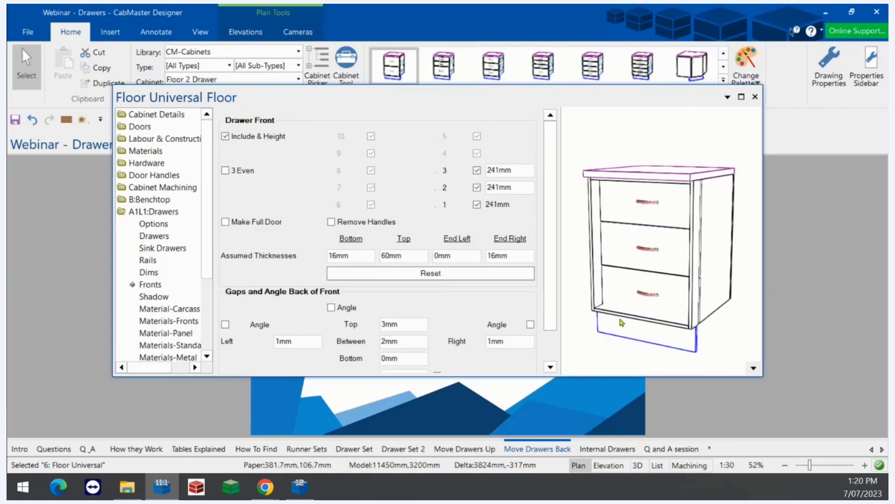
# Set the drawer fronts' left gap to 18 mm and right gap to 17 mm.
pyautogui.moveTo(550, 312); pyautogui.dragTo(551, 342)
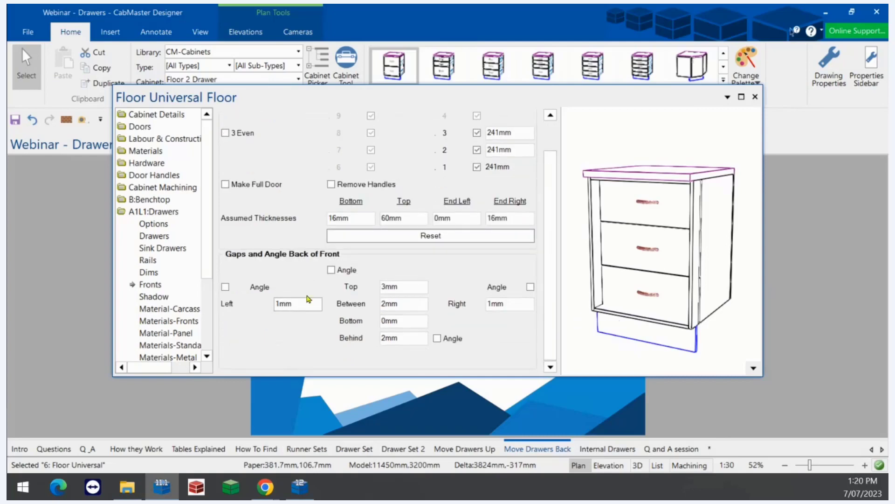
pyautogui.write('+17')
pyautogui.press('Tab')
pyautogui.press('Tab')
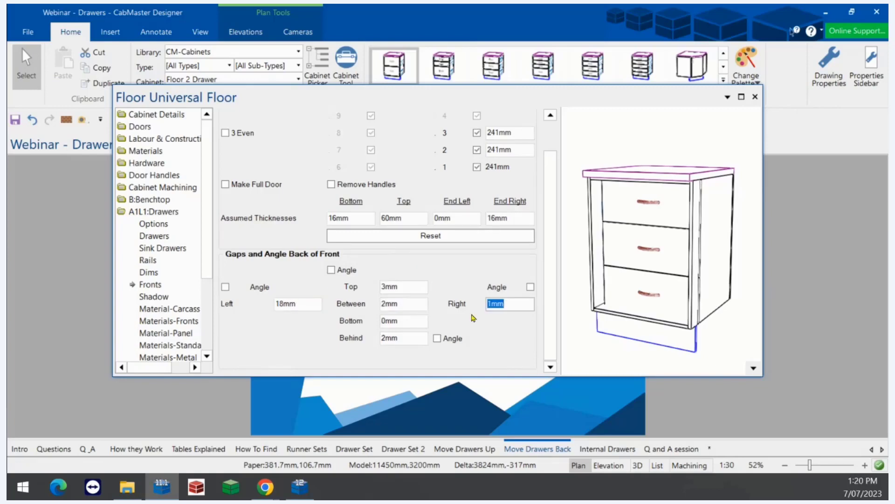
pyautogui.write('+17')
pyautogui.press('Tab')
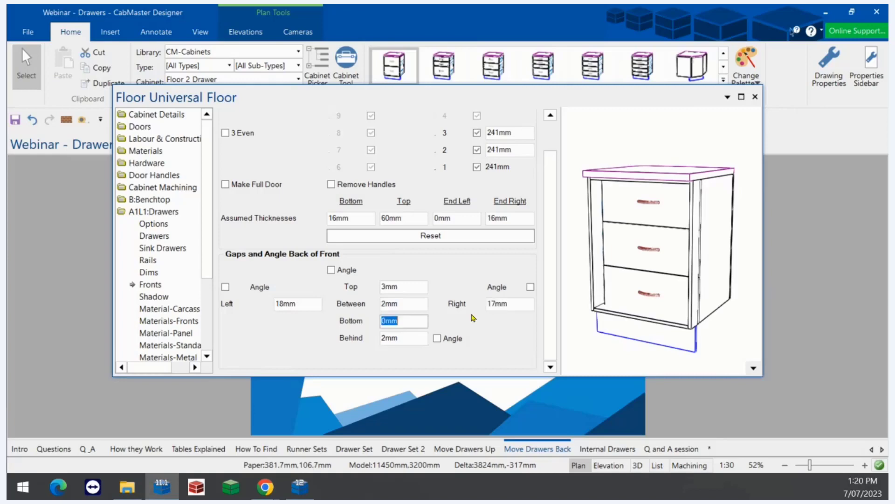
# Set the drawer fronts' bottom and top gaps to 17 mm each and check the cabinet preview from the front.
pyautogui.write('+')
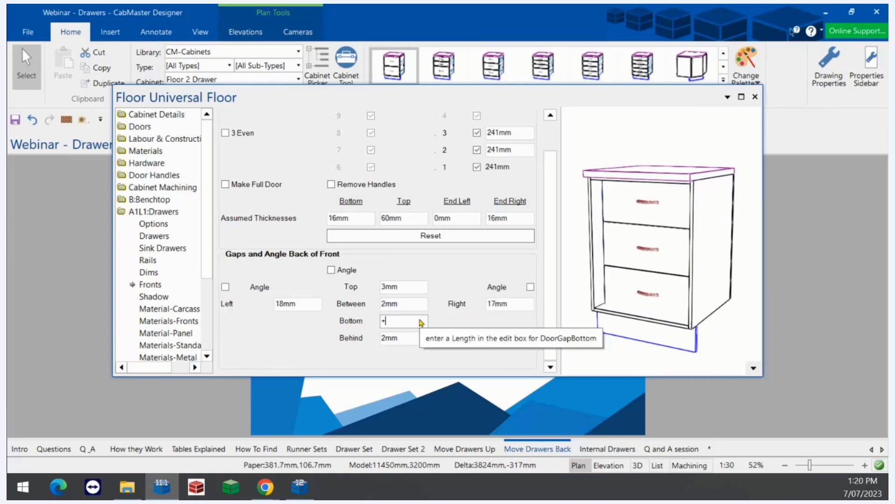
pyautogui.write('17')
pyautogui.press('Tab')
pyautogui.click(410, 286)
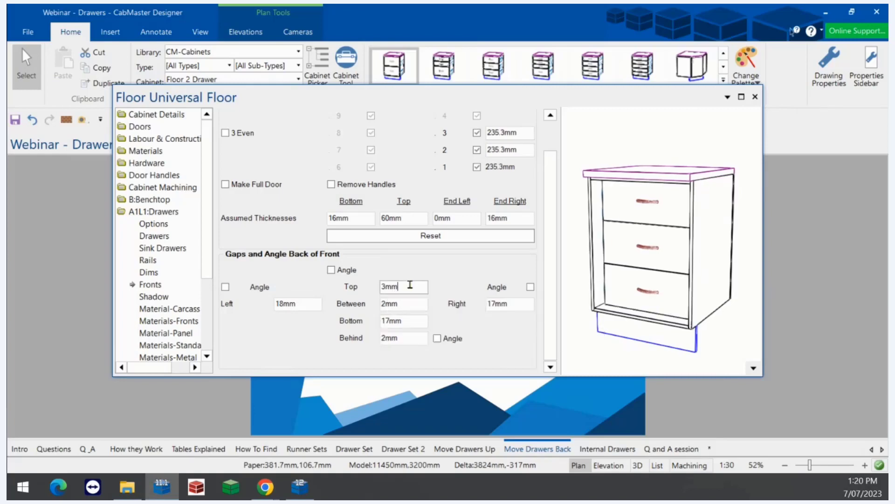
pyautogui.moveTo(401, 286); pyautogui.dragTo(354, 288)
pyautogui.press('BackSpace')
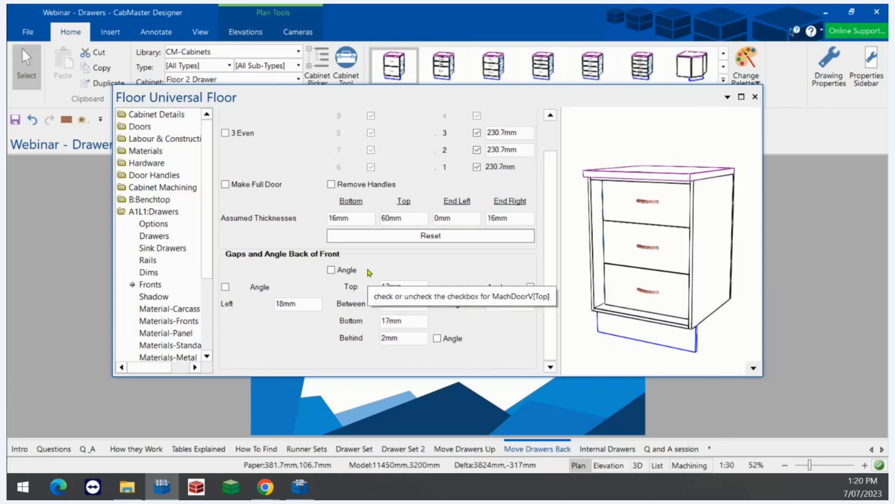
pyautogui.press('Tab')
pyautogui.moveTo(674, 288); pyautogui.dragTo(709, 258)
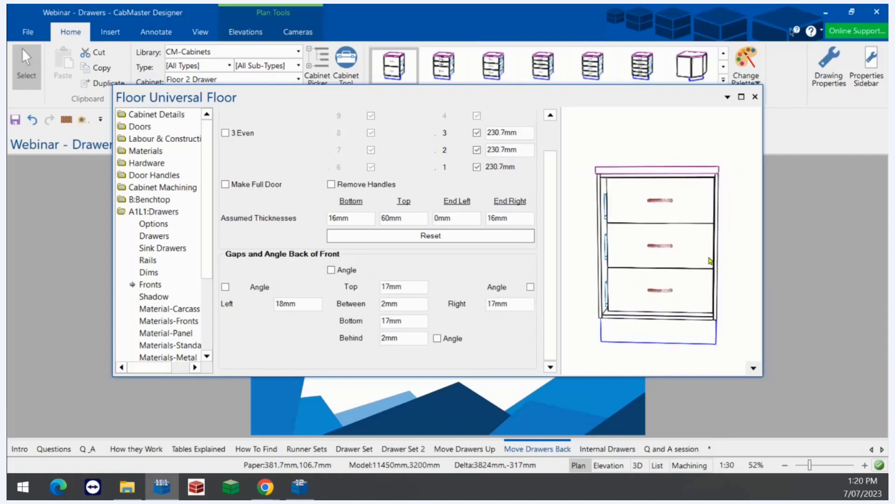
# Set the drawer fronts' left gap to 1 mm and check the left side in the preview.
pyautogui.doubleClick(303, 308)
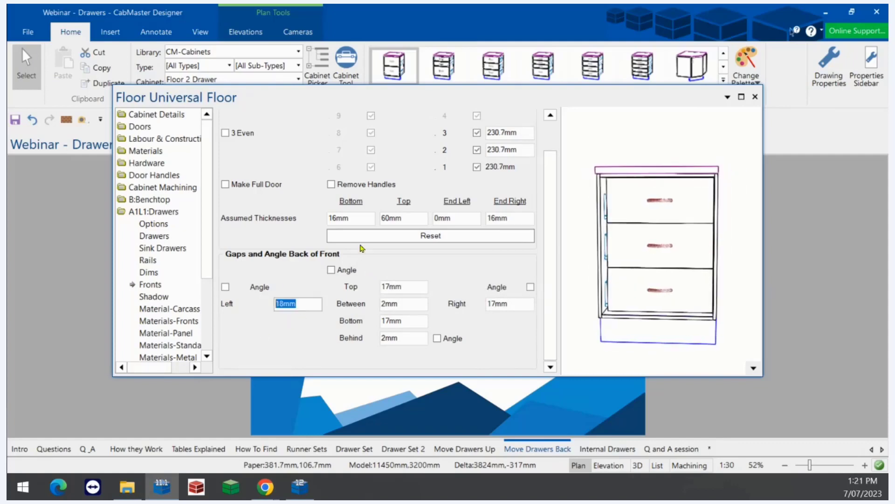
pyautogui.moveTo(660, 268)
pyautogui.mouseDown()
pyautogui.moveTo(681, 274)
pyautogui.moveTo(659, 267)
pyautogui.mouseUp()
pyautogui.doubleClick(313, 304)
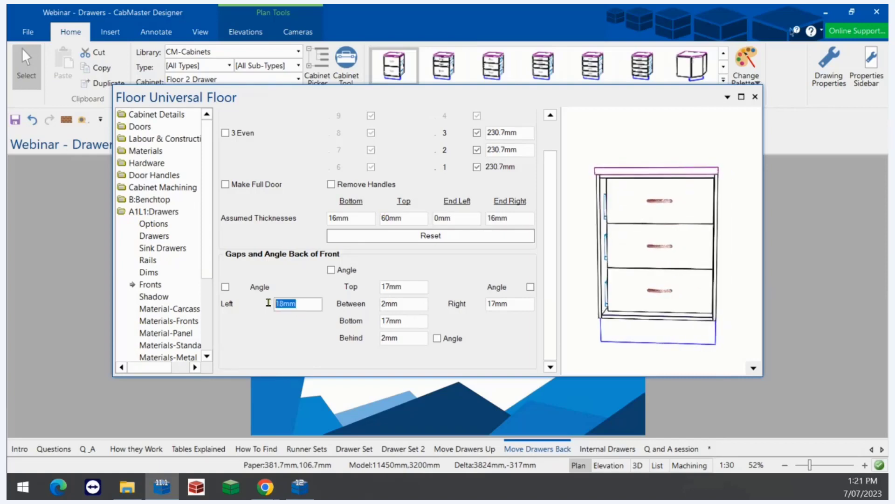
pyautogui.write('1')
pyautogui.press('Tab')
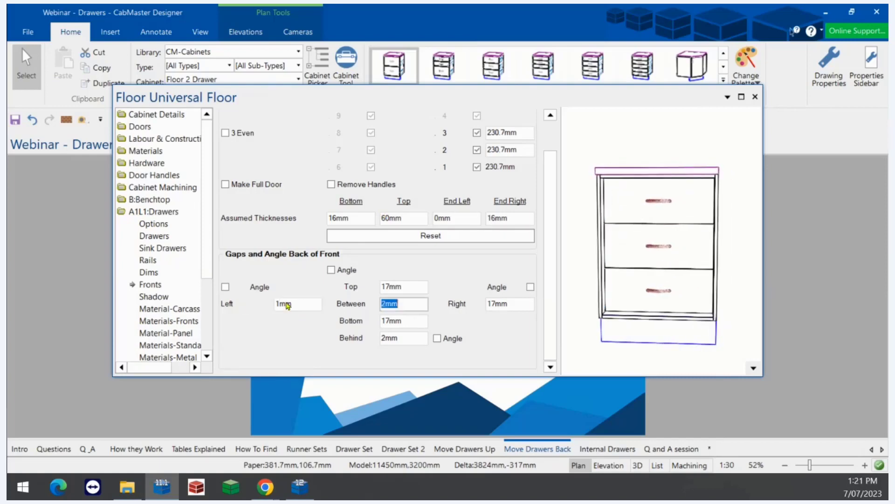
pyautogui.click(650, 268)
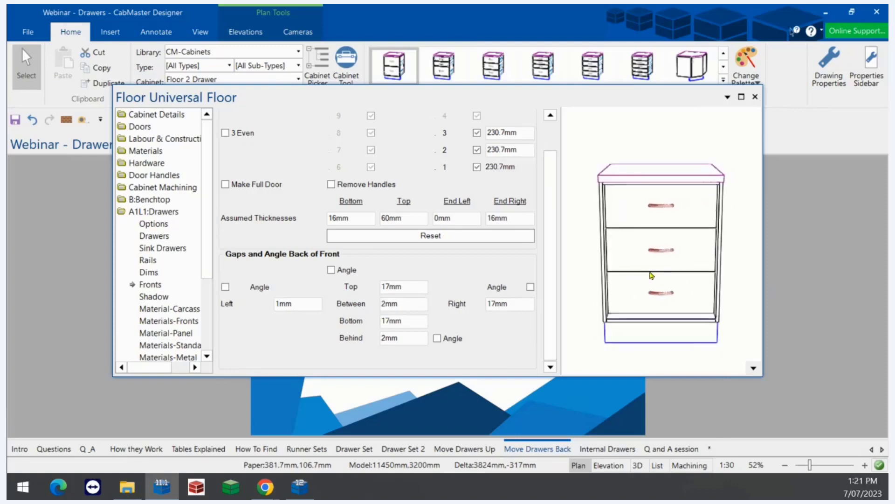
# Set the assumed End Left thickness to 16 mm and the drawer fronts' left gap to 17 mm.
pyautogui.moveTo(548, 326); pyautogui.dragTo(554, 345)
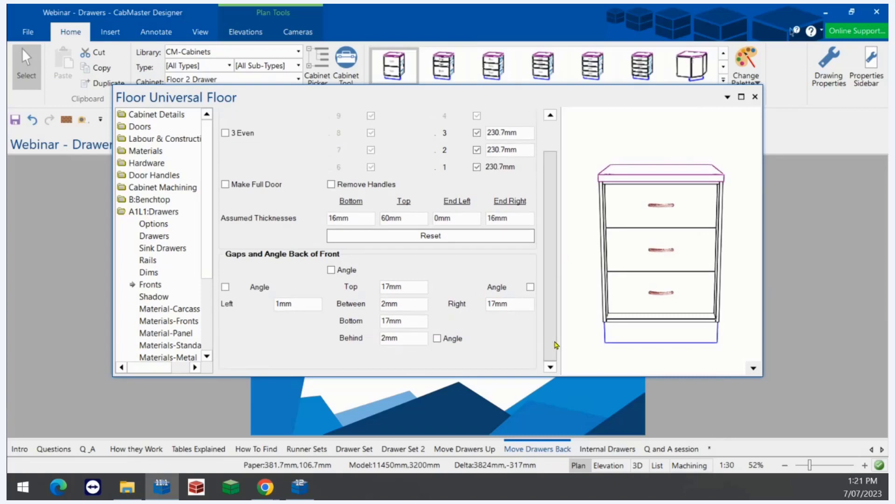
pyautogui.moveTo(554, 306); pyautogui.dragTo(555, 262)
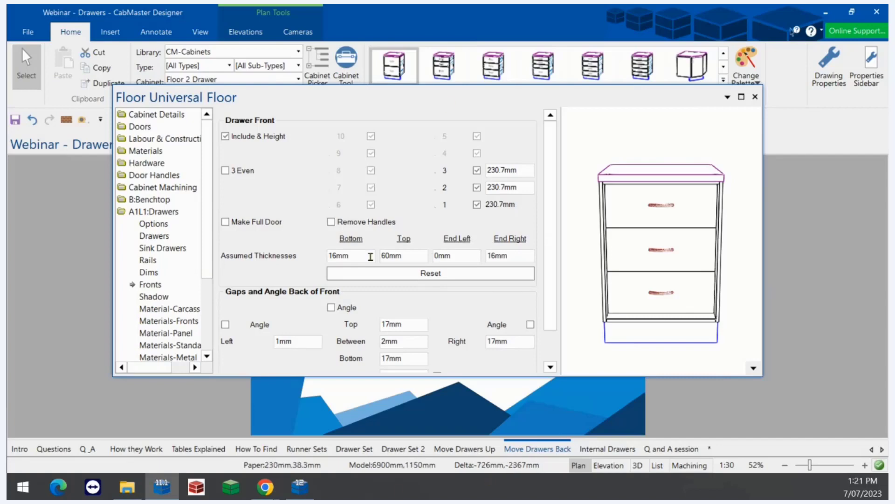
pyautogui.click(473, 257)
pyautogui.doubleClick(473, 257)
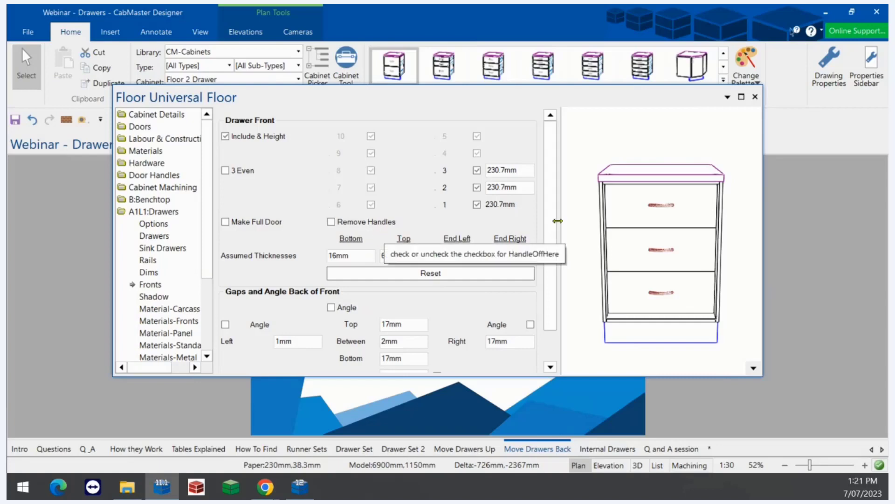
pyautogui.write('16')
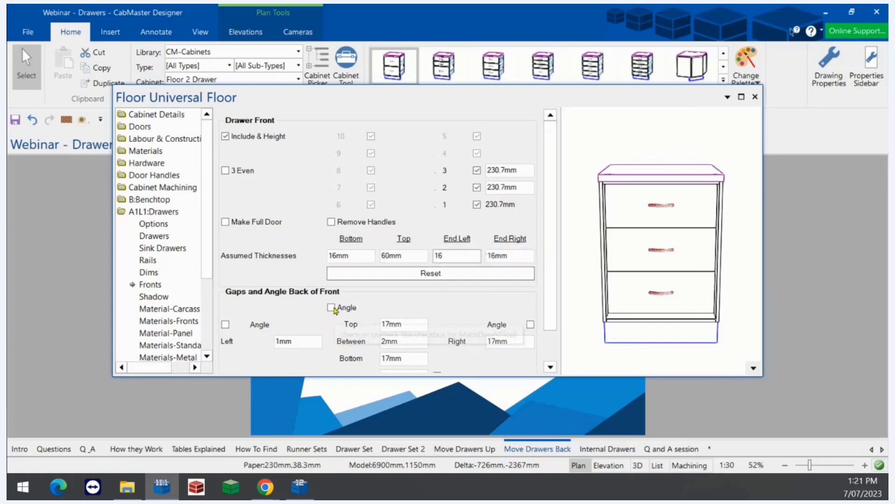
pyautogui.press('Tab')
pyautogui.doubleClick(306, 341)
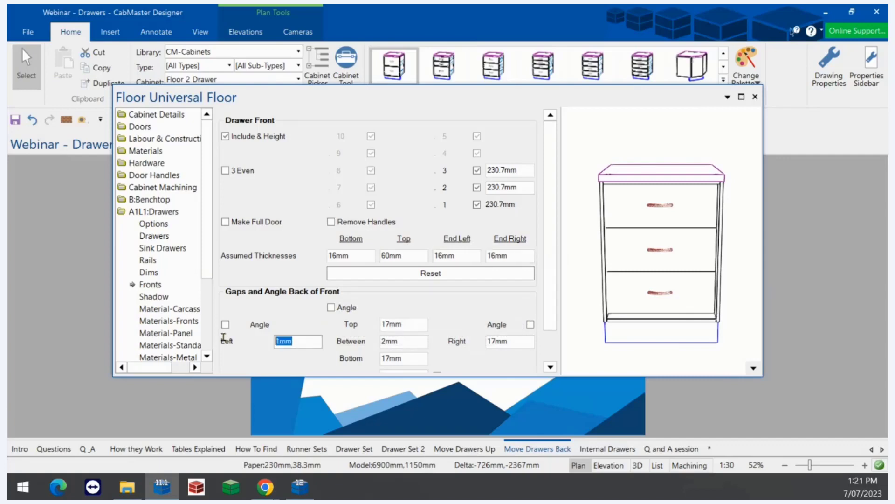
pyautogui.write('17')
pyautogui.press('Tab')
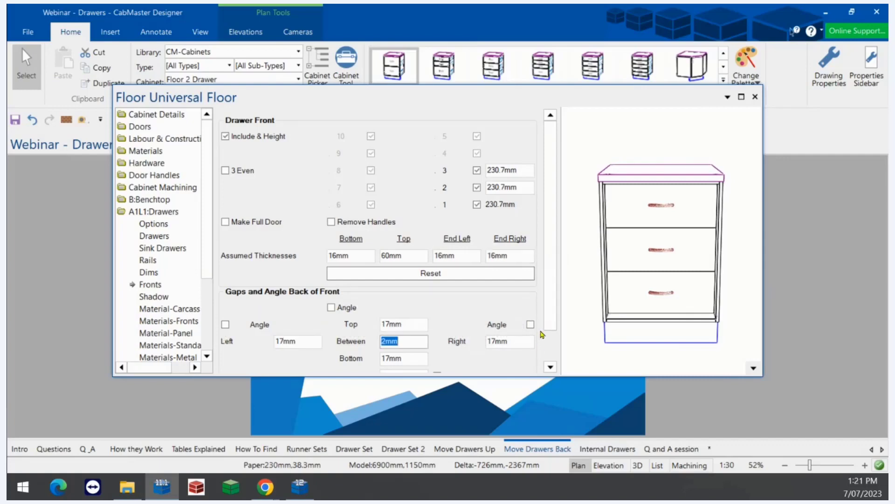
pyautogui.moveTo(619, 293); pyautogui.dragTo(621, 269)
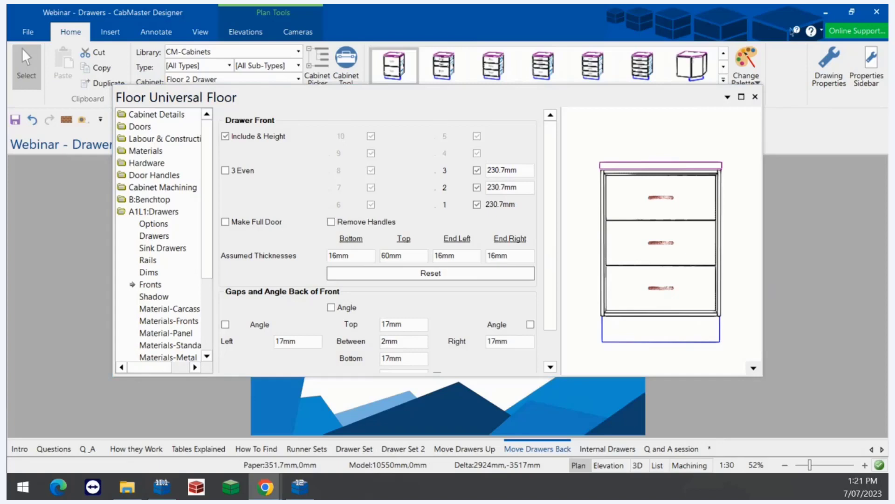
# Close the cabinet properties and open those of the universal cabinet on the Internal Drawers drawing.
pyautogui.click(793, 248)
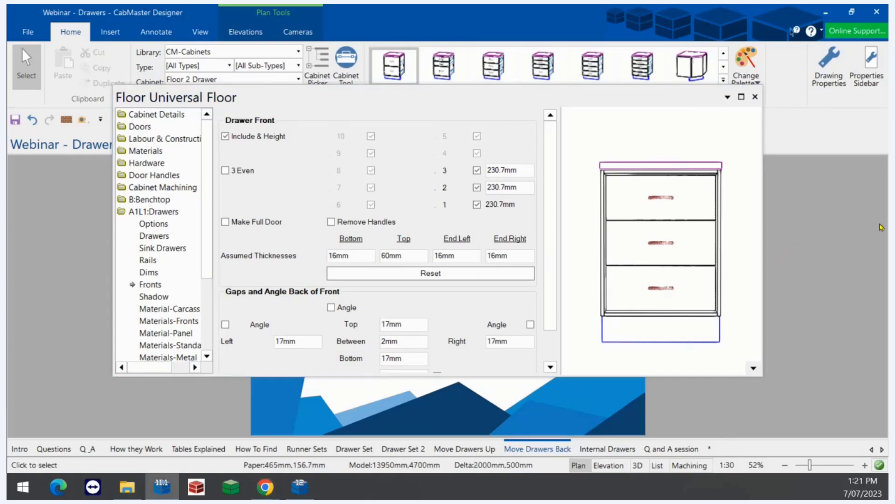
pyautogui.click(755, 97)
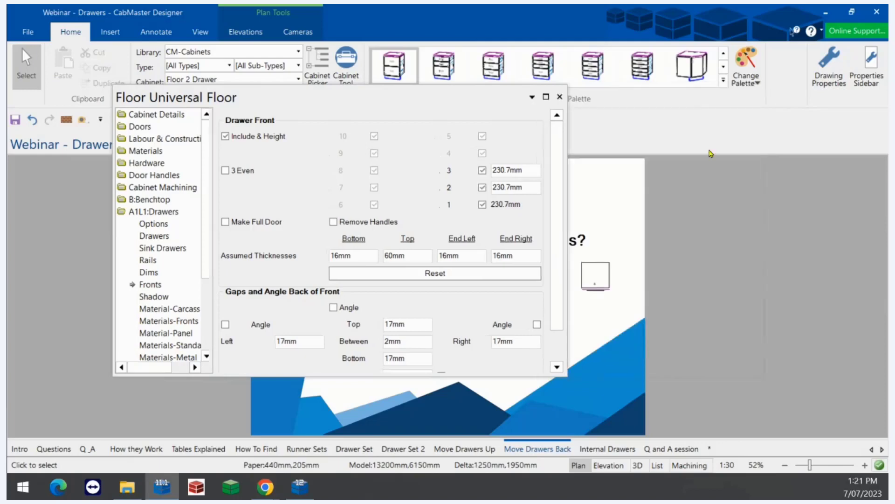
pyautogui.click(605, 448)
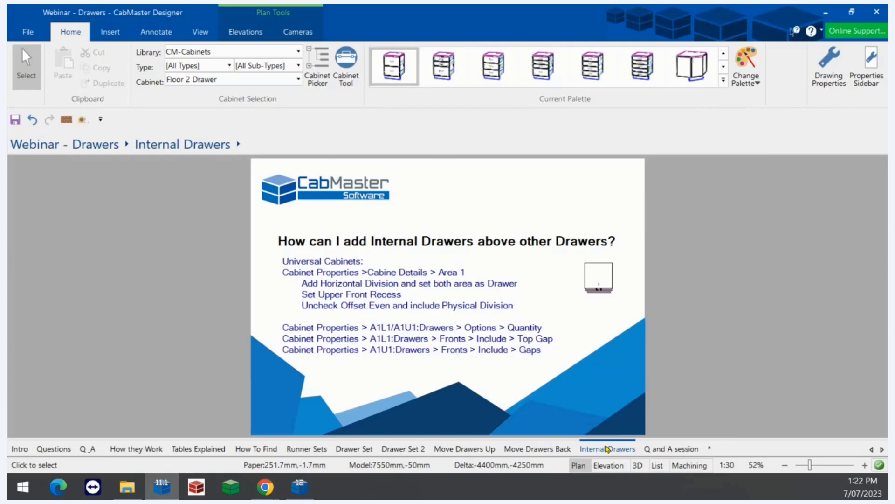
pyautogui.click(598, 275)
pyautogui.doubleClick(599, 270)
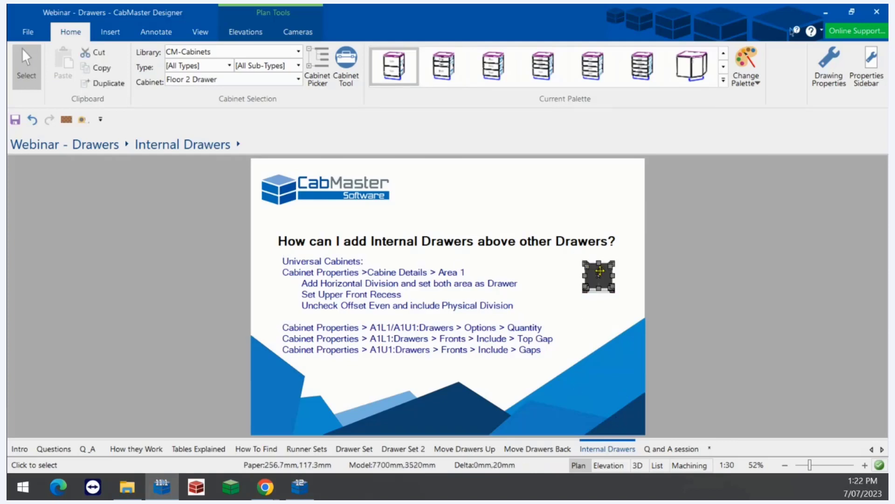
# Switch the cabinet preview to 3D Wireframe and turn it to expose the internal drawers.
pyautogui.moveTo(711, 194); pyautogui.dragTo(692, 244)
pyautogui.click(754, 369)
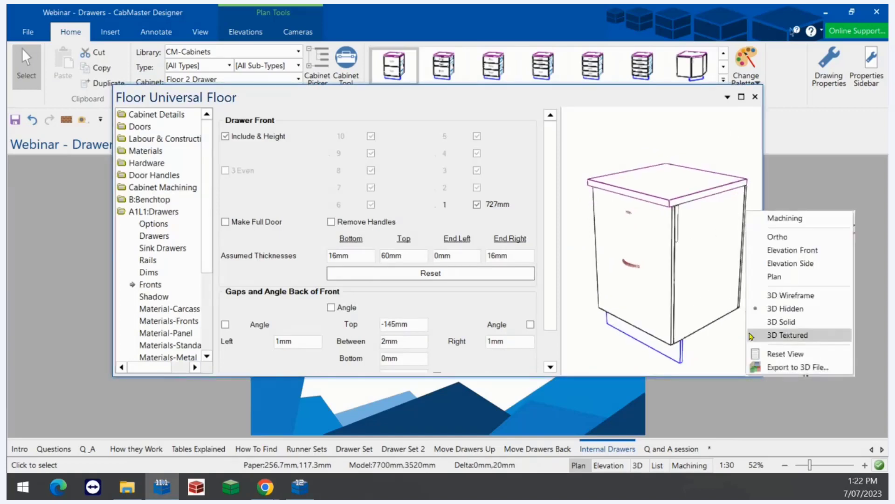
pyautogui.click(791, 295)
pyautogui.moveTo(672, 283); pyautogui.dragTo(653, 271)
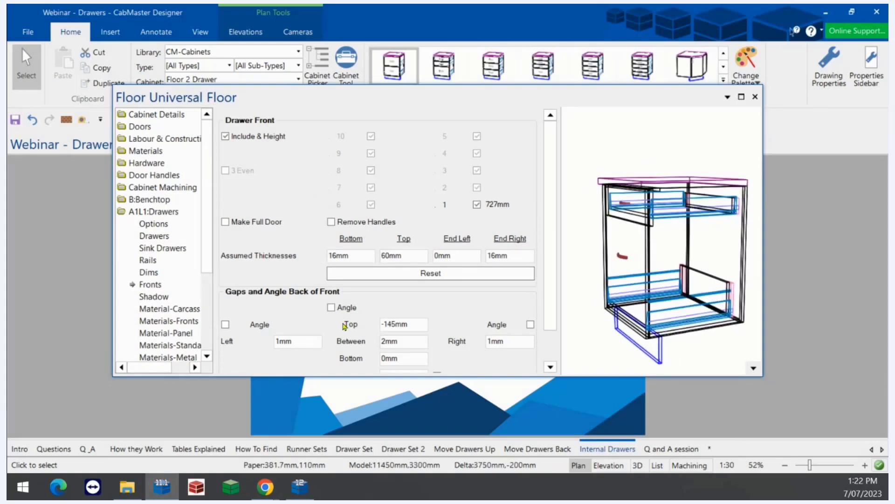
# Inspect the horizontal division settings of Area 1, briefly including the physical divider and excluding it again.
pyautogui.click(158, 116)
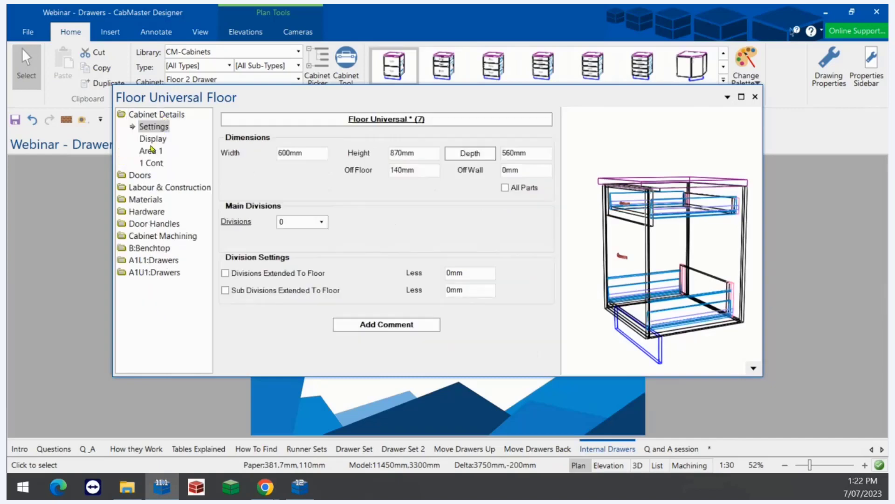
pyautogui.click(152, 150)
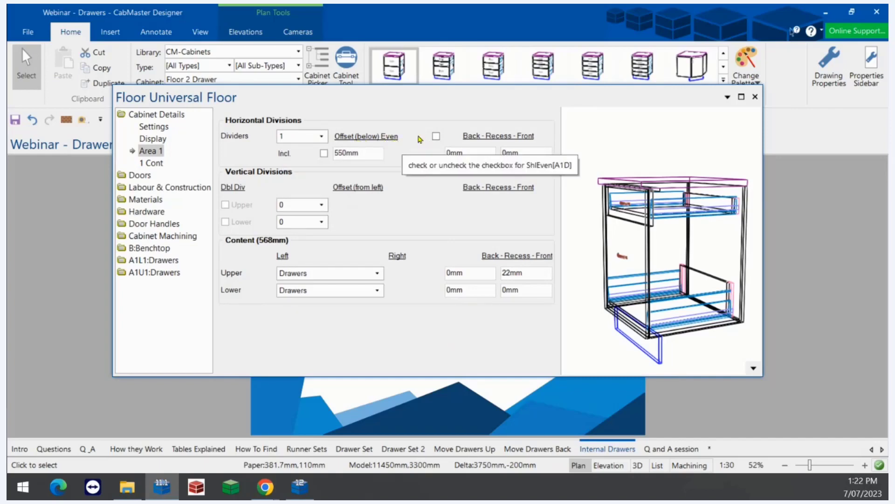
pyautogui.click(323, 154)
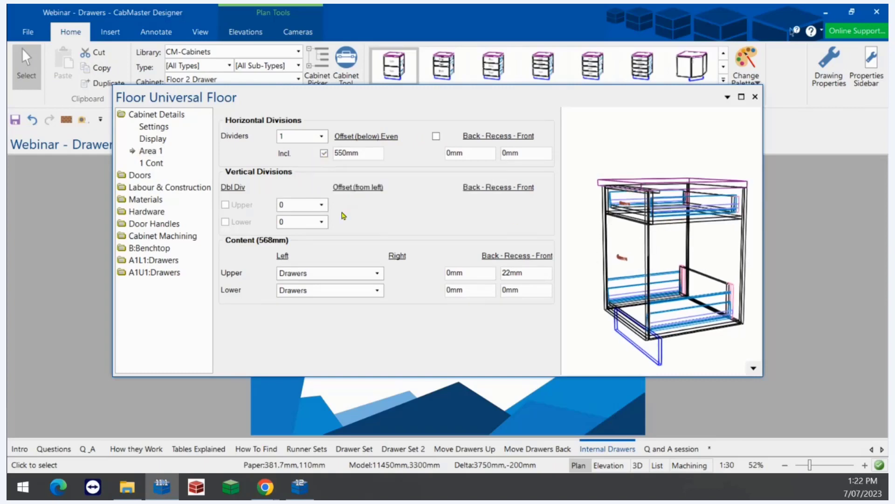
pyautogui.click(324, 153)
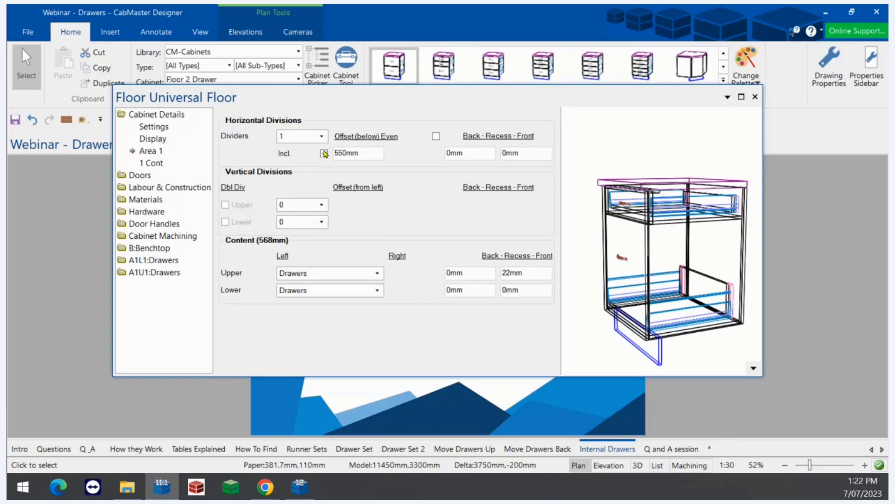
pyautogui.doubleClick(355, 153)
pyautogui.moveTo(701, 288)
pyautogui.mouseDown()
pyautogui.moveTo(711, 278)
pyautogui.moveTo(697, 279)
pyautogui.mouseUp()
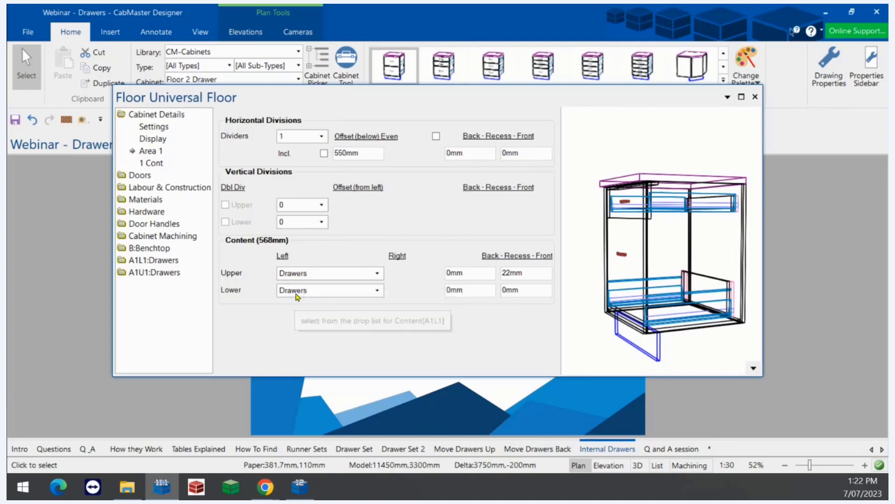
# Examine the front recess of the upper drawers in Area 1 against a side view of the wireframe preview.
pyautogui.click(502, 272)
pyautogui.moveTo(648, 290); pyautogui.dragTo(605, 317)
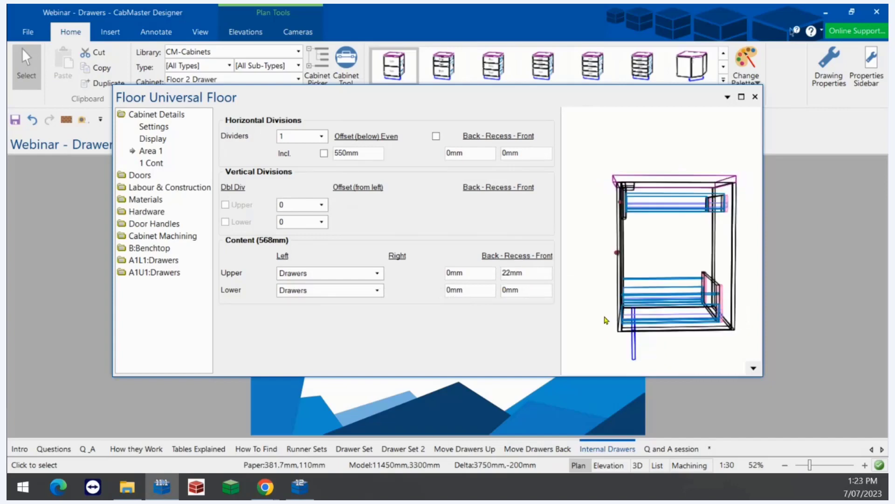
pyautogui.click(532, 274)
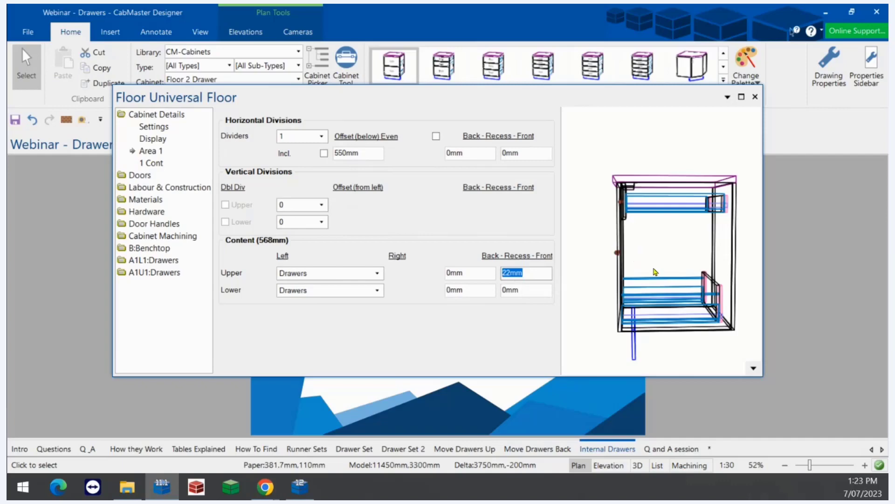
pyautogui.moveTo(652, 278); pyautogui.dragTo(658, 257)
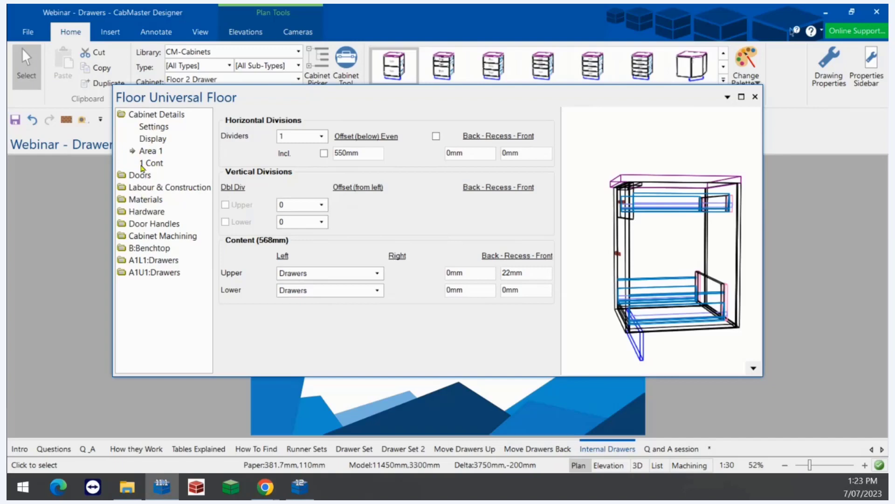
# View the drawer quantity options of A1L1:Drawers and A1U1:Drawers.
pyautogui.click(146, 260)
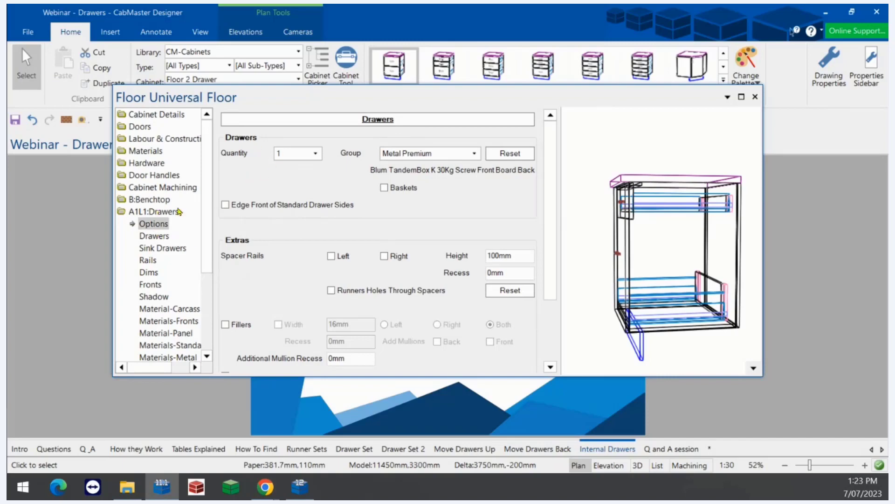
pyautogui.moveTo(208, 229); pyautogui.dragTo(201, 322)
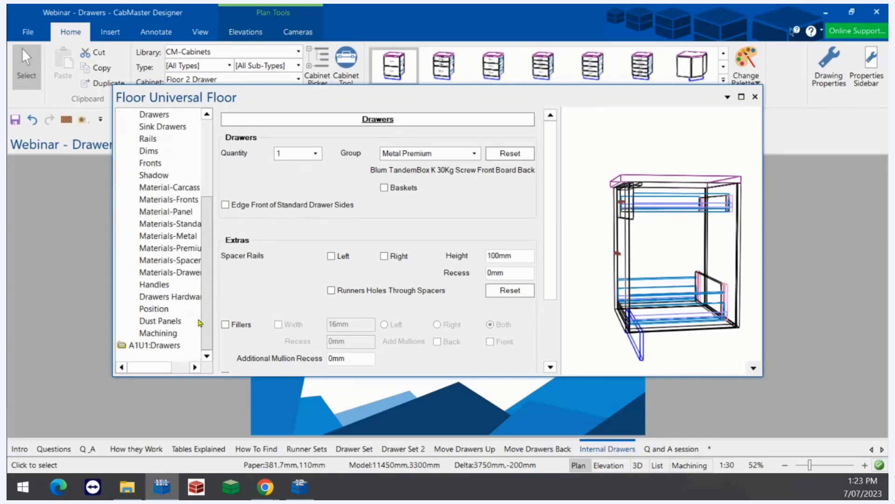
pyautogui.click(155, 347)
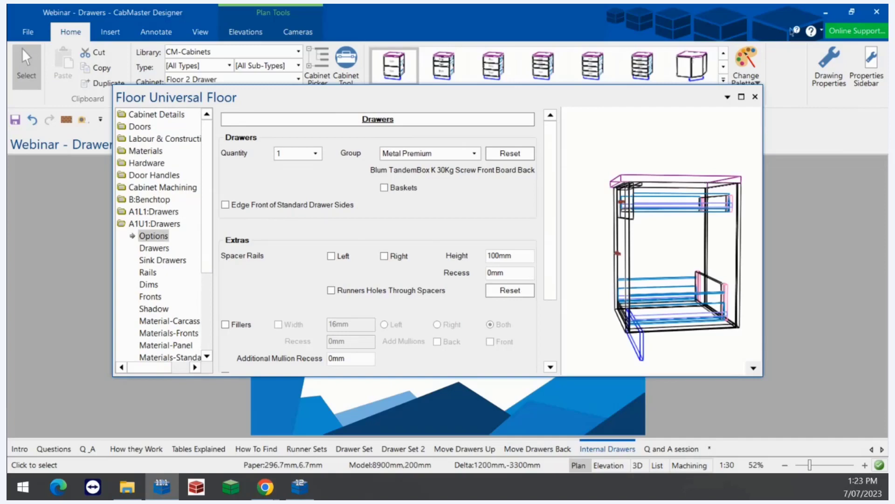
# Briefly exclude the front of the A1L1 drawer, check the wireframe preview without it, and include the front again.
pyautogui.click(146, 204)
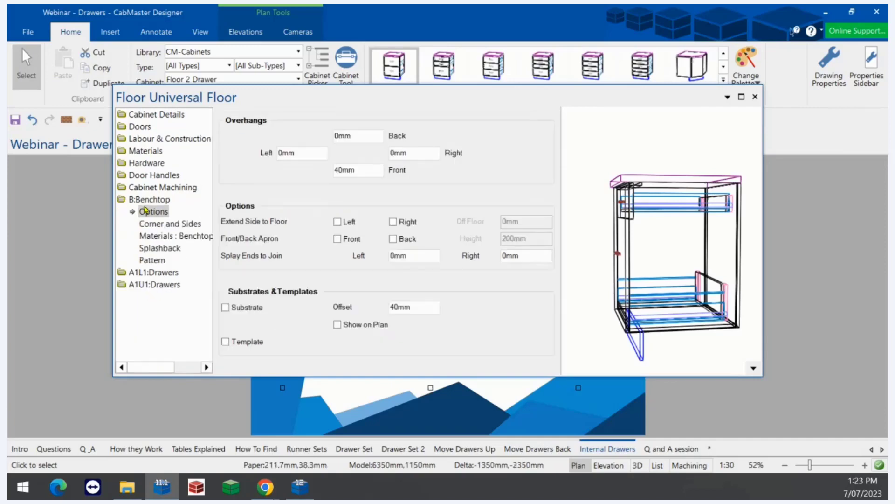
pyautogui.click(155, 272)
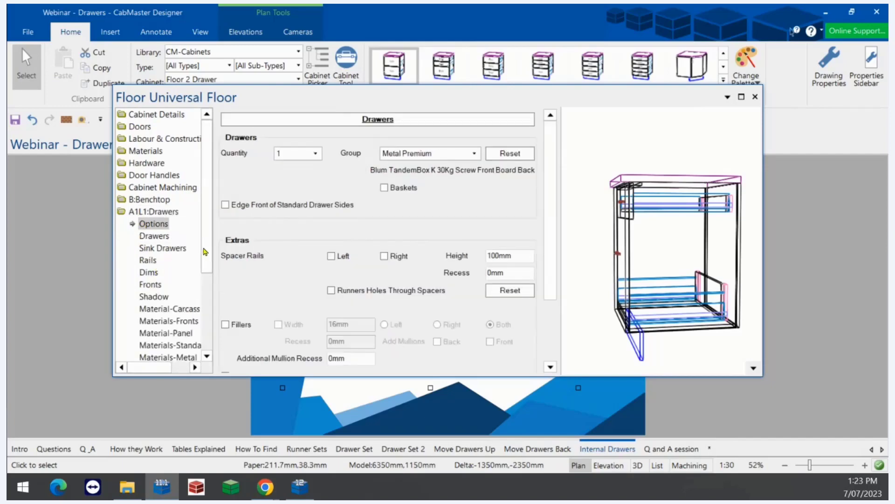
pyautogui.click(149, 285)
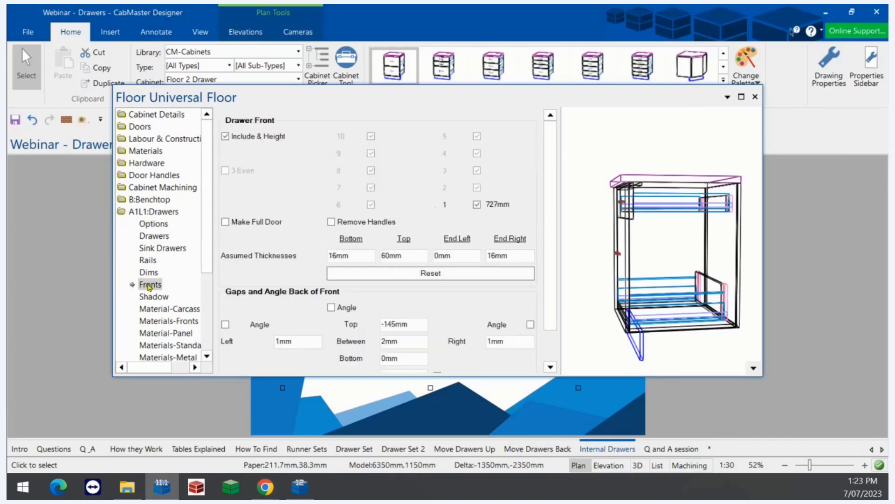
pyautogui.click(225, 137)
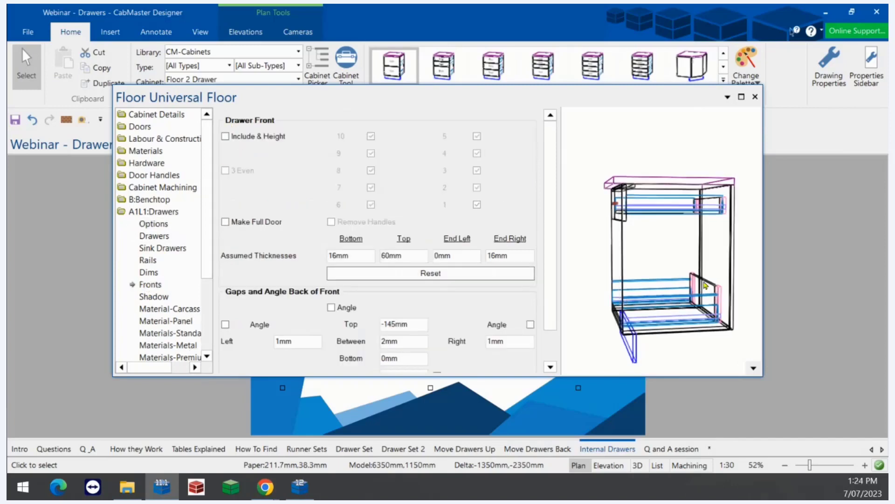
pyautogui.moveTo(682, 303); pyautogui.dragTo(673, 297)
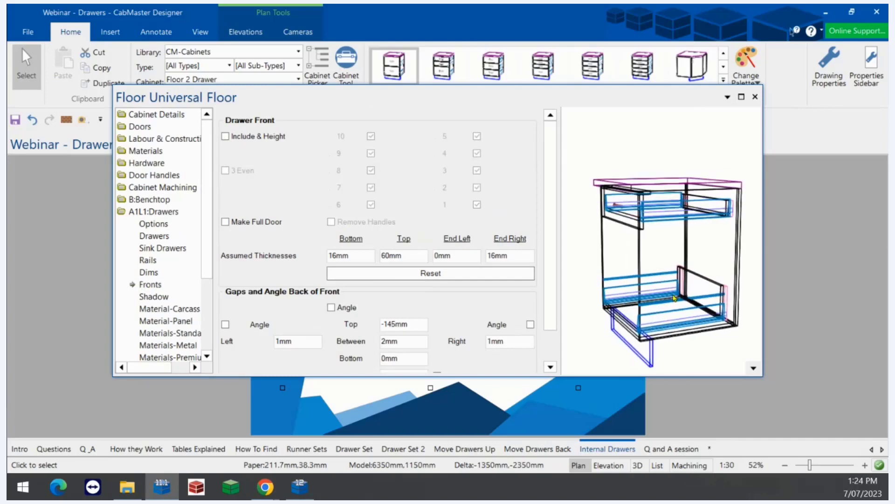
pyautogui.click(226, 137)
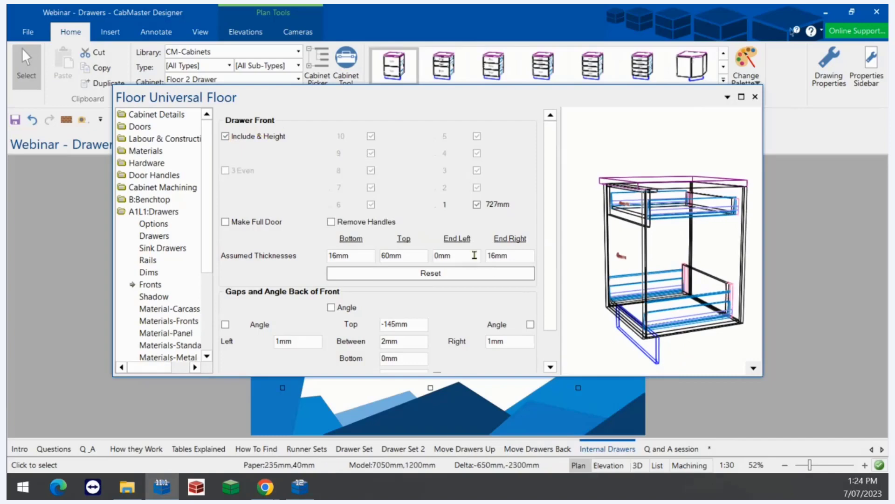
# Try a top gap of 3 mm on the A1L1 drawer front, and restore the gap to -145 mm.
pyautogui.moveTo(551, 286); pyautogui.dragTo(547, 317)
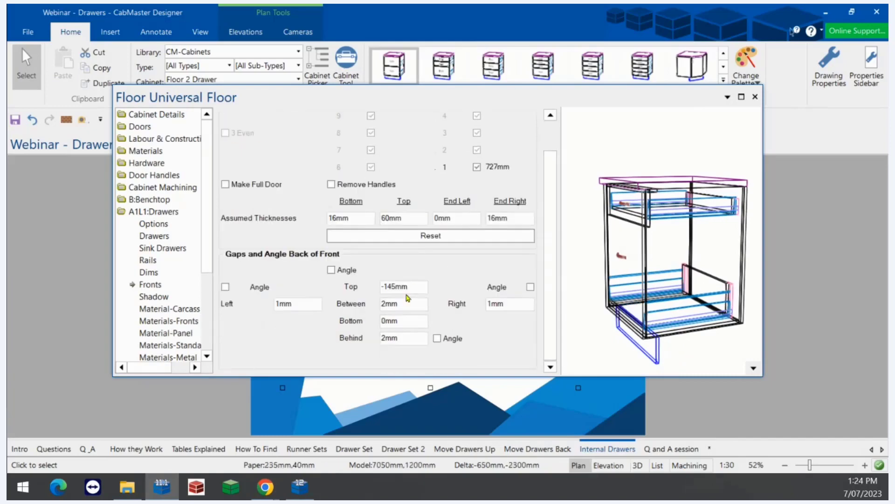
pyautogui.doubleClick(416, 286)
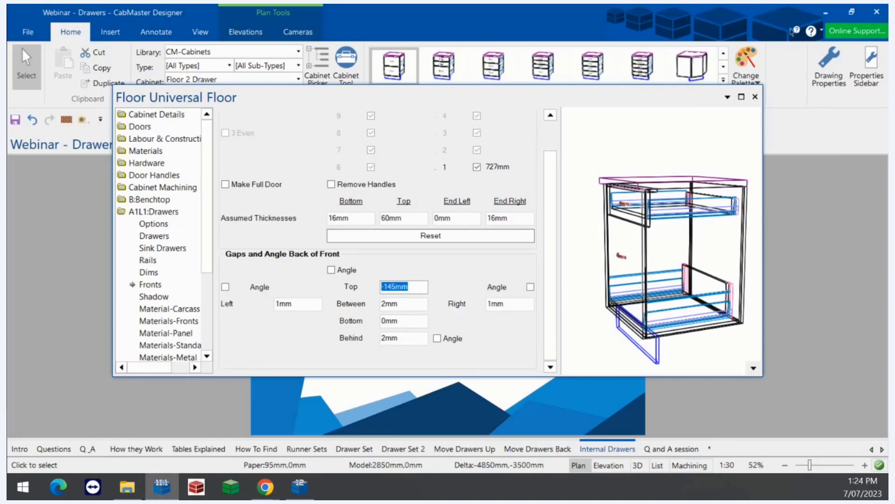
pyautogui.write('3')
pyautogui.press('Return')
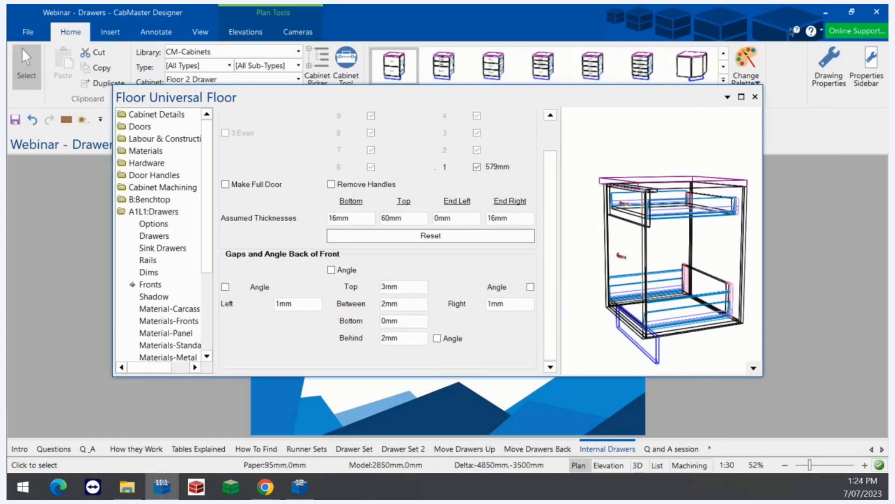
pyautogui.moveTo(620, 264)
pyautogui.mouseDown()
pyautogui.moveTo(594, 266)
pyautogui.moveTo(616, 270)
pyautogui.mouseUp()
pyautogui.moveTo(418, 287); pyautogui.dragTo(356, 287)
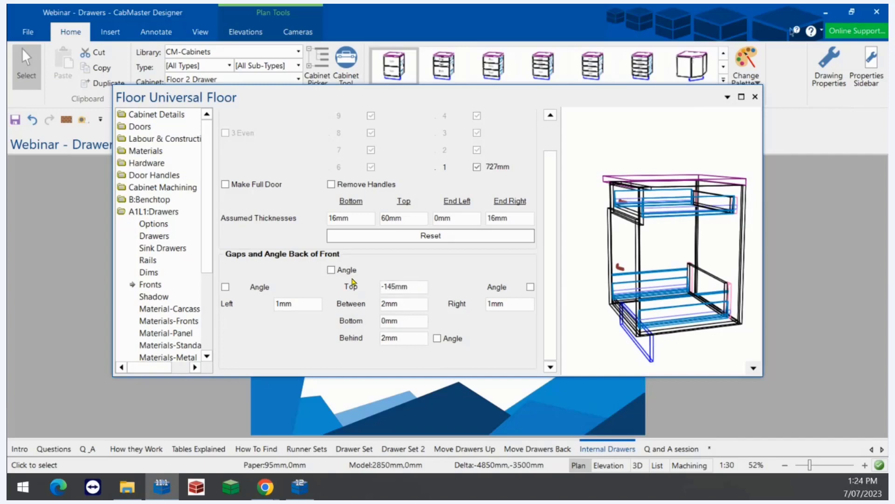
pyautogui.press('Return')
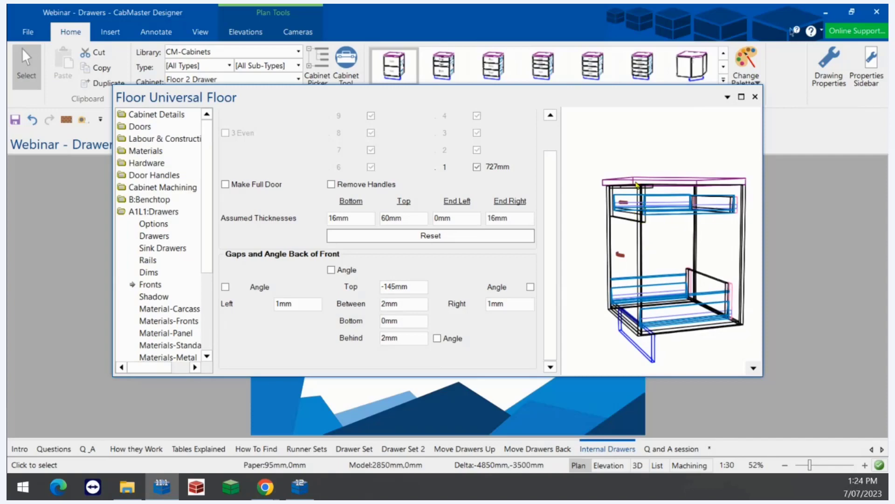
# Examine in the wireframe preview how the tall A1L1 front sits over the upper internal drawer front, close up and from several angles.
pyautogui.scroll(3, 672, 215)
pyautogui.moveTo(687, 234); pyautogui.dragTo(650, 244)
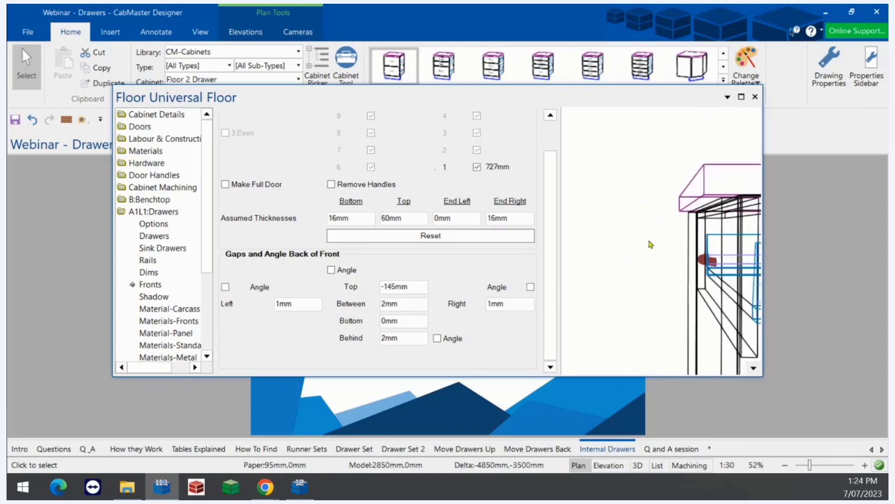
pyautogui.moveTo(709, 243); pyautogui.dragTo(700, 248)
pyautogui.scroll(-3, 671, 247)
pyautogui.scroll(-3, 672, 248)
pyautogui.moveTo(648, 309); pyautogui.dragTo(690, 280)
pyautogui.scroll(4, 692, 280)
pyautogui.moveTo(688, 266); pyautogui.dragTo(680, 258, button='middle')
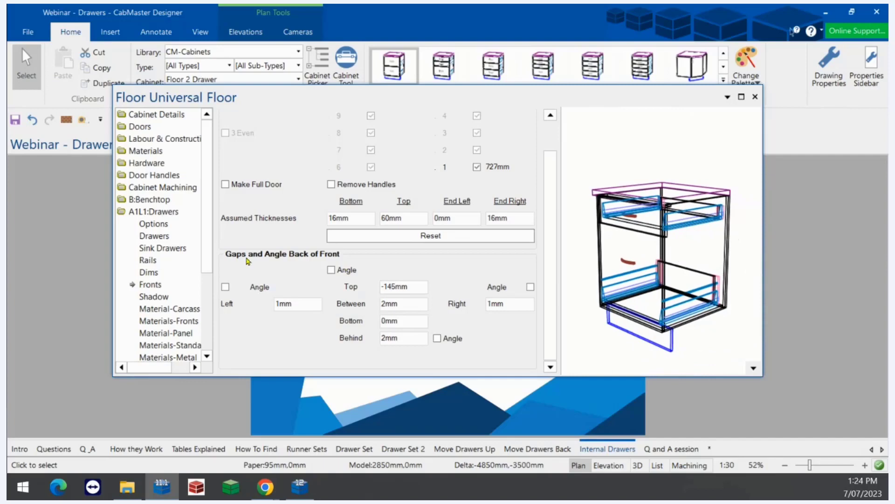
# Set the A1U1 drawer front's left gap to 18 mm and its right gap to 17 mm.
pyautogui.moveTo(208, 262); pyautogui.dragTo(211, 342)
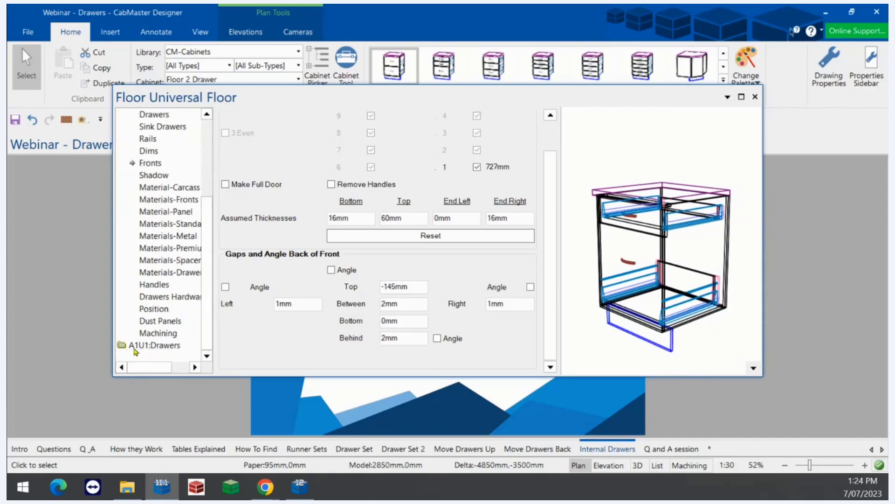
pyautogui.click(143, 347)
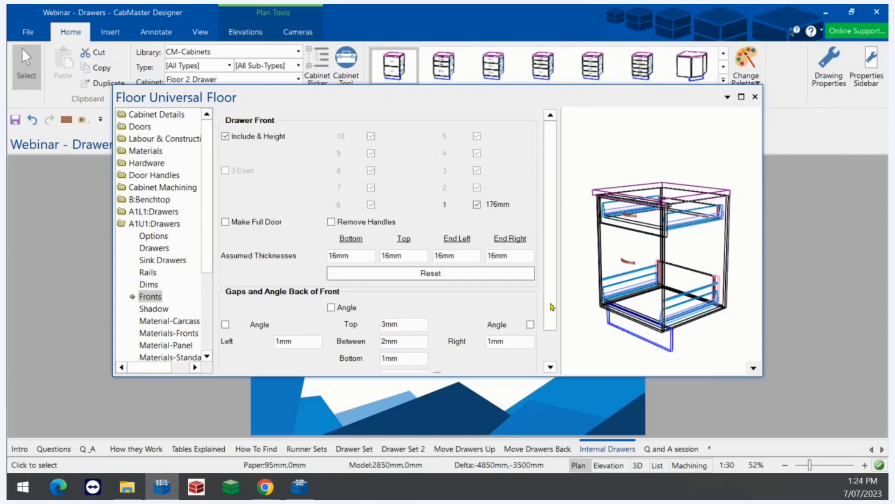
pyautogui.scroll(-2, 553, 308)
pyautogui.click(312, 303)
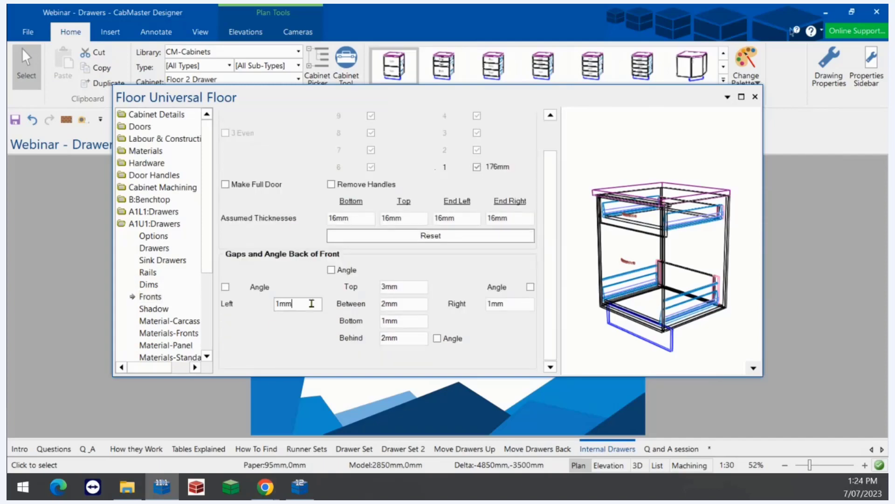
pyautogui.write('+17')
pyautogui.press('Tab')
pyautogui.write('+17')
pyautogui.press('Tab')
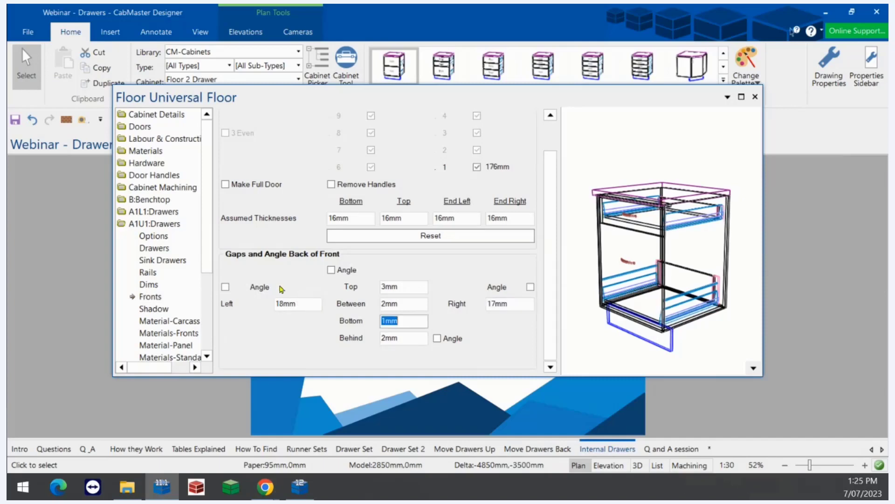
# Set the top gap of the A1U1 drawer front to 17 mm.
pyautogui.click(406, 286)
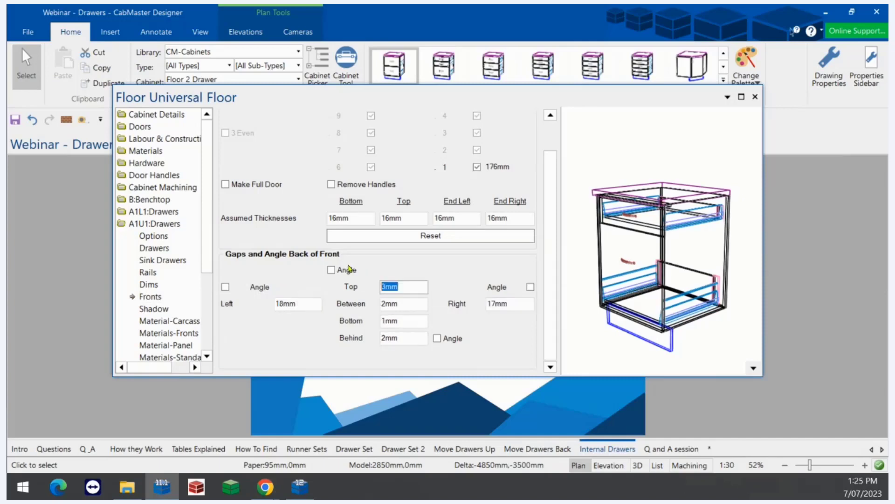
pyautogui.write('+17')
pyautogui.press('Return')
# Try a bottom gap of -20 mm on the A1U1 drawer front.
pyautogui.click(410, 322)
pyautogui.moveTo(407, 323); pyautogui.dragTo(357, 314)
pyautogui.moveTo(643, 218)
pyautogui.mouseDown()
pyautogui.moveTo(673, 208)
pyautogui.moveTo(637, 210)
pyautogui.mouseUp()
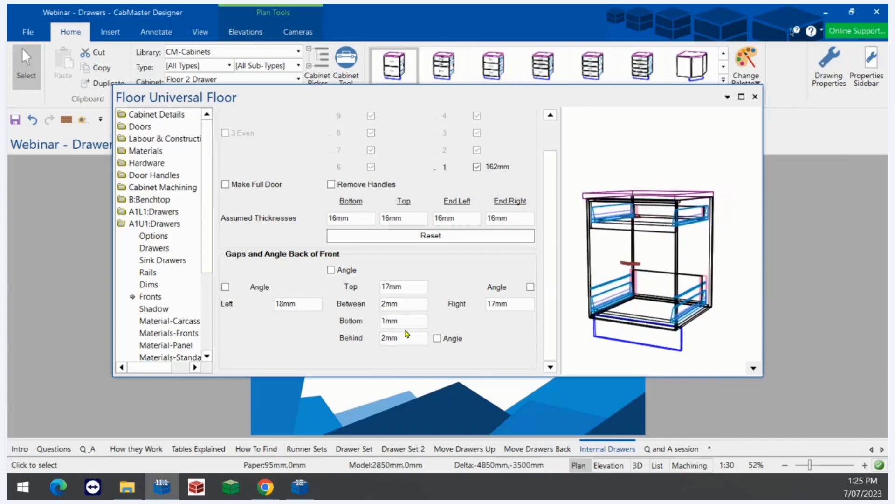
pyautogui.moveTo(405, 319); pyautogui.dragTo(375, 322)
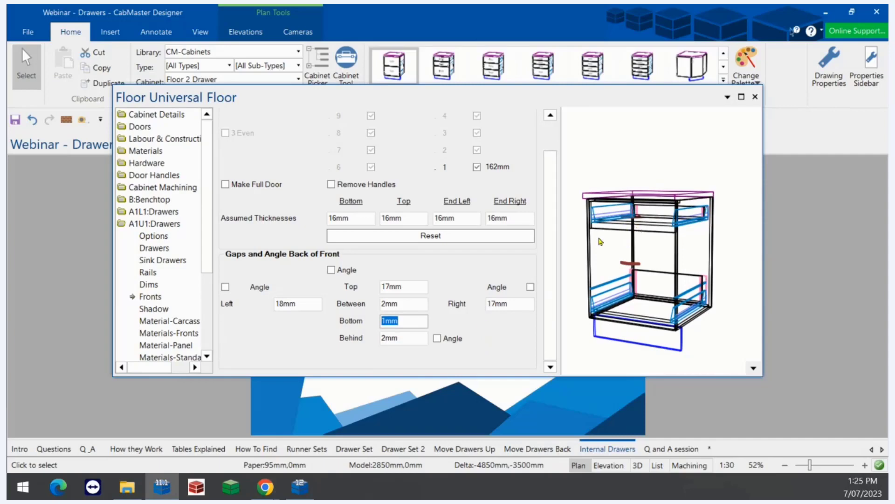
pyautogui.press('BackSpace')
pyautogui.press('Tab')
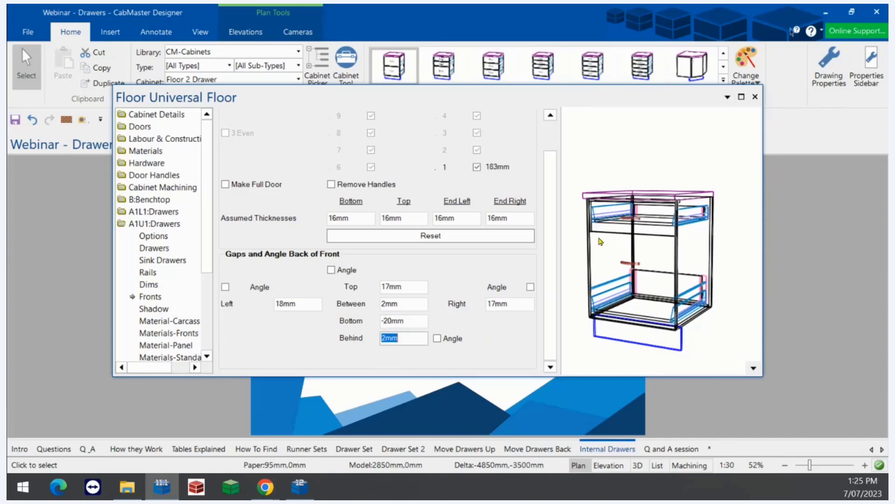
# Set the bottom gap of the A1U1 drawer front to 20 mm and check the shortened front in the preview.
pyautogui.moveTo(420, 320); pyautogui.dragTo(355, 317)
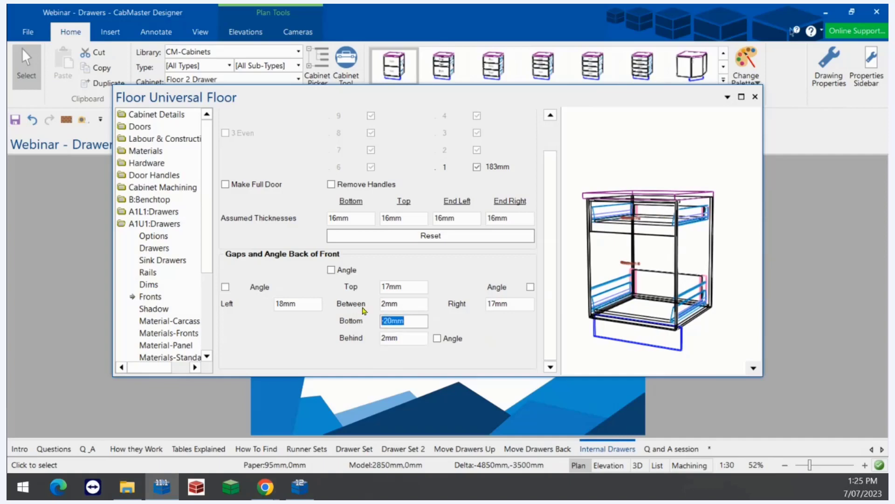
pyautogui.write('+20')
pyautogui.press('Tab')
pyautogui.moveTo(662, 272); pyautogui.dragTo(621, 279)
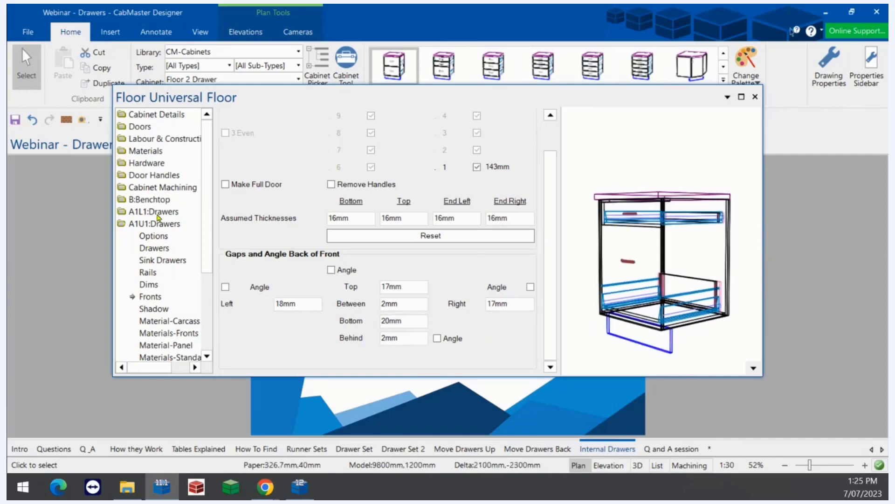
# Set the drawer opening of A1L1:Drawers to 100% in its options.
pyautogui.click(158, 222)
pyautogui.click(158, 212)
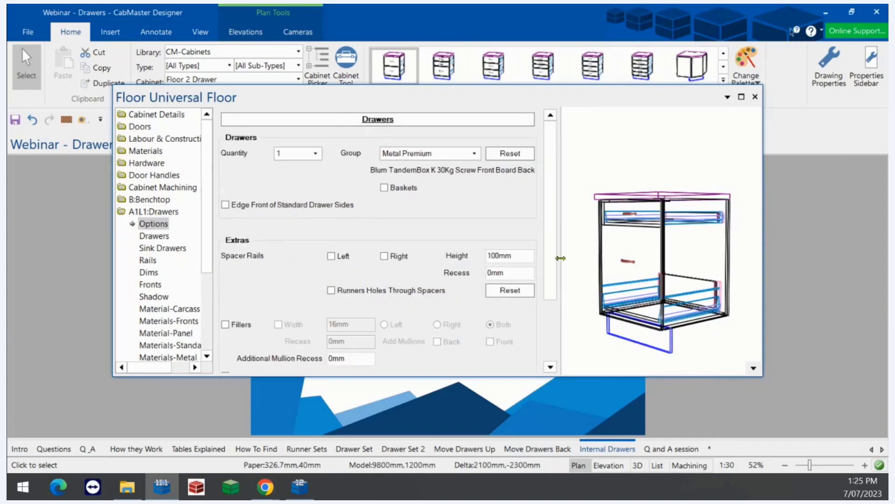
pyautogui.scroll(-2, 560, 261)
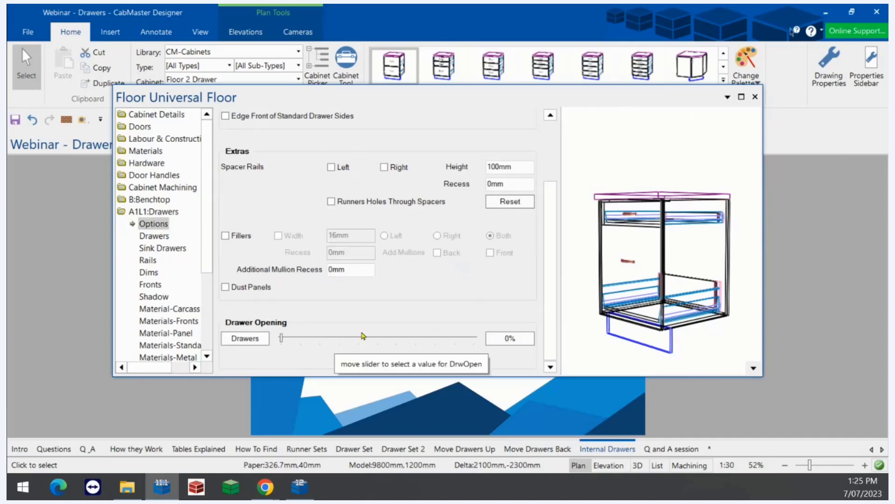
pyautogui.click(366, 337)
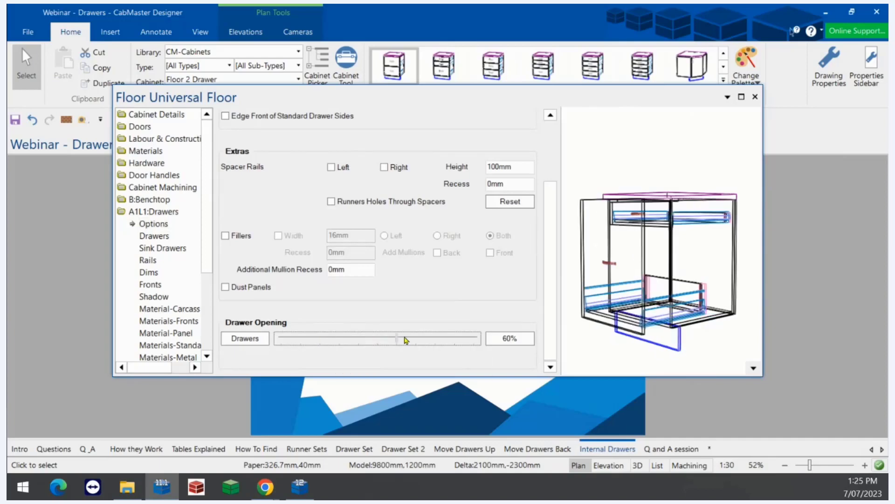
pyautogui.click(447, 338)
pyautogui.click(452, 339)
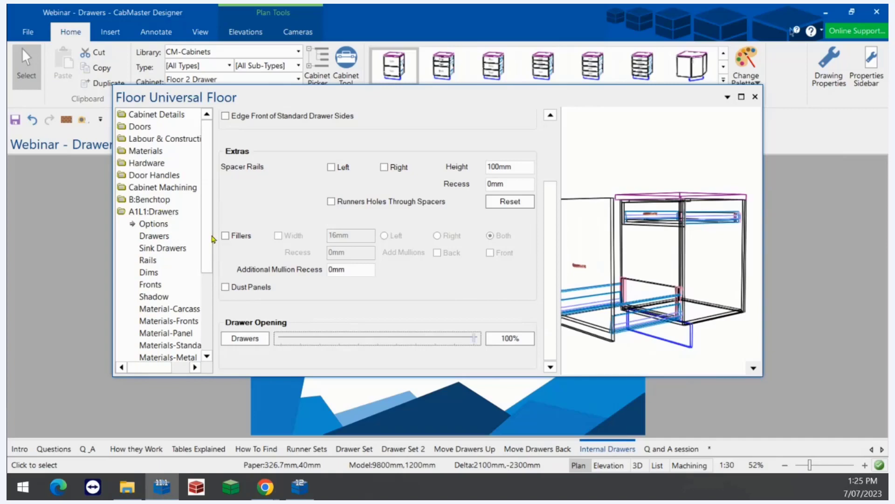
# Set the drawer opening of A1U1:Drawers to 40% in its options.
pyautogui.moveTo(209, 238); pyautogui.dragTo(212, 314)
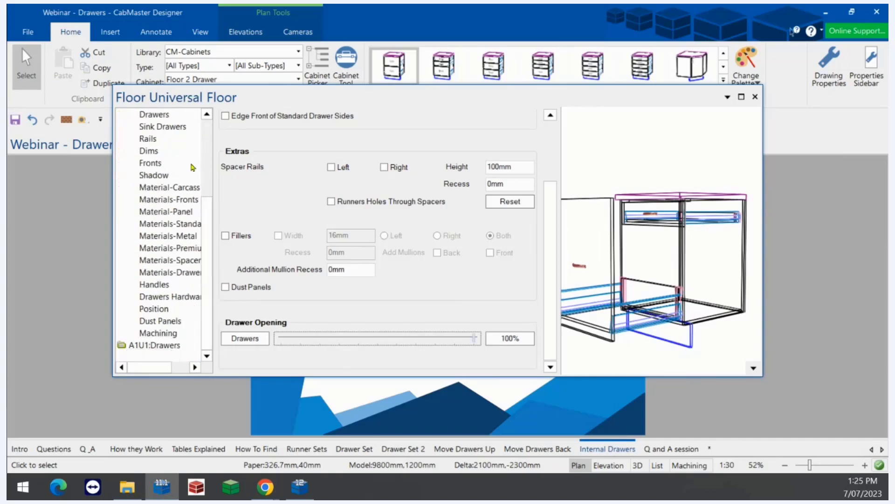
pyautogui.moveTo(211, 240)
pyautogui.mouseDown()
pyautogui.moveTo(211, 223)
pyautogui.moveTo(211, 238)
pyautogui.mouseUp()
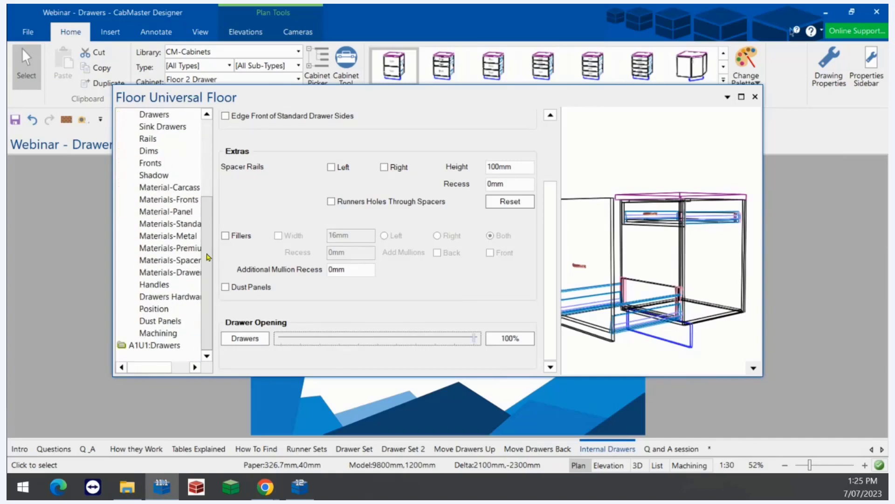
pyautogui.click(162, 346)
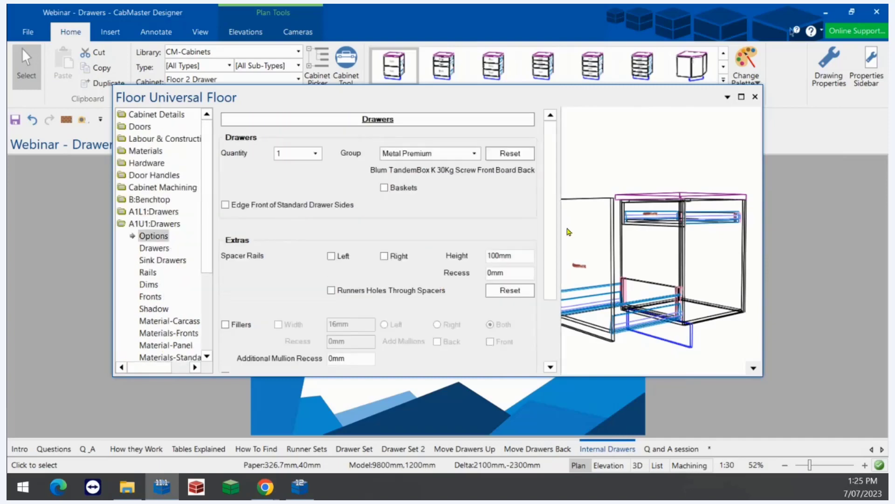
pyautogui.scroll(-3, 551, 236)
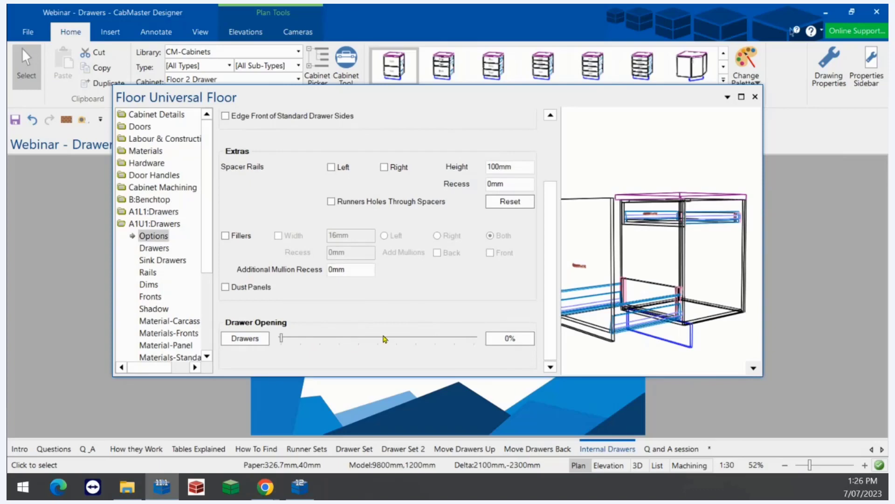
pyautogui.click(384, 343)
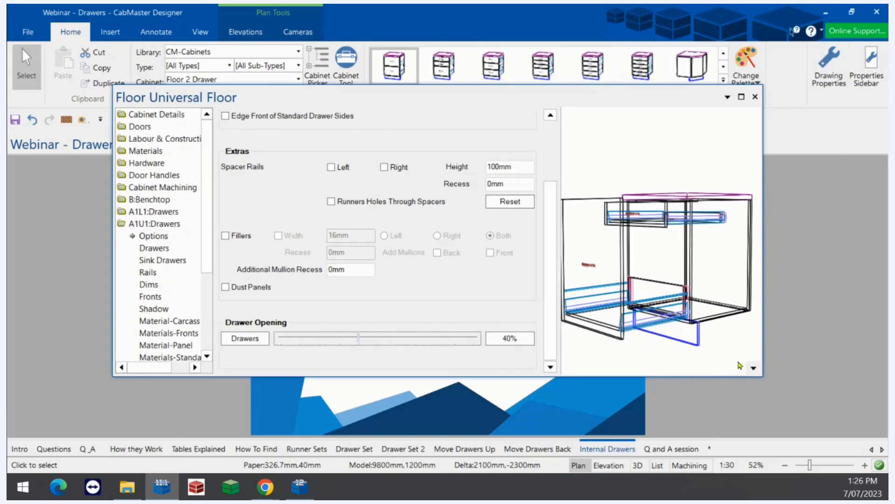
# Switch the cabinet preview to 3D Textured and turn it to show the opened drawers from above.
pyautogui.rightClick(754, 370)
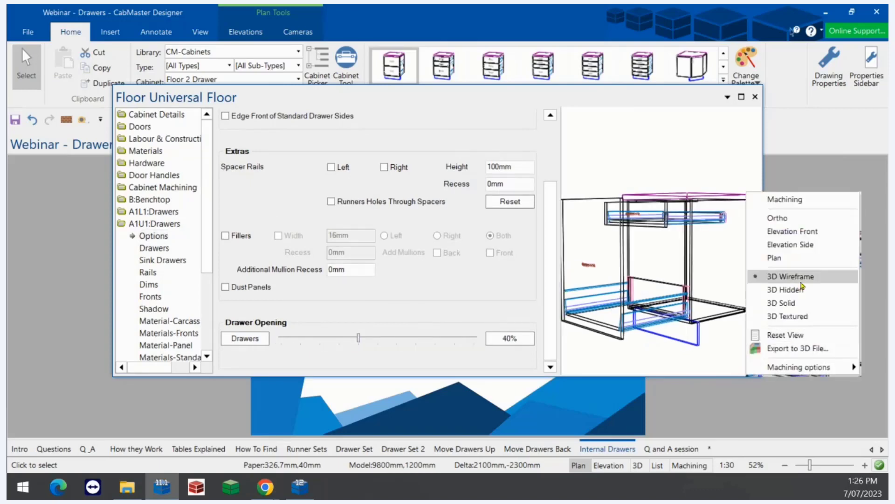
pyautogui.click(810, 318)
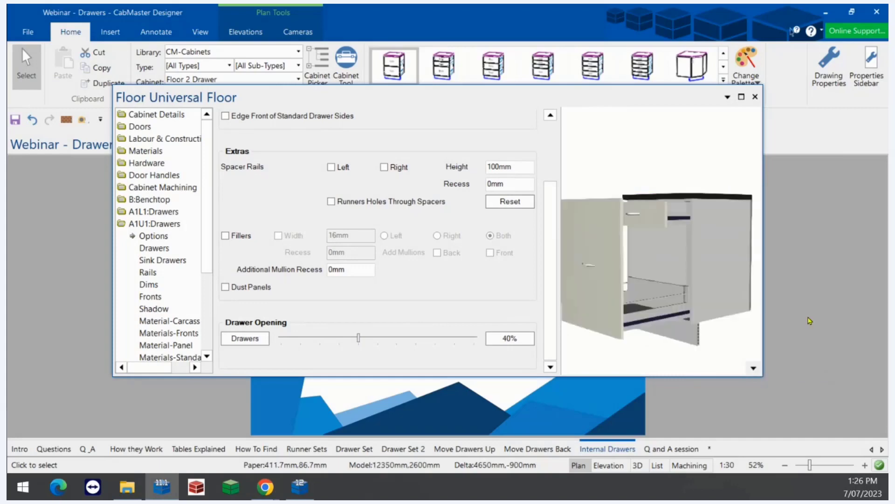
pyautogui.moveTo(635, 261)
pyautogui.mouseDown()
pyautogui.moveTo(640, 276)
pyautogui.moveTo(677, 302)
pyautogui.moveTo(618, 296)
pyautogui.moveTo(593, 256)
pyautogui.moveTo(628, 270)
pyautogui.mouseUp()
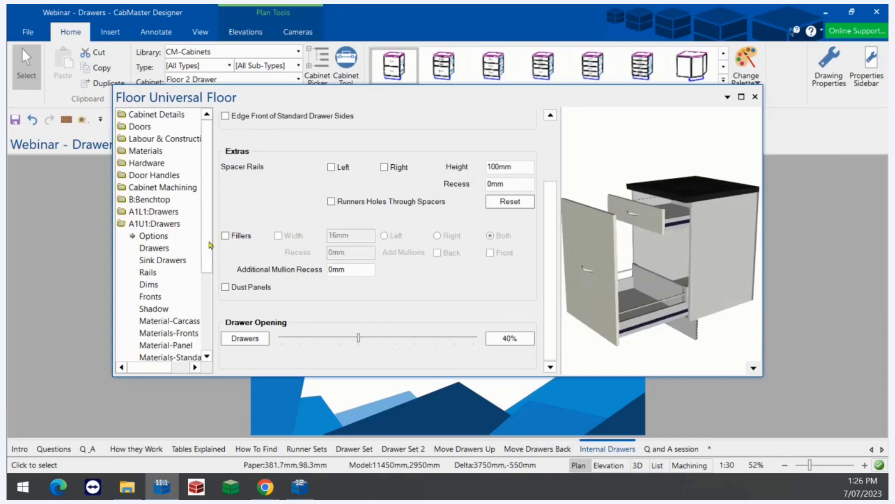
# Remove the handles from the A1U1:Drawers front, check it in the preview and close the cabinet properties.
pyautogui.scroll(-3, 196, 271)
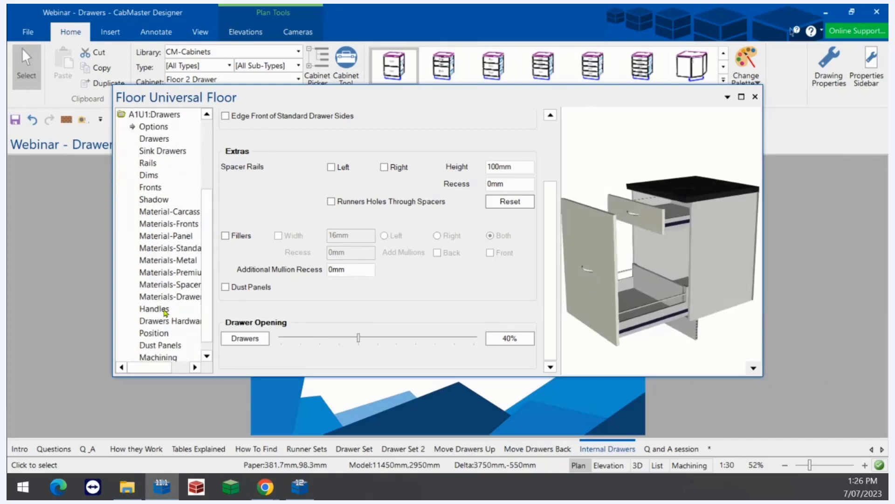
pyautogui.click(154, 309)
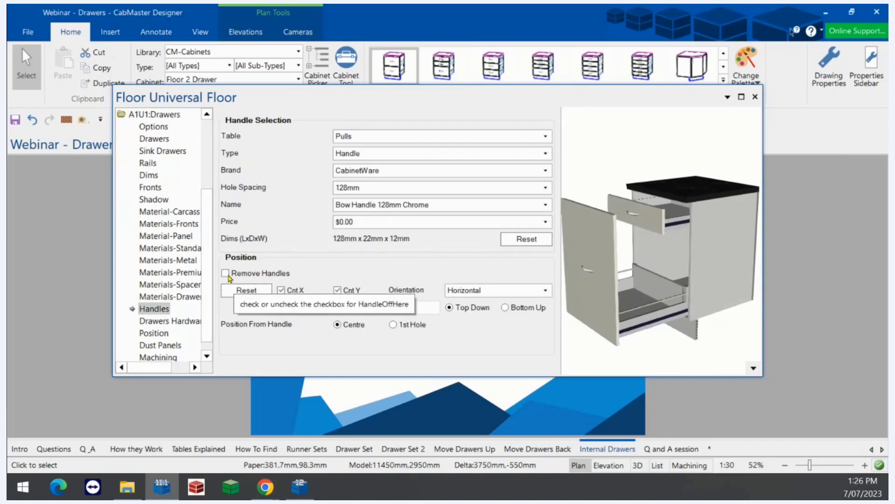
pyautogui.click(226, 274)
pyautogui.moveTo(610, 272); pyautogui.dragTo(596, 278)
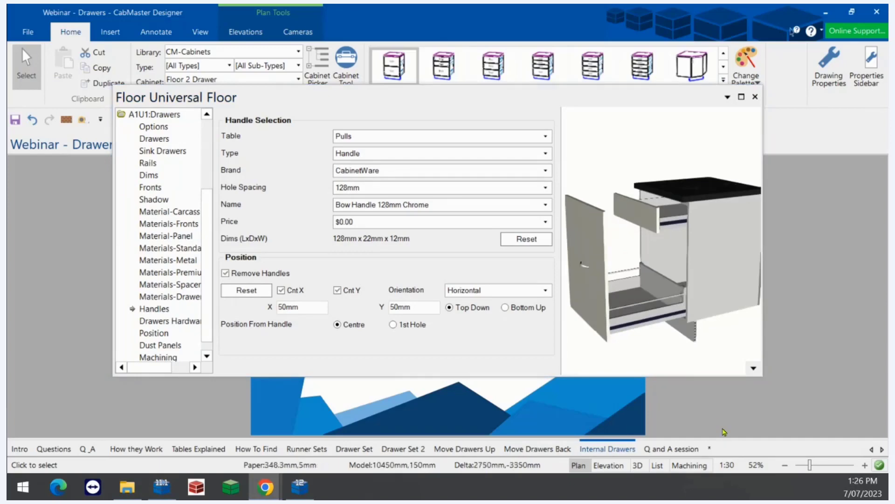
pyautogui.click(717, 422)
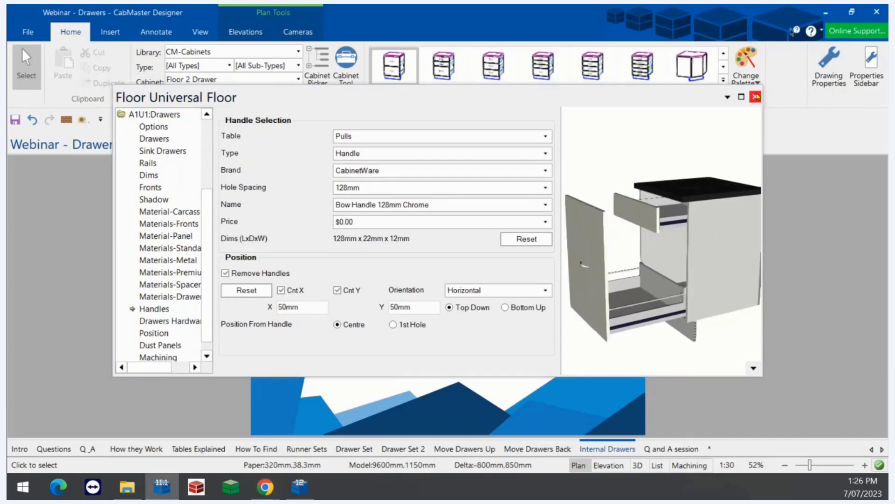
pyautogui.click(755, 97)
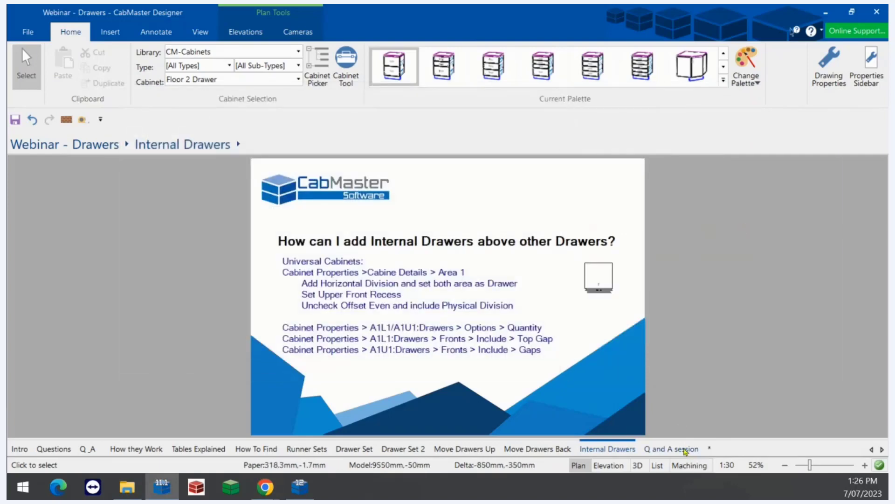
# Show the Q and A session page, and switch to the other CabMaster Designer window with the blank drawing.
pyautogui.click(686, 449)
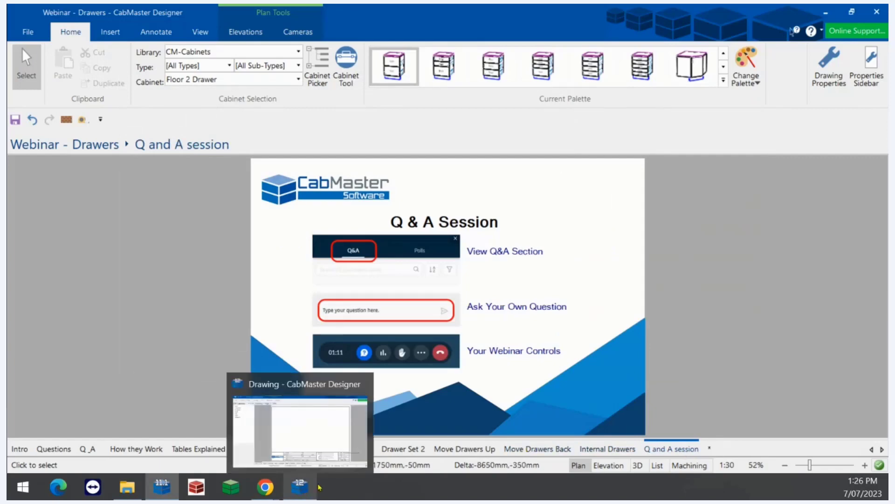
pyautogui.moveTo(301, 487)
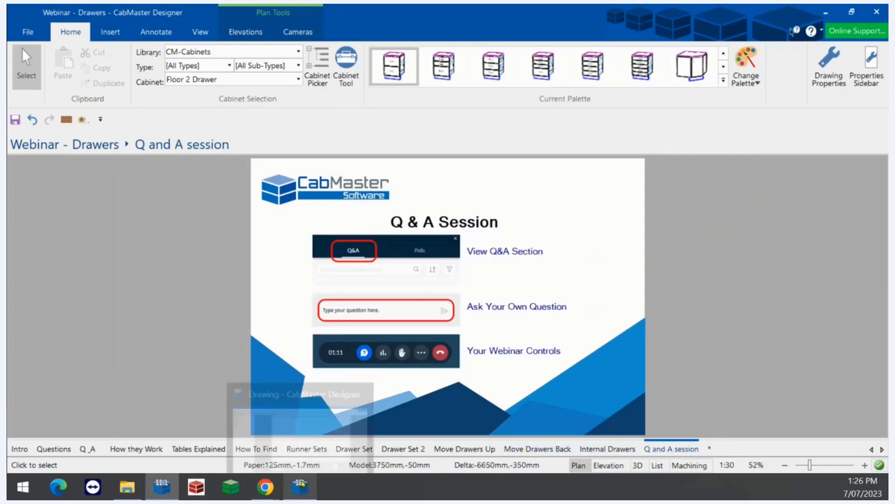
pyautogui.click(301, 487)
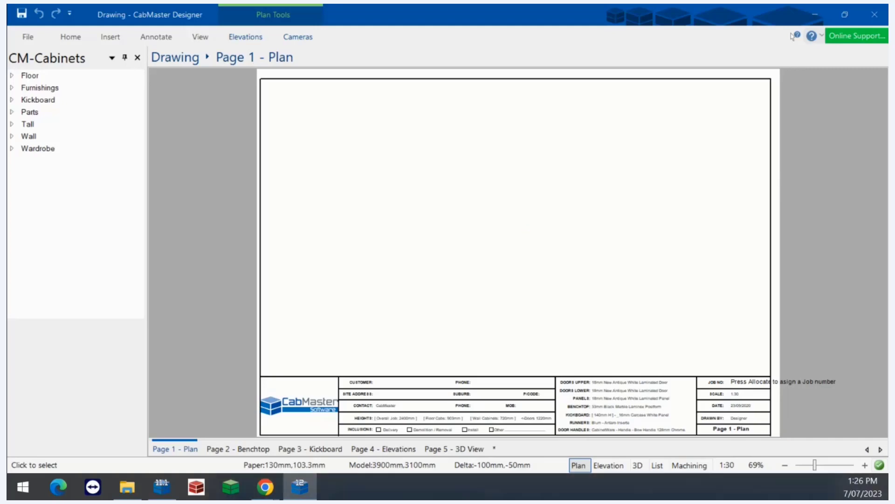
# Open the Runner Editor from the hardware managers in the drawing properties.
pyautogui.moveTo(756, 499)
pyautogui.mouseDown()
pyautogui.moveTo(564, 103)
pyautogui.moveTo(448, 41)
pyautogui.mouseUp()
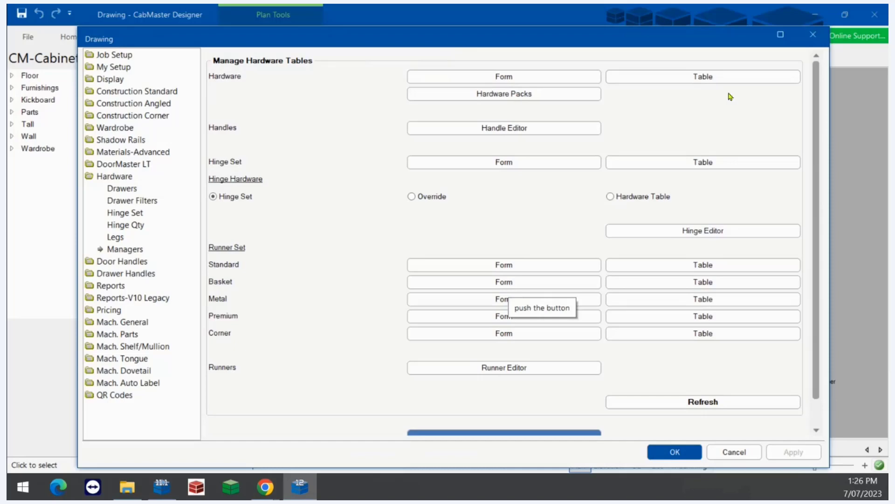
pyautogui.scroll(-1, 810, 140)
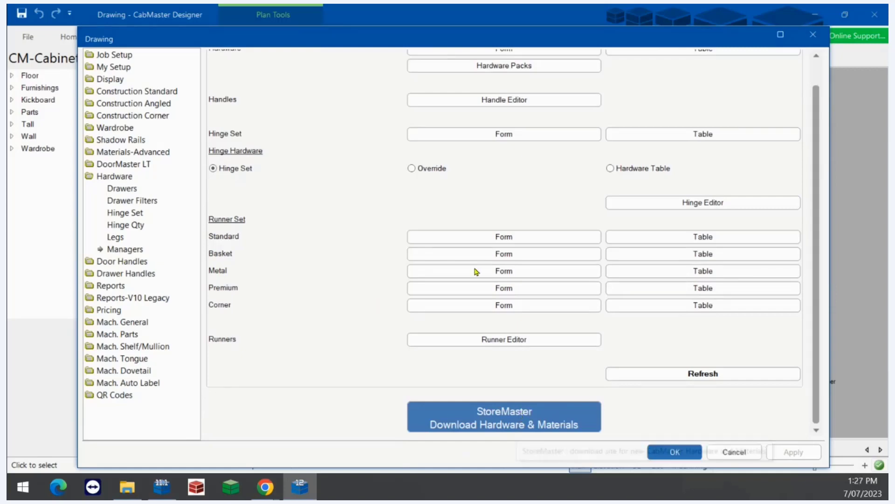
pyautogui.click(461, 342)
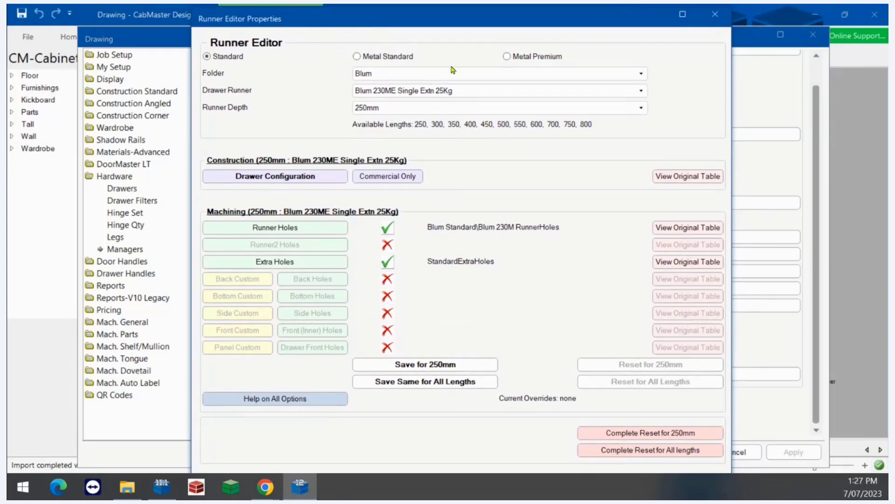
# Bring up the Metal Premium runner Blum Antaro N 30kg Inserta at 500mm depth and review its runner hole positions.
pyautogui.click(518, 56)
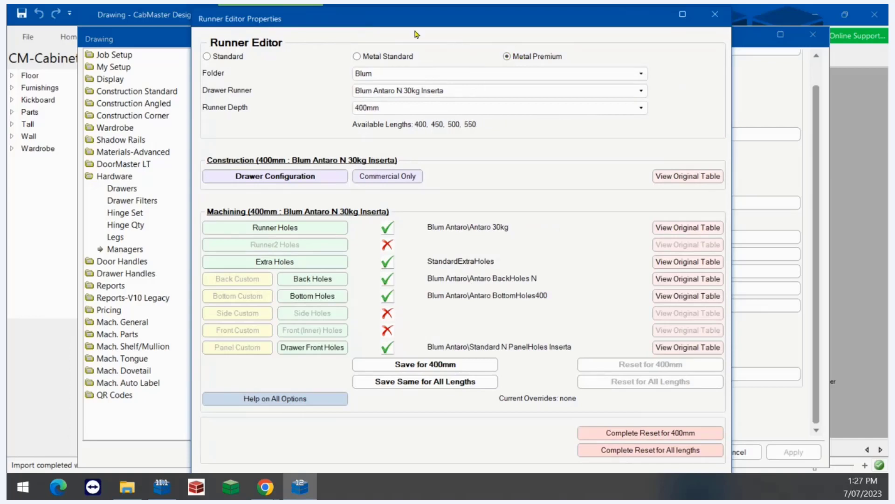
pyautogui.click(414, 108)
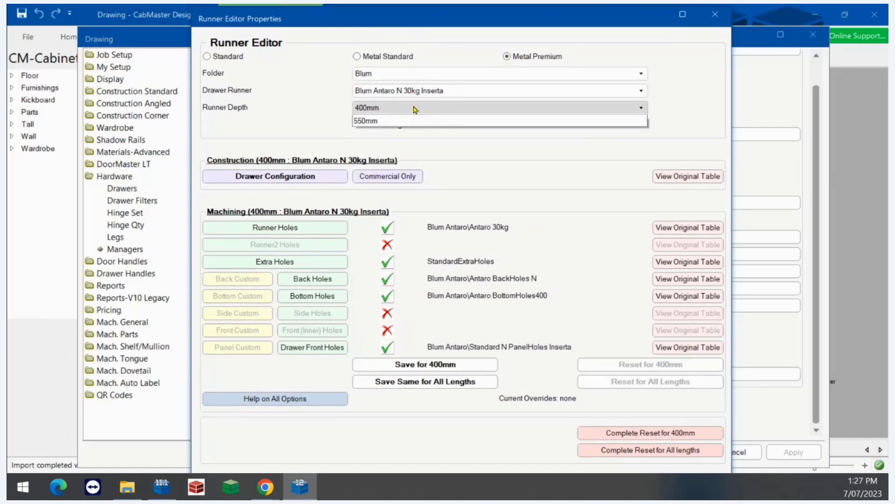
pyautogui.click(376, 137)
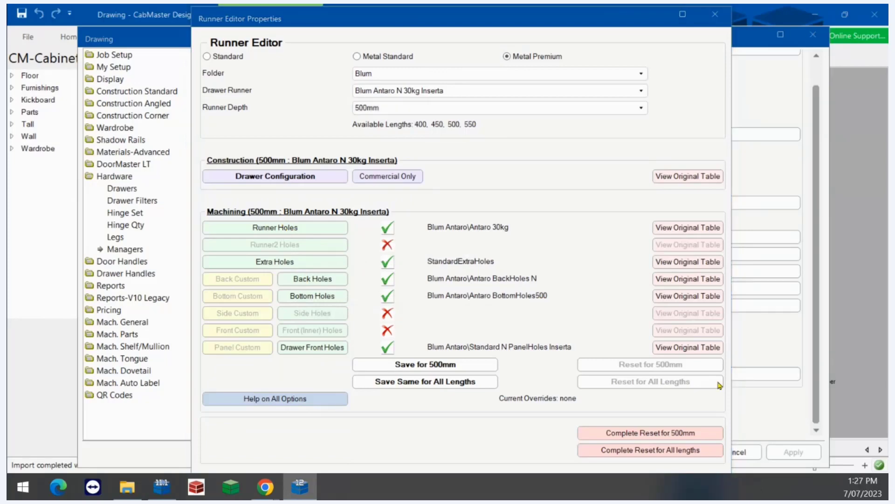
pyautogui.moveTo(746, 499); pyautogui.dragTo(407, 28)
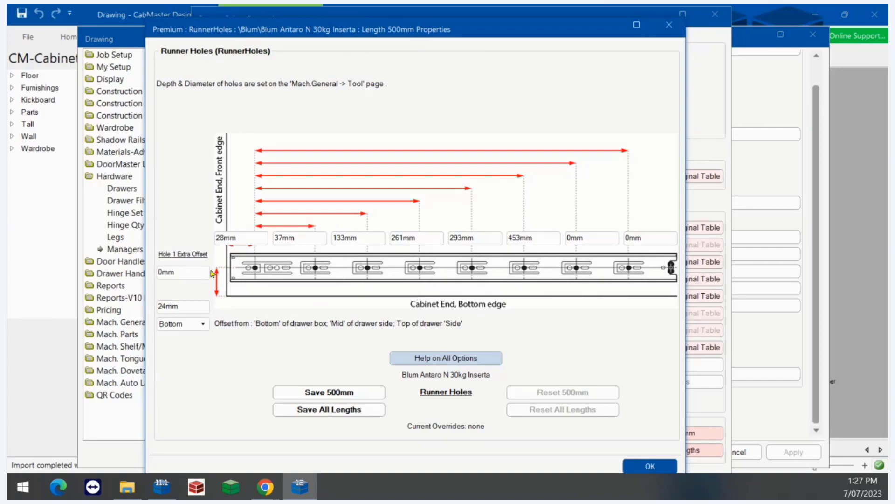
pyautogui.click(670, 25)
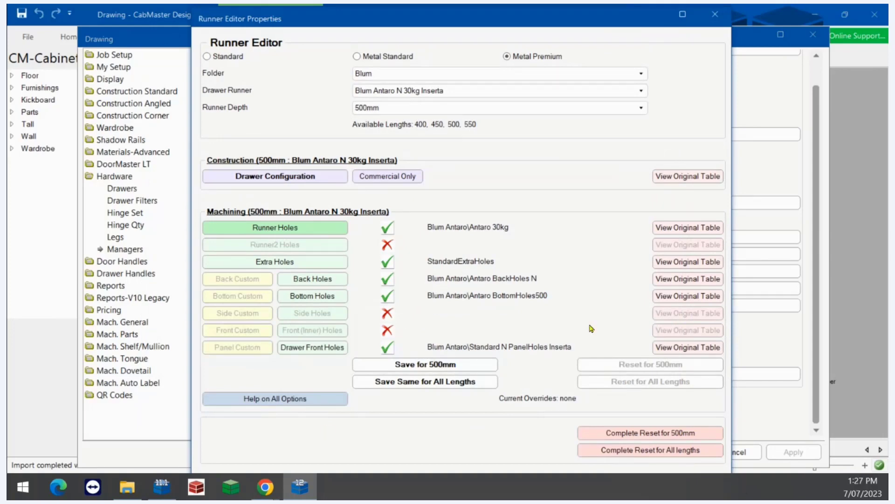
# Review the hole diameter in the runner's Bottom Holes settings, and close the Runner Editor and drawing properties without changes.
pyautogui.click(314, 294)
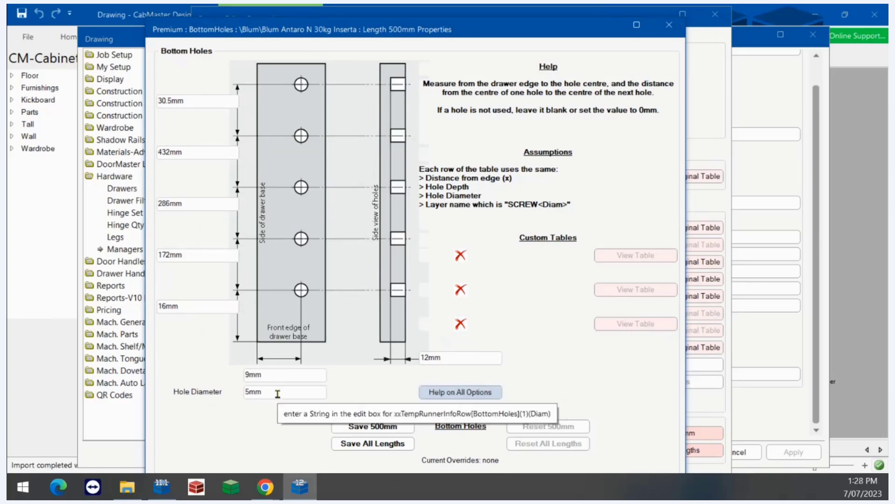
pyautogui.doubleClick(253, 391)
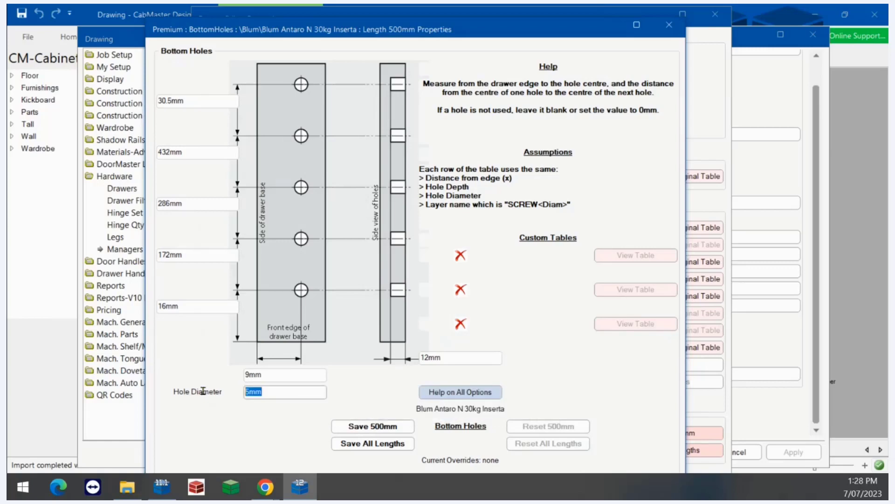
pyautogui.click(669, 25)
pyautogui.click(711, 18)
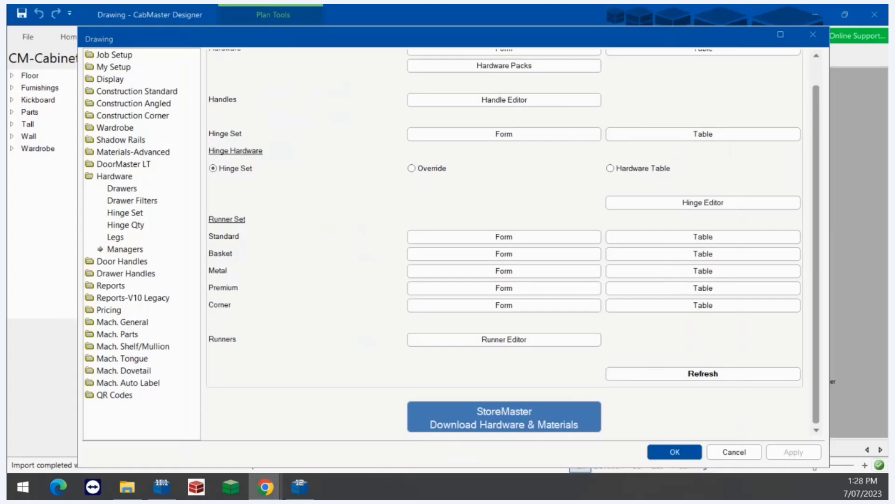
pyautogui.click(821, 40)
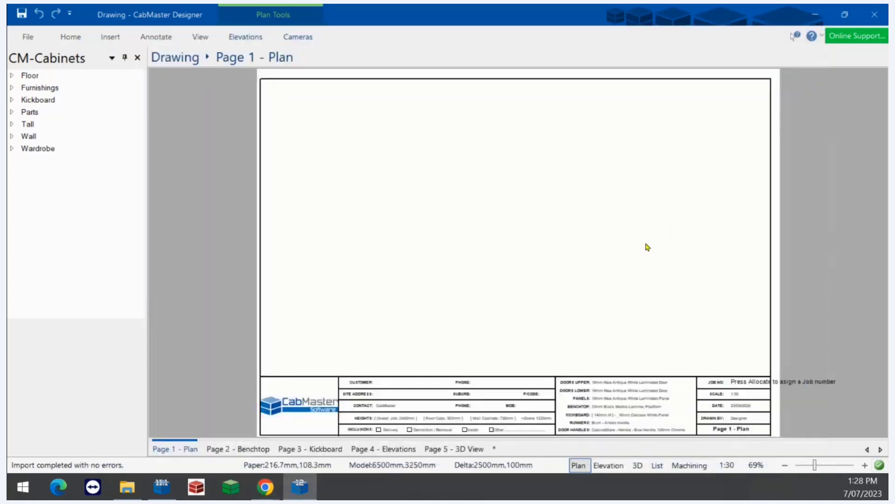
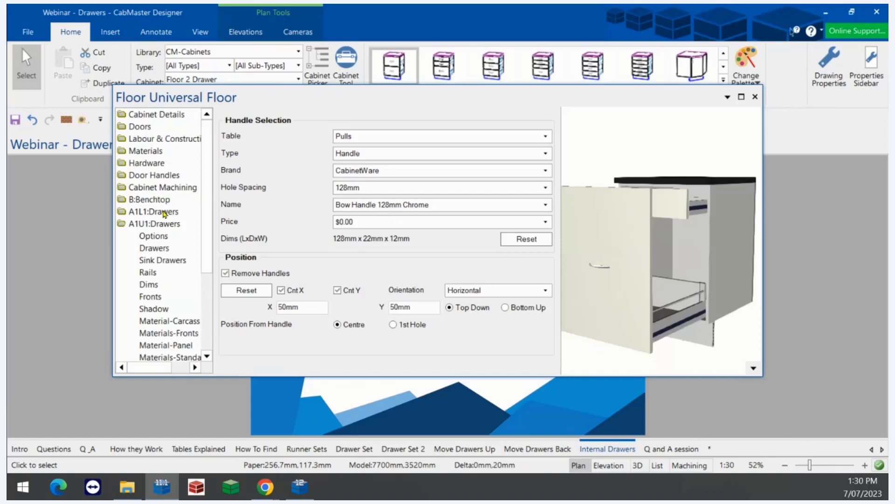
# Review the handle settings of A1L1:Drawers in the Floor Universal cabinet's properties.
pyautogui.click(164, 213)
pyautogui.scroll(2, 212, 208)
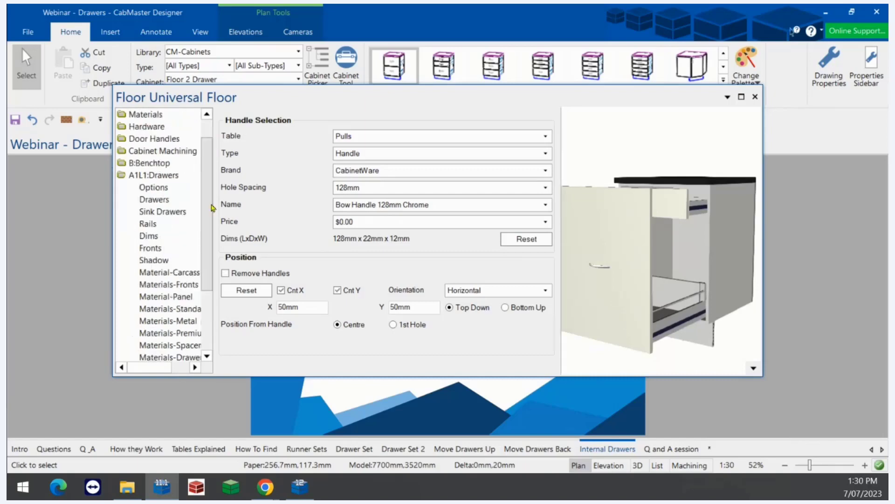
pyautogui.scroll(1, 212, 208)
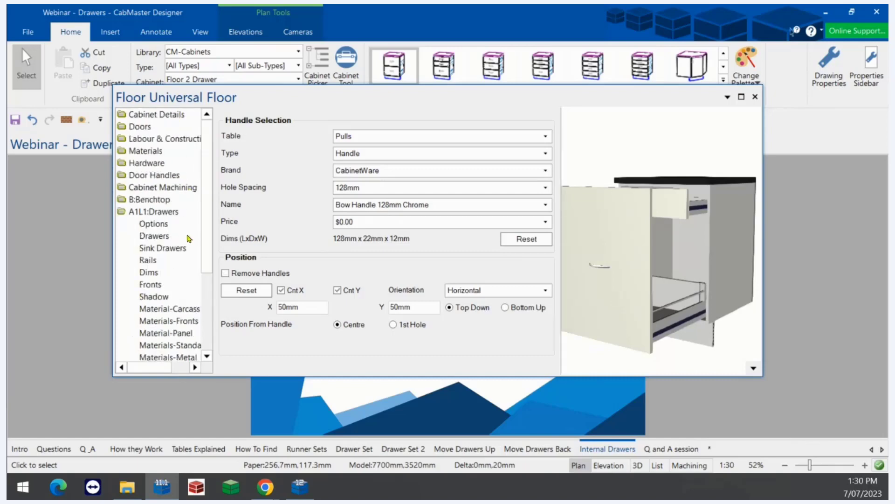
pyautogui.scroll(-3, 214, 236)
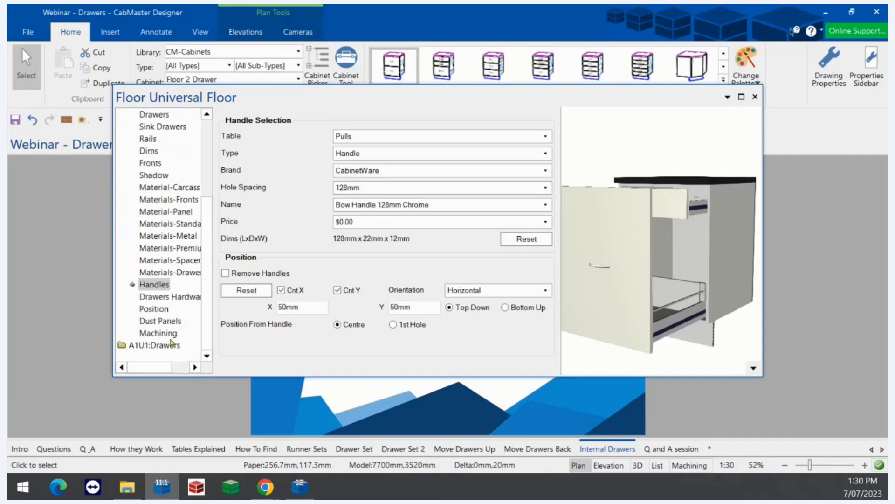
# Review the options of A1U1:Drawers and its front gap settings, including the Between gap.
pyautogui.click(174, 345)
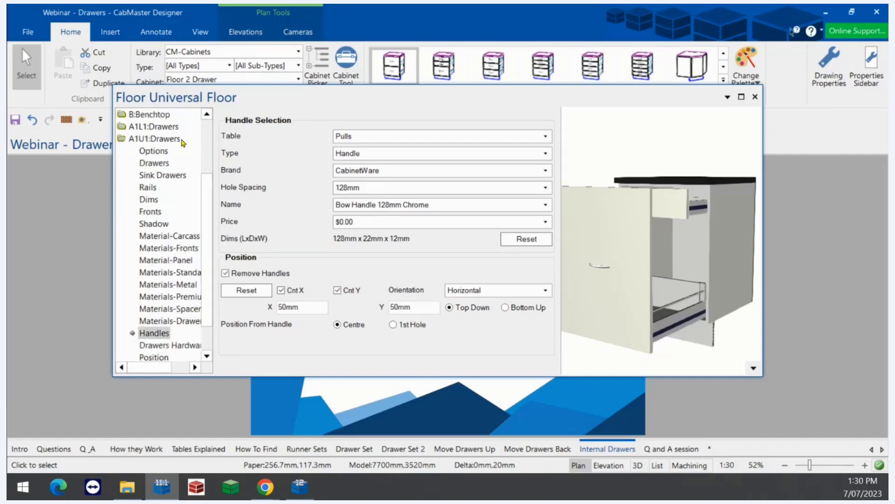
pyautogui.click(154, 151)
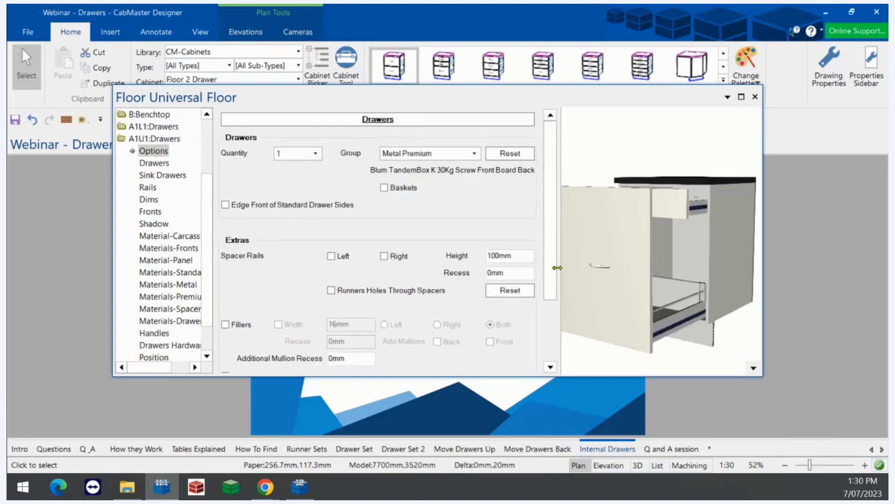
pyautogui.moveTo(555, 270); pyautogui.dragTo(285, 229)
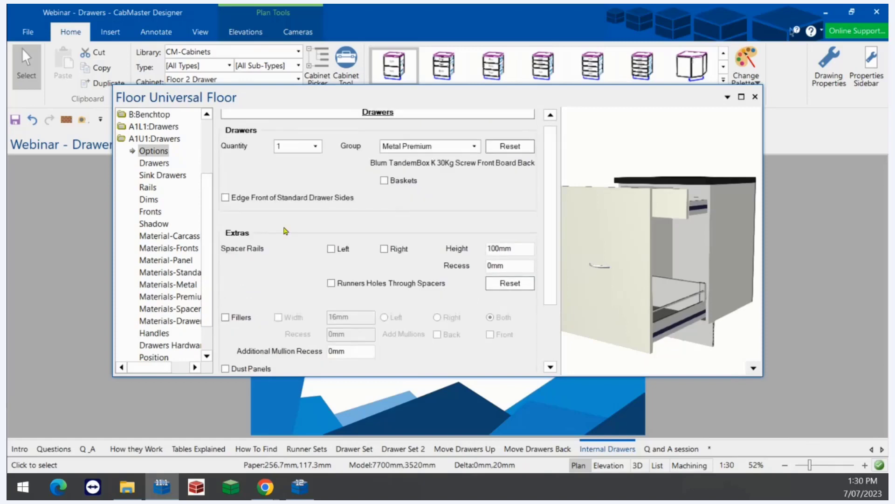
pyautogui.click(149, 212)
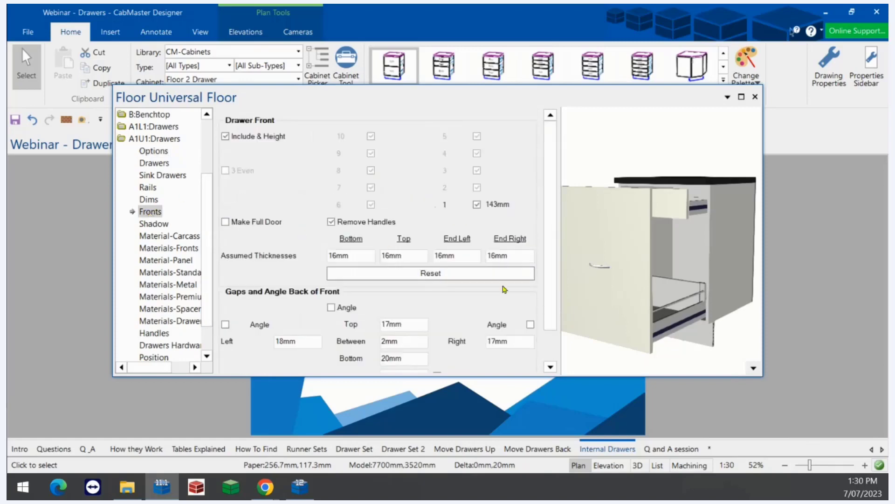
pyautogui.scroll(-1, 523, 340)
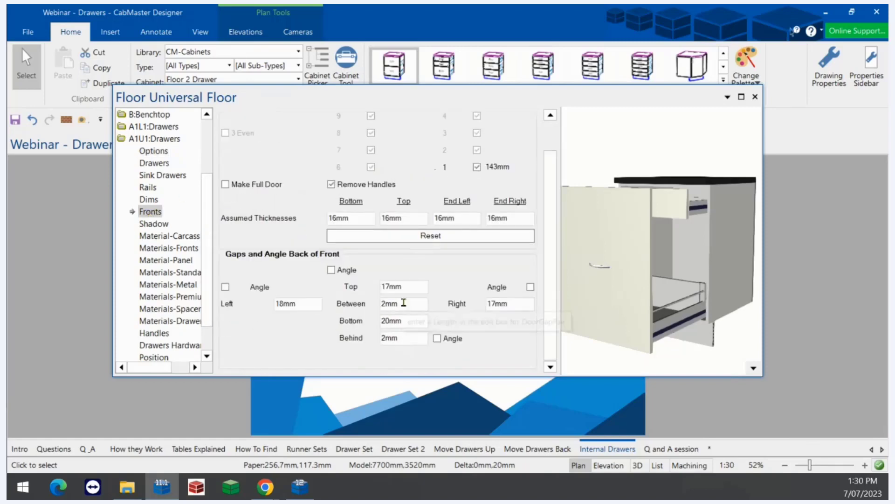
pyautogui.doubleClick(401, 304)
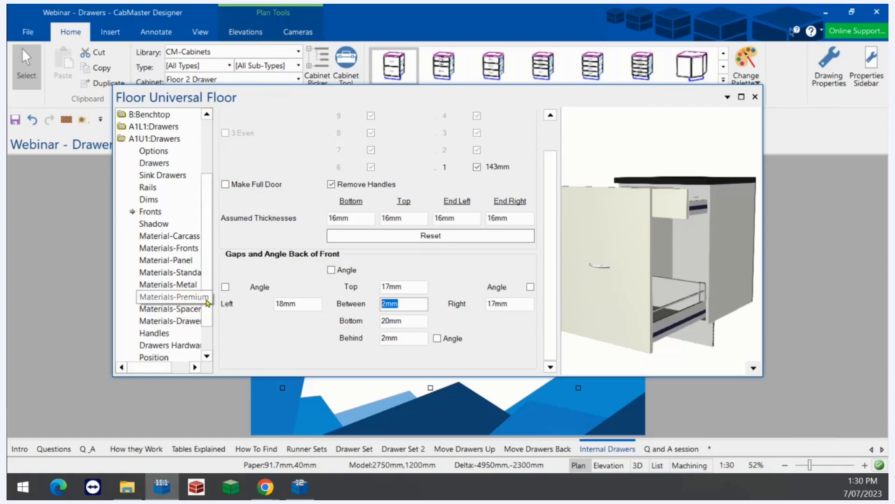
# Examine the horizontal divider choices for Area 1 without changing them, and open the options of A1U1:Drawers.
pyautogui.scroll(3, 178, 210)
pyautogui.click(176, 120)
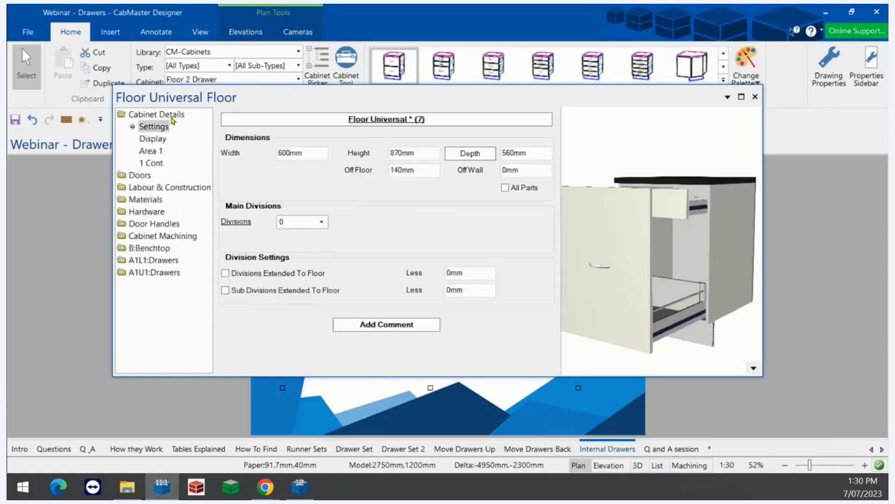
pyautogui.click(148, 152)
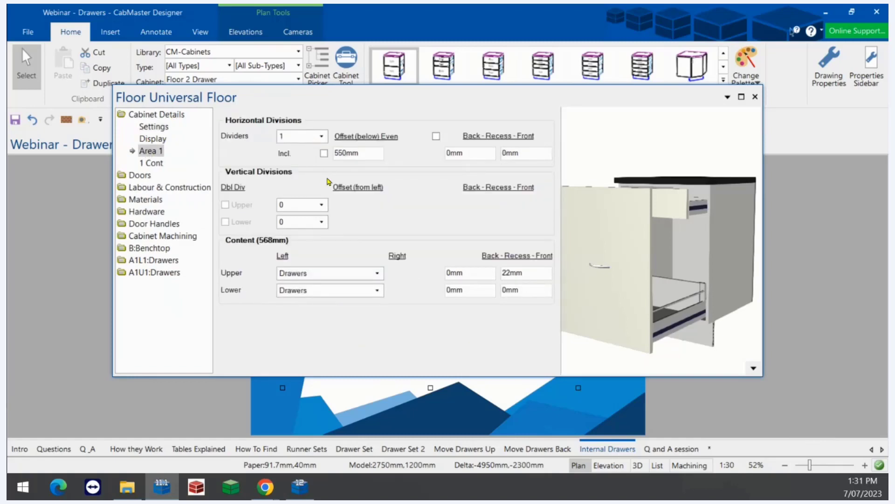
pyautogui.click(322, 141)
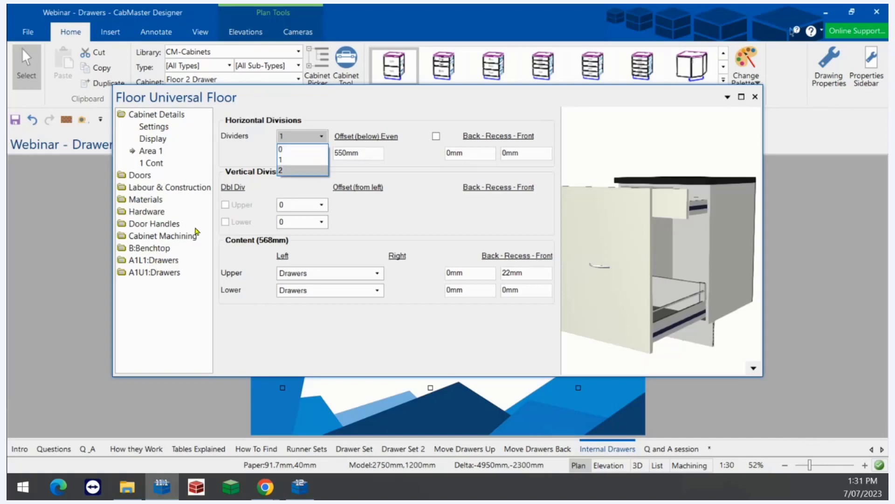
pyautogui.click(156, 275)
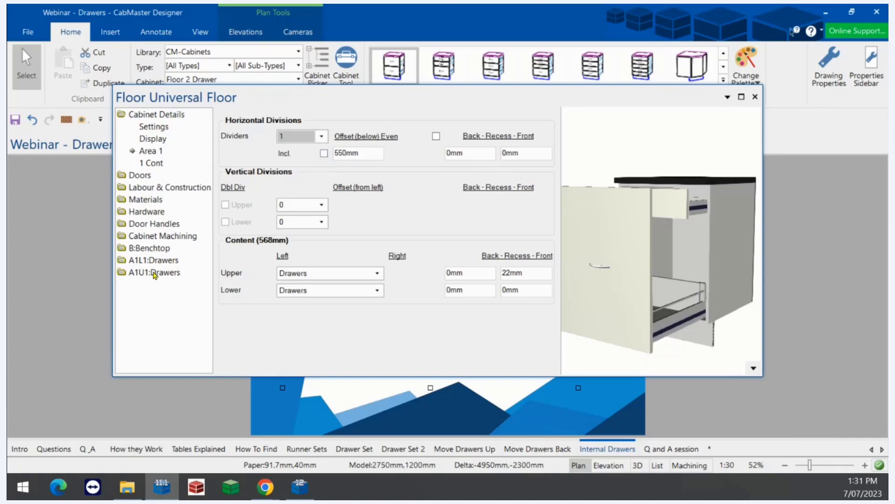
pyautogui.click(155, 272)
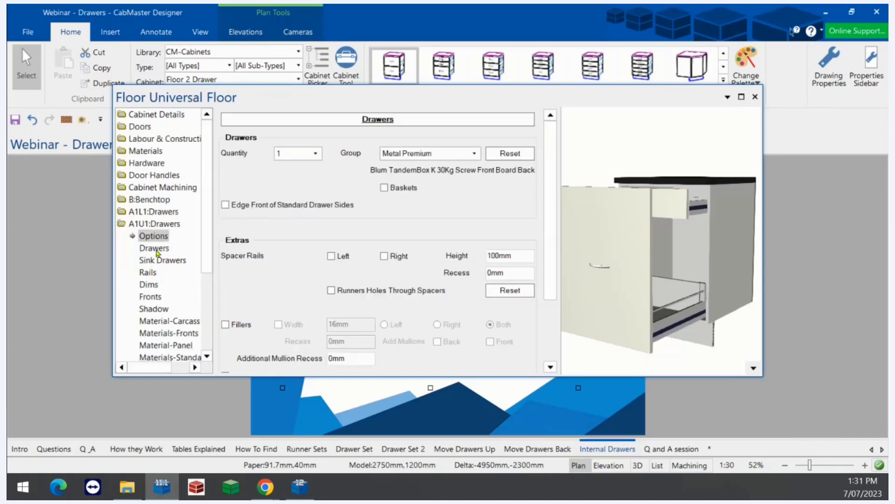
# Review the drawer runner selection and the front heights and gaps of A1U1:Drawers.
pyautogui.click(155, 250)
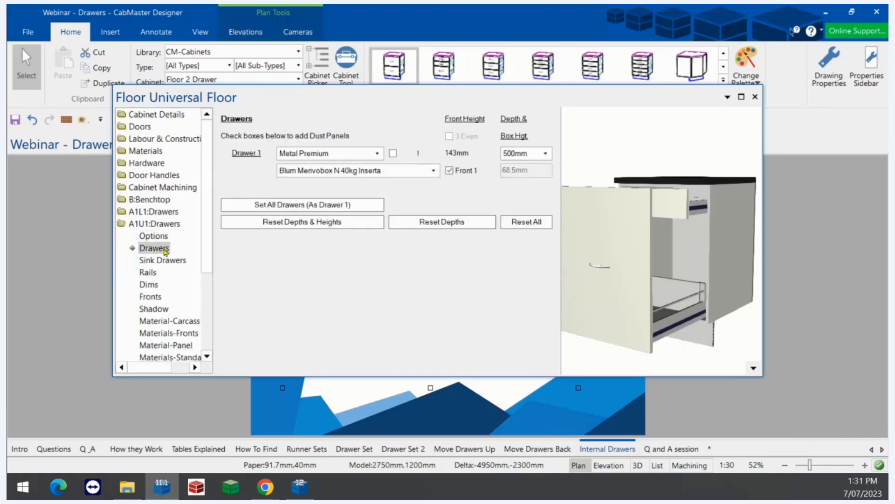
pyautogui.click(150, 297)
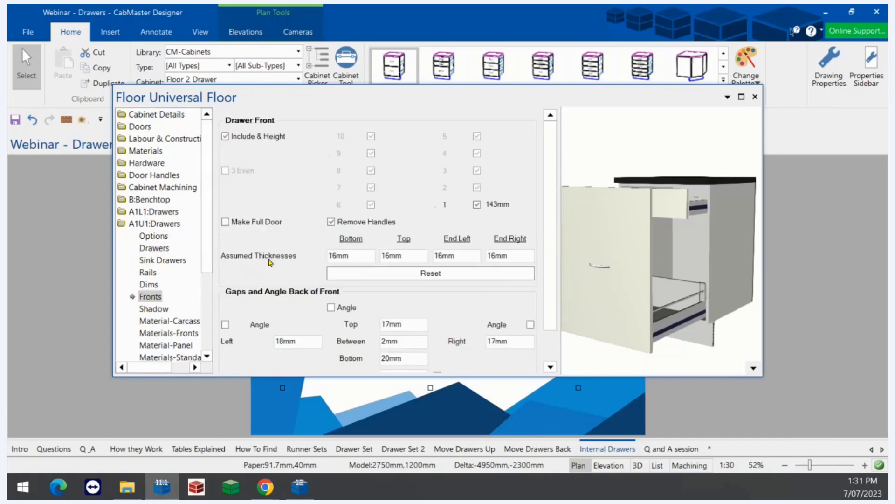
pyautogui.moveTo(551, 297); pyautogui.dragTo(548, 331)
pyautogui.scroll(2, 244, 270)
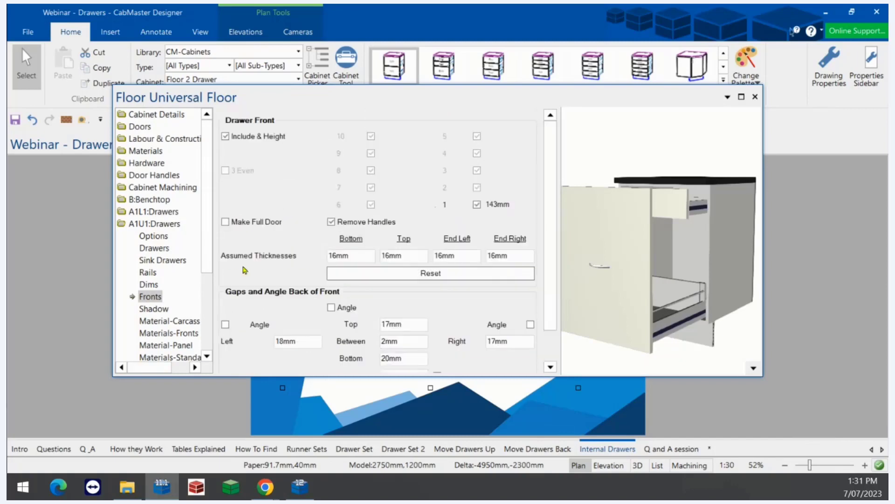
# Set the drawer quantity of A1U1:Drawers to 2.
pyautogui.click(149, 234)
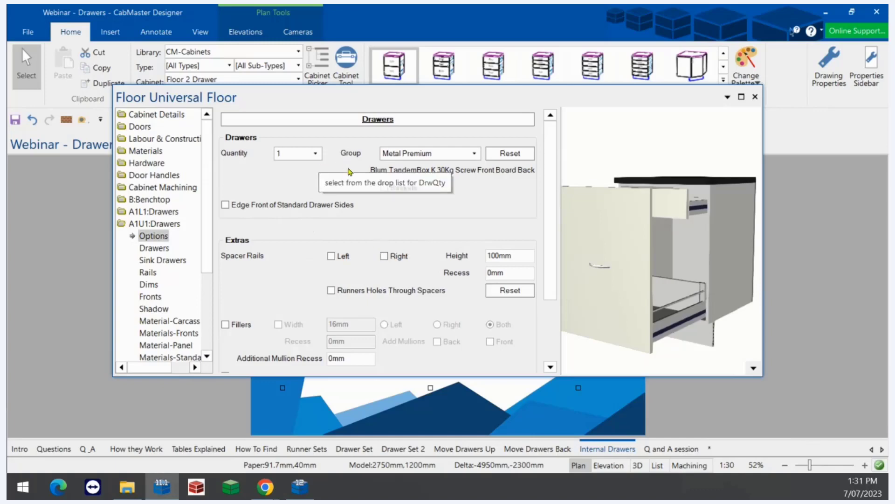
pyautogui.click(315, 154)
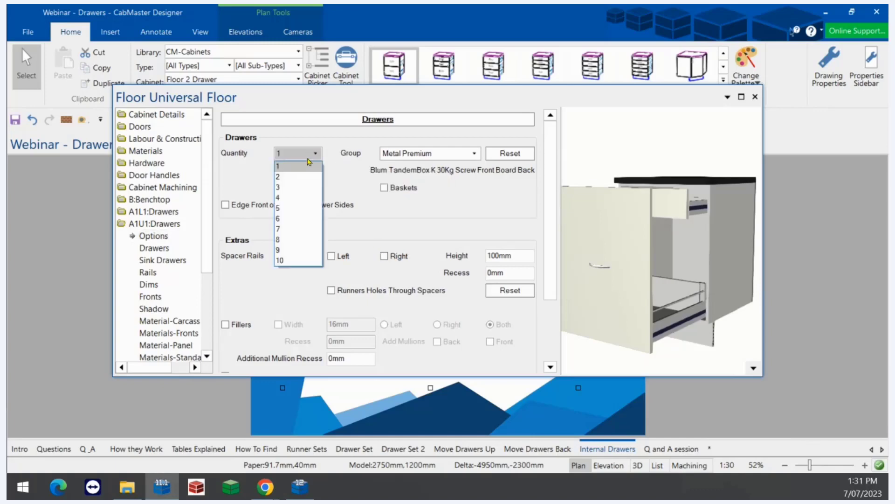
pyautogui.click(304, 175)
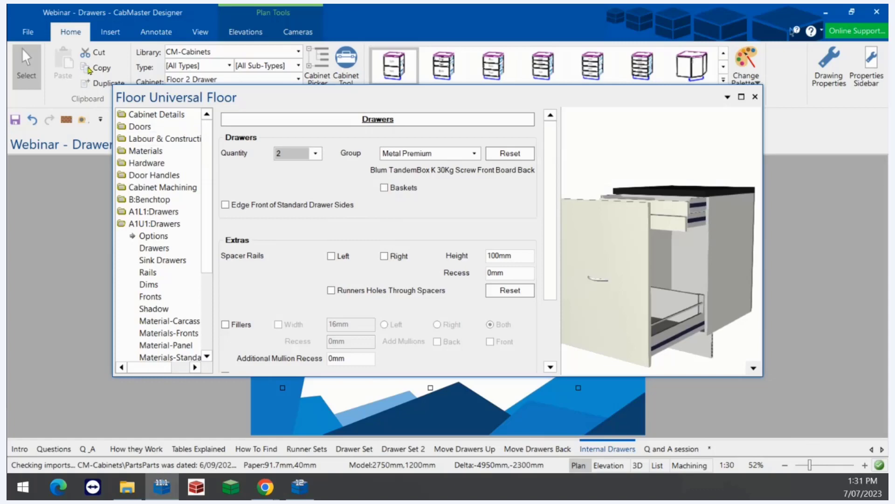
# Set the horizontal divider's offset below in Area 1 of the cabinet details to 300 mm.
pyautogui.click(153, 117)
pyautogui.click(153, 124)
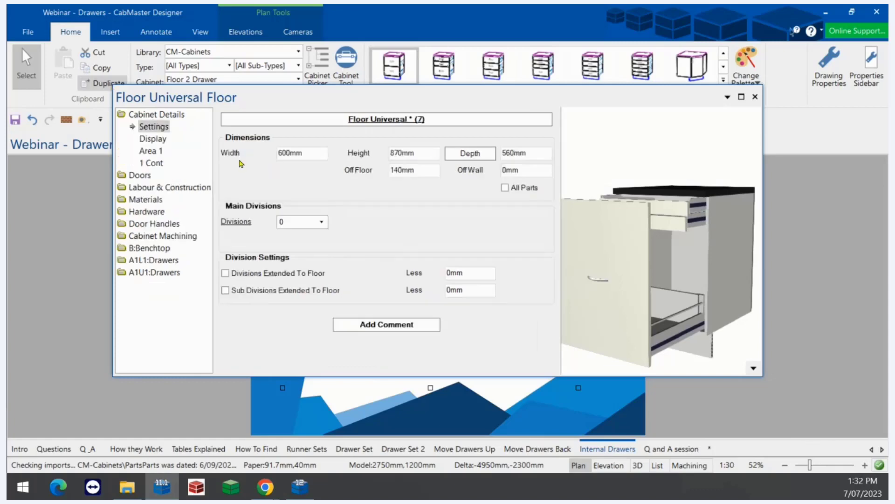
pyautogui.click(157, 151)
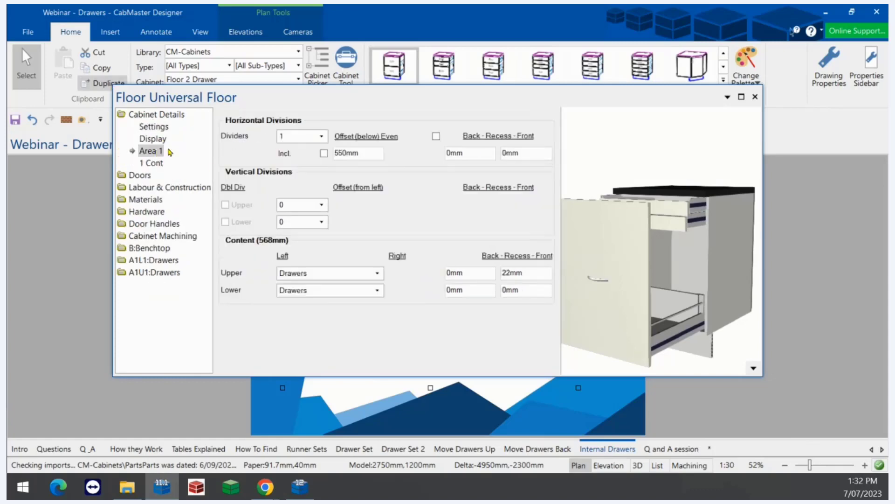
pyautogui.doubleClick(363, 149)
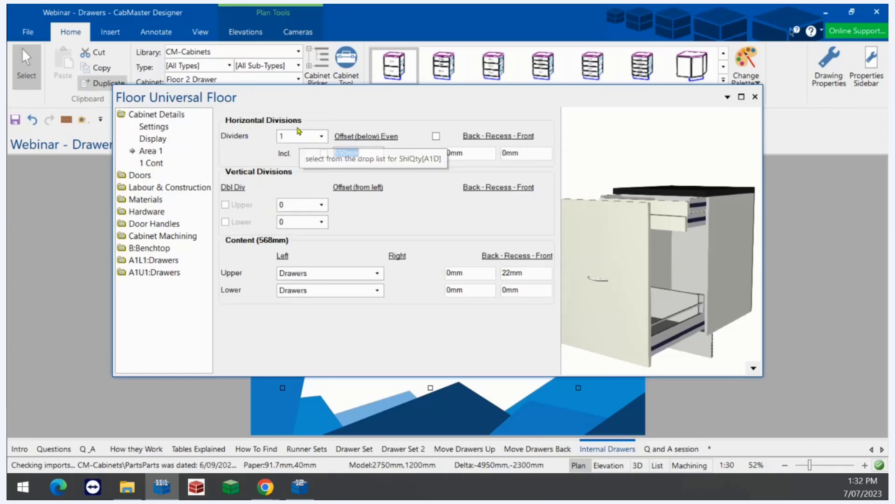
pyautogui.write('300')
pyautogui.press('Tab')
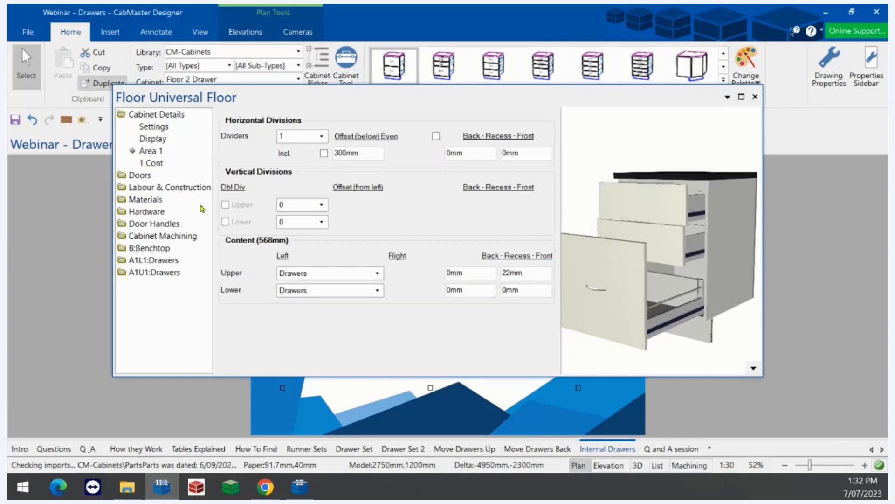
# Set the drawer quantity of A1U1:Drawers to 3.
pyautogui.click(176, 260)
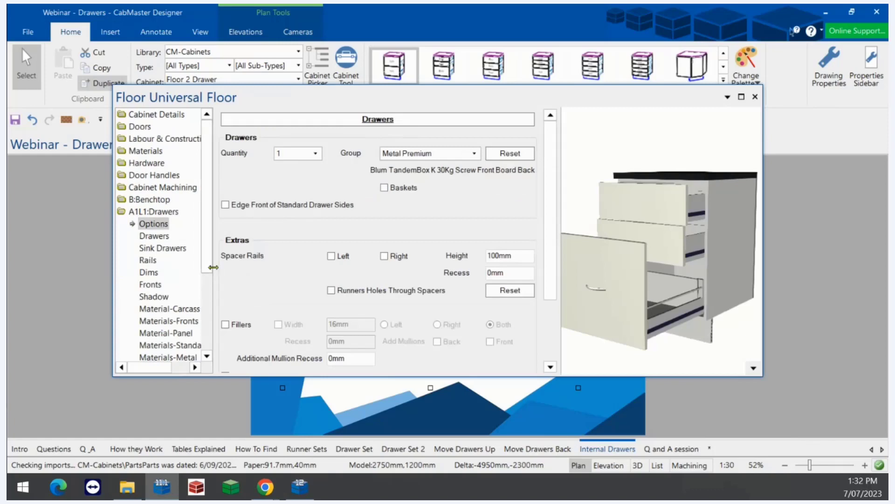
pyautogui.moveTo(209, 270); pyautogui.dragTo(208, 356)
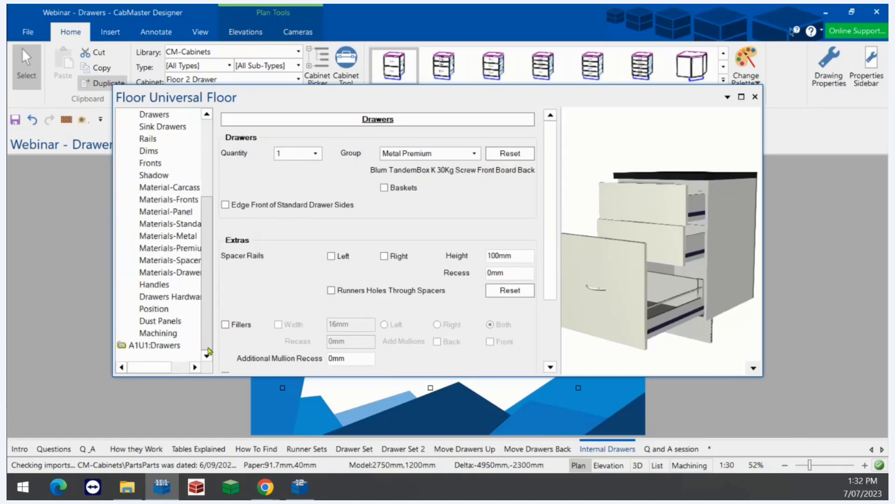
pyautogui.click(166, 345)
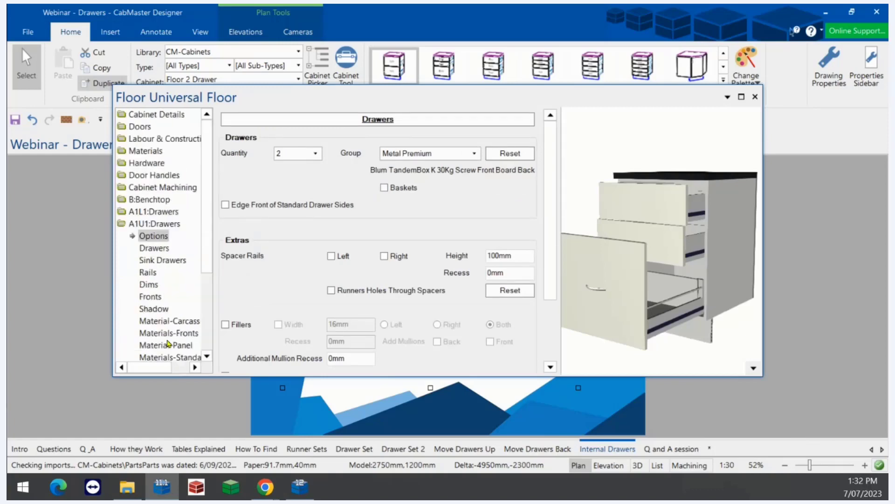
pyautogui.click(310, 154)
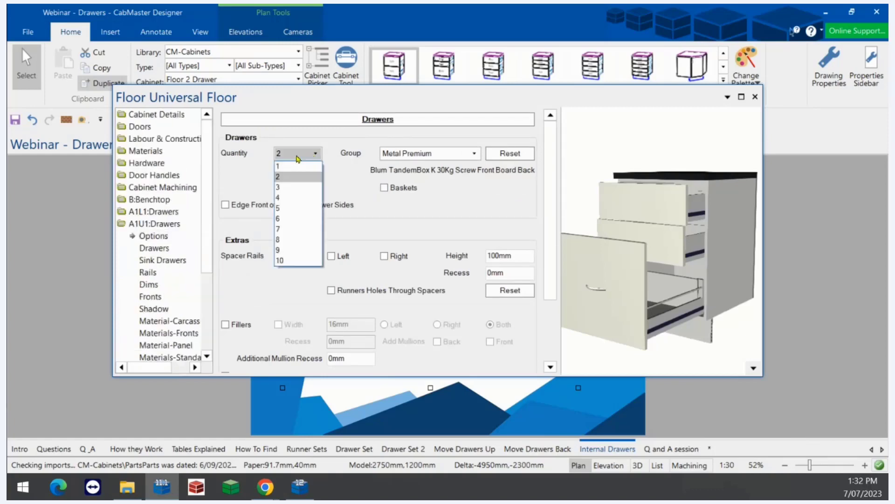
pyautogui.click(288, 187)
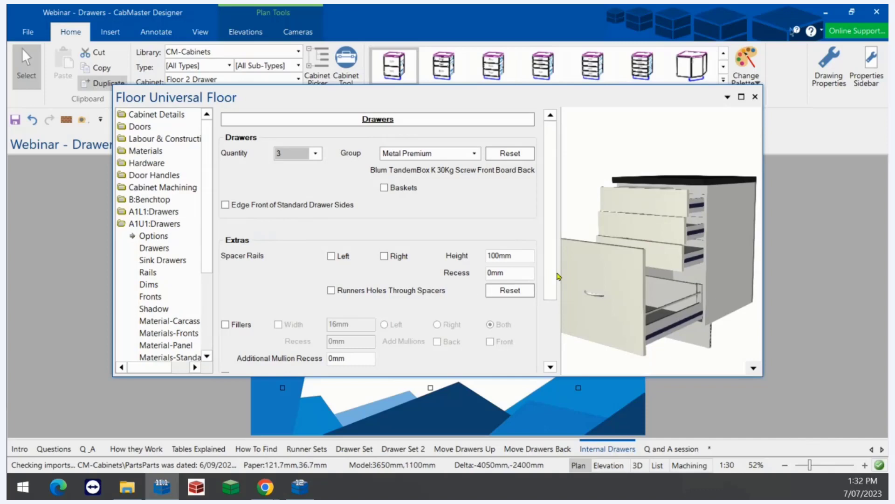
# Set the Between gap of the A1U1:Drawers fronts to 30 mm.
pyautogui.scroll(-3, 558, 275)
pyautogui.scroll(3, 513, 216)
pyautogui.click(150, 297)
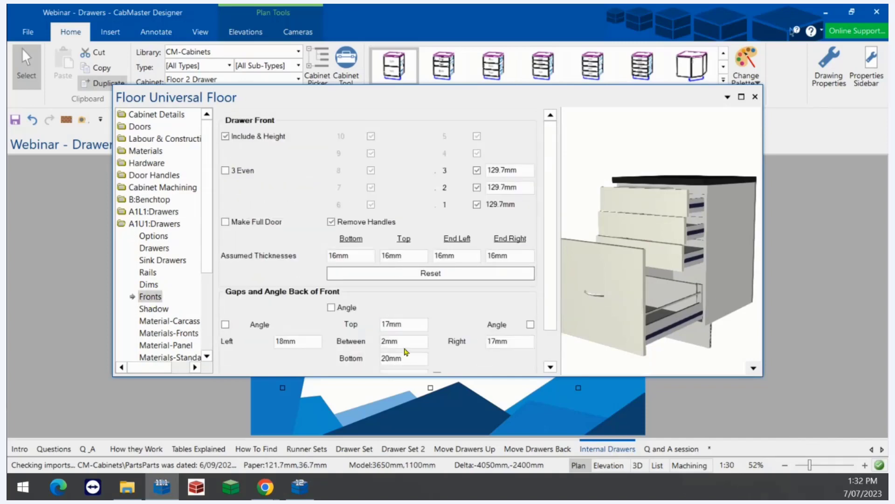
pyautogui.scroll(-3, 536, 317)
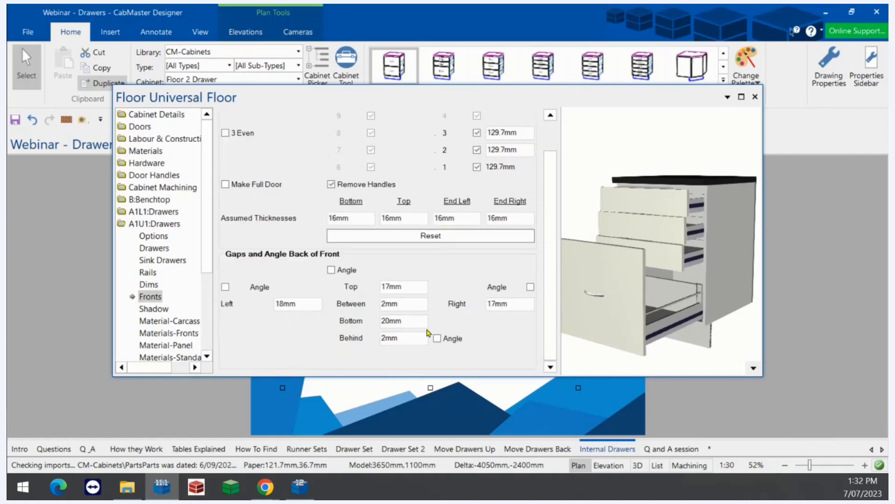
pyautogui.doubleClick(405, 302)
pyautogui.write('30')
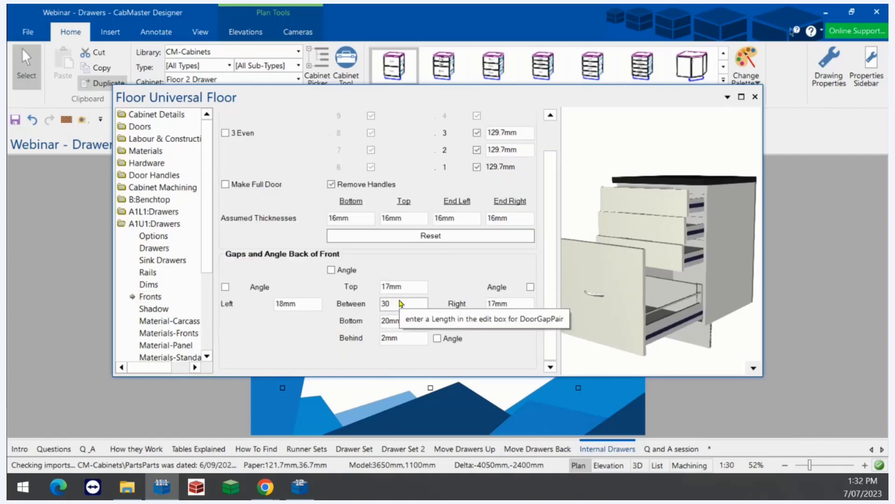
pyautogui.press('Tab')
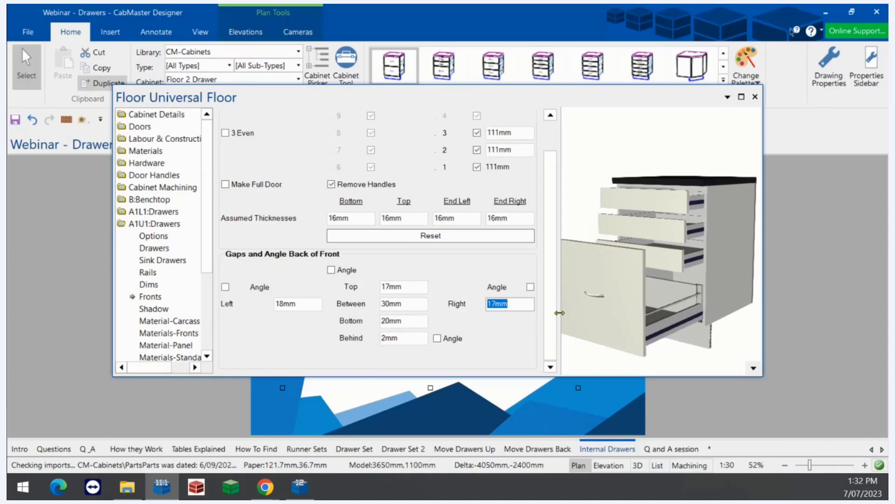
pyautogui.scroll(1, 555, 317)
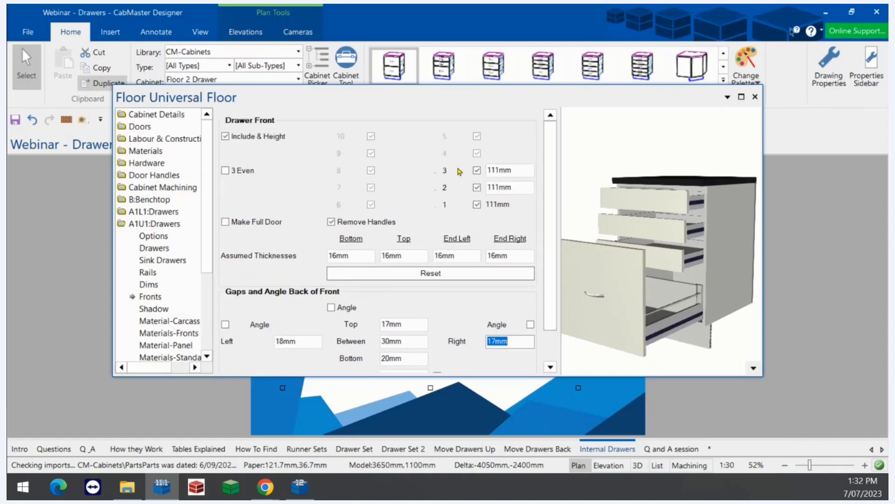
# Set Area 1 to two horizontal dividers and choose Drawers as the middle section's content.
pyautogui.click(166, 115)
pyautogui.click(152, 152)
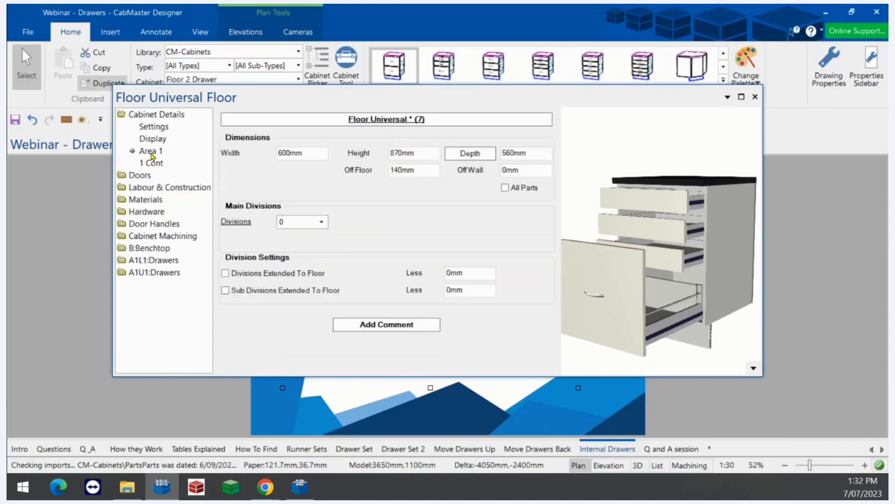
pyautogui.click(321, 137)
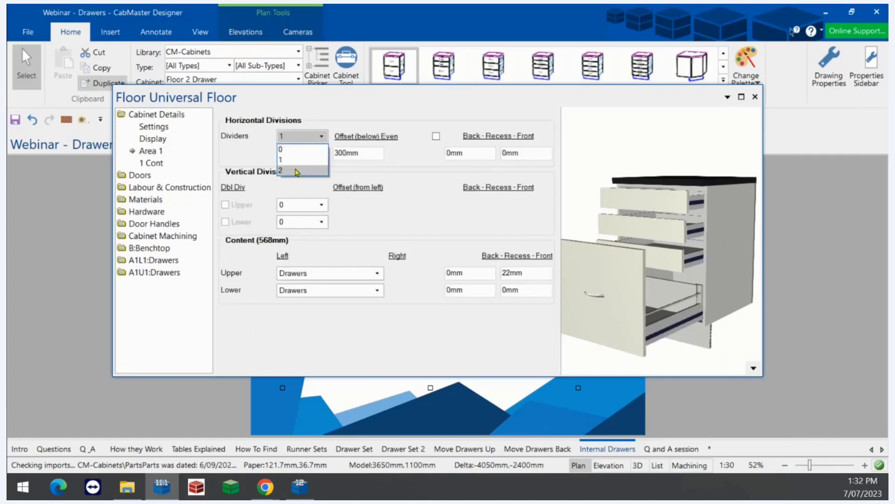
pyautogui.click(296, 174)
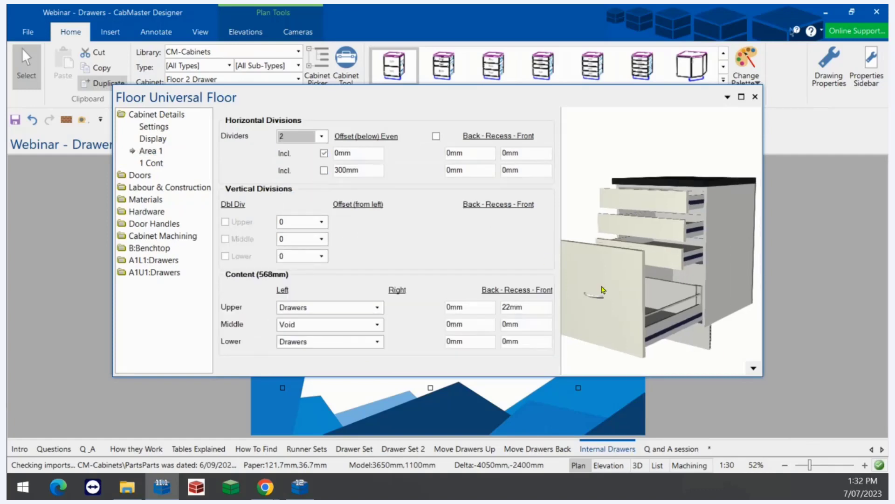
pyautogui.click(378, 325)
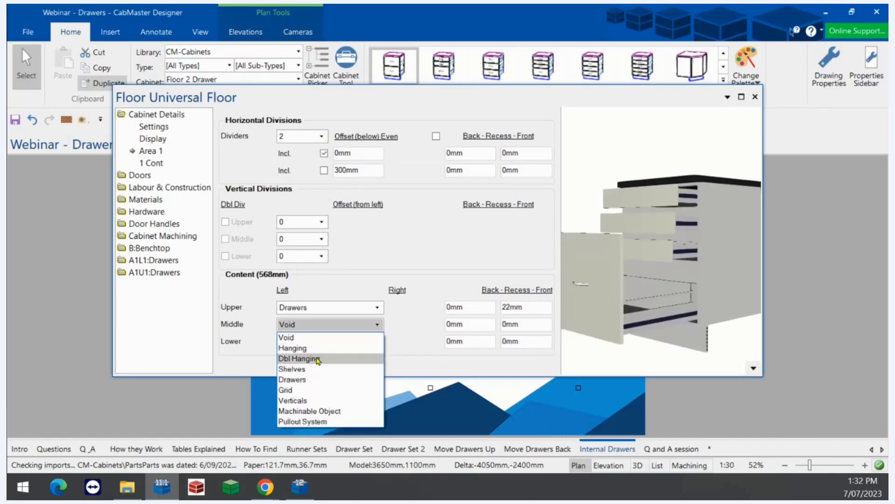
pyautogui.click(309, 380)
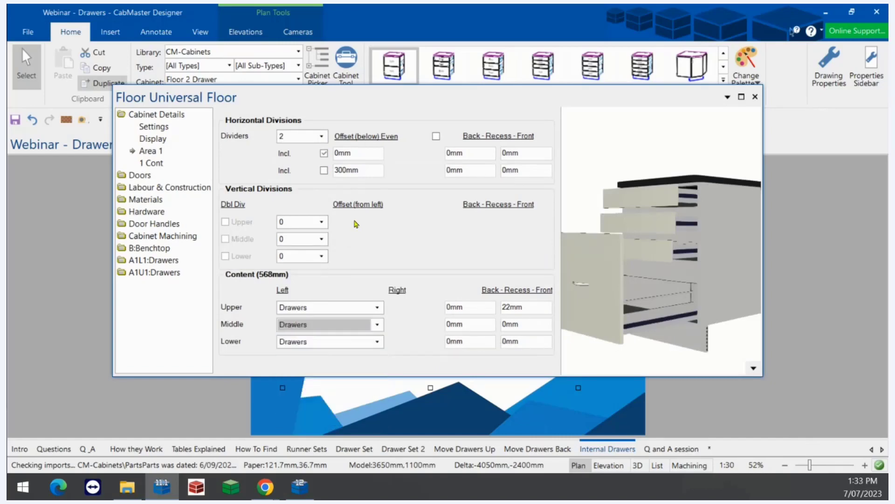
# Exclude the first horizontal divider of Area 1 and set its offset below to 180 mm.
pyautogui.click(363, 155)
pyautogui.click(324, 154)
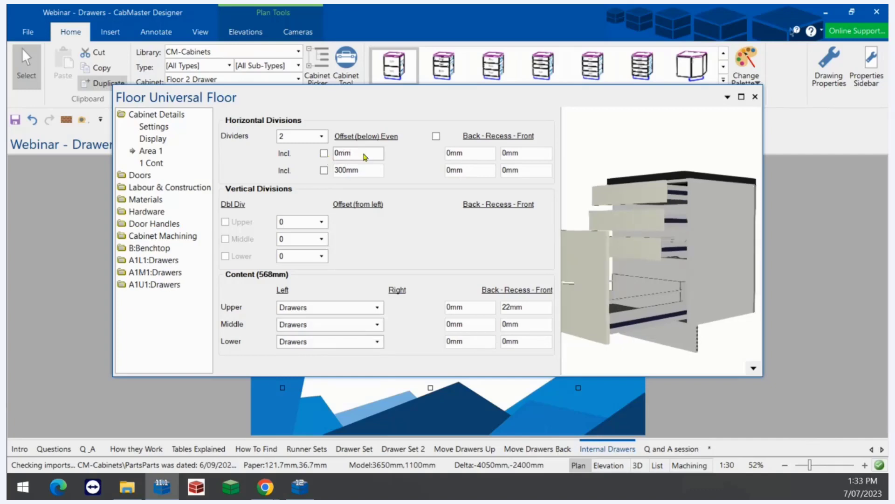
pyautogui.doubleClick(343, 153)
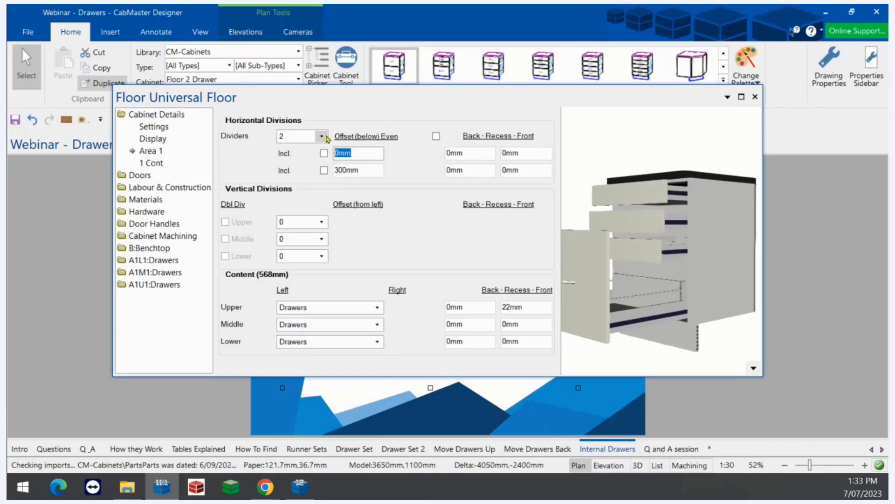
pyautogui.write('100')
pyautogui.press('Tab')
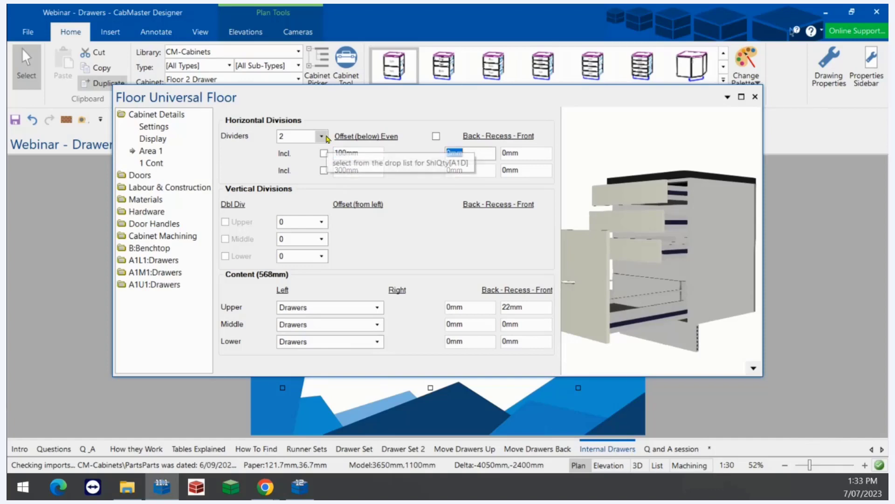
pyautogui.moveTo(370, 151); pyautogui.dragTo(309, 134)
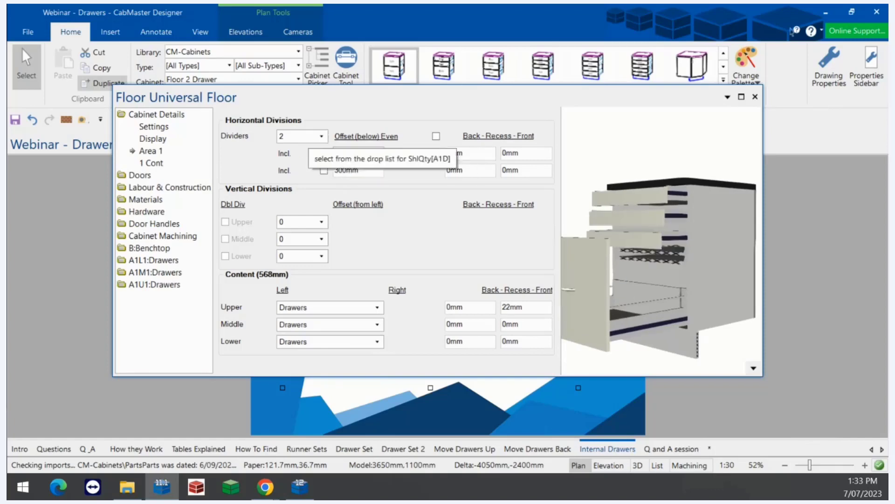
pyautogui.press('Tab')
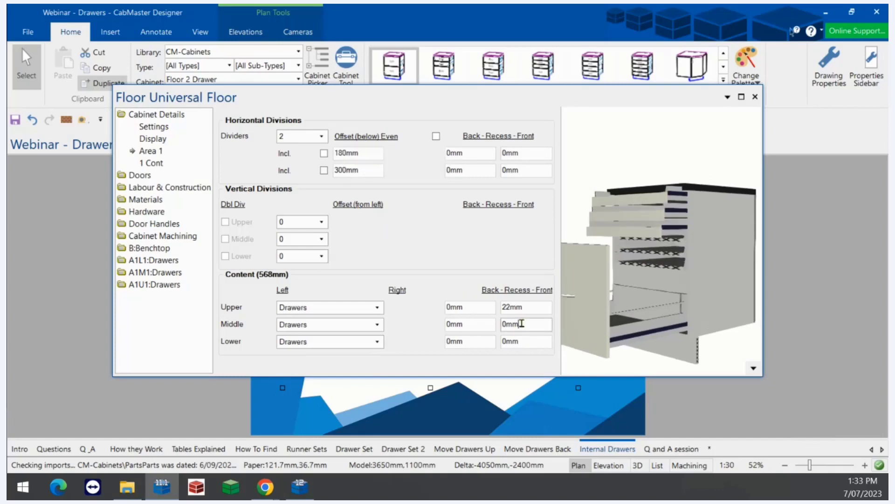
# Set the front recess of Area 1's middle drawers to 22 mm.
pyautogui.moveTo(524, 325); pyautogui.dragTo(461, 315)
pyautogui.write('22')
pyautogui.press('Tab')
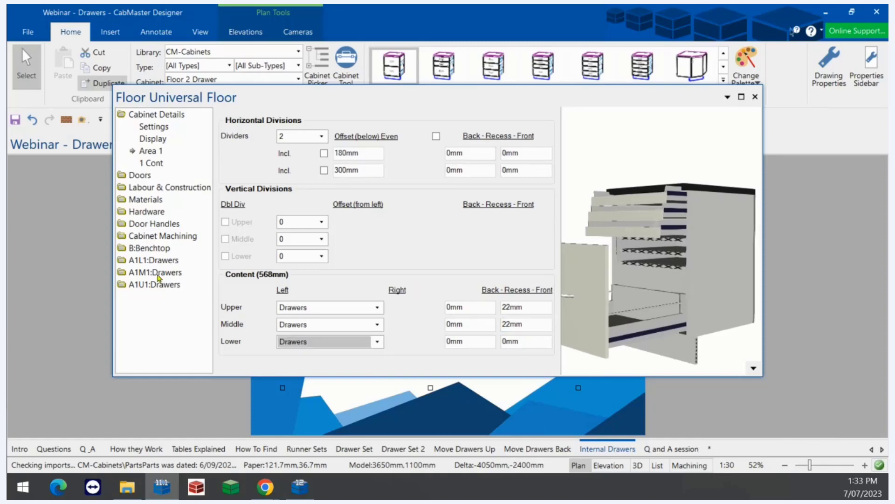
# Set the drawer quantity of A1M1:Drawers to 1 and open the A1U1:Drawers settings.
pyautogui.click(158, 275)
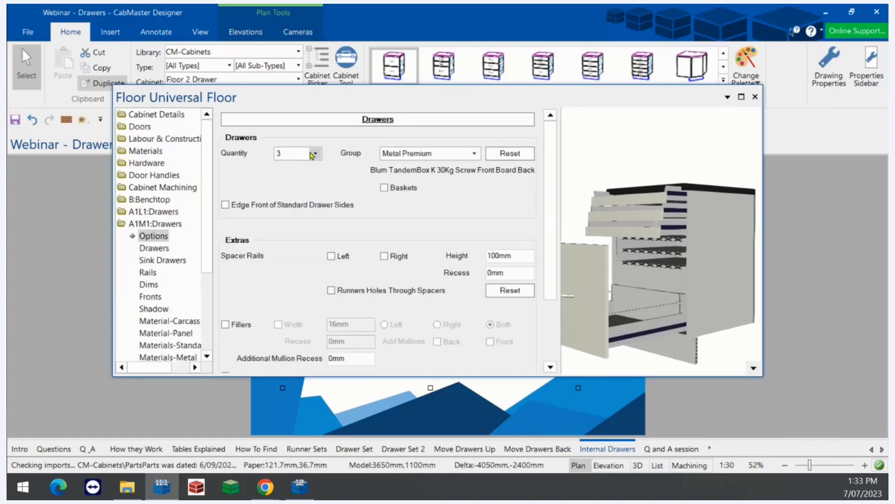
pyautogui.click(313, 154)
pyautogui.click(290, 169)
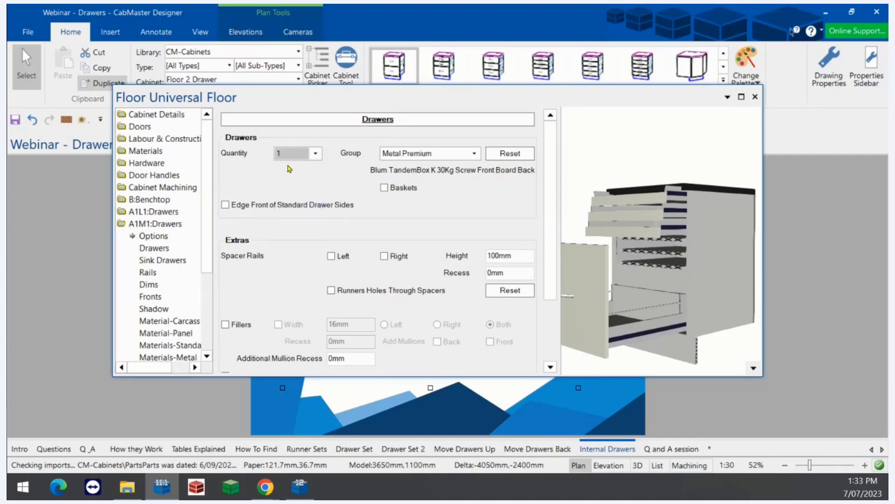
pyautogui.scroll(-3, 207, 226)
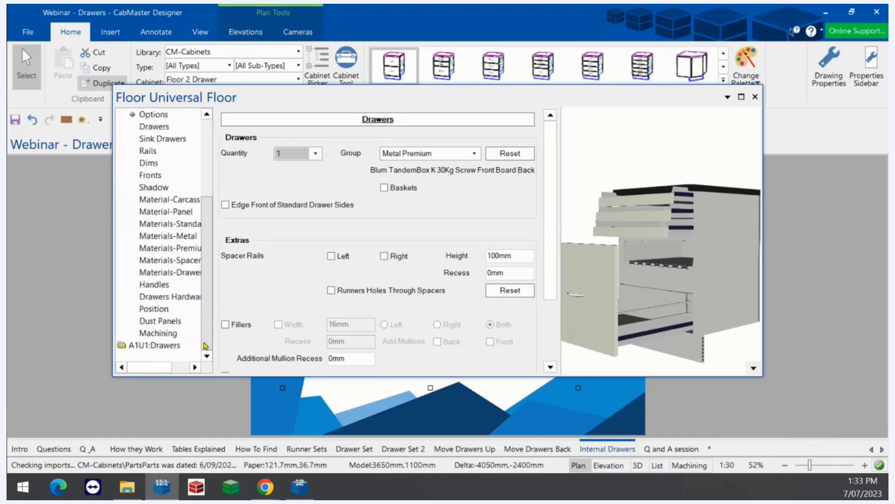
pyautogui.click(156, 345)
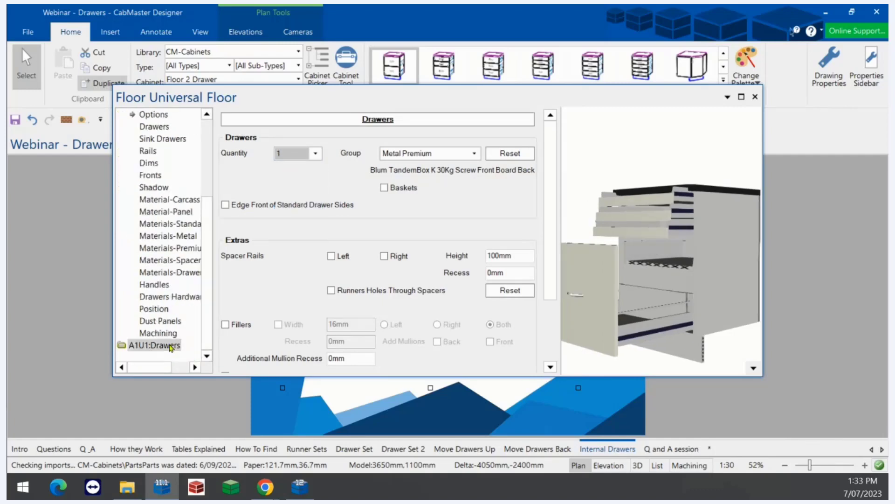
# Set the drawer quantity of A1U1:Drawers to 2.
pyautogui.click(315, 153)
pyautogui.click(290, 179)
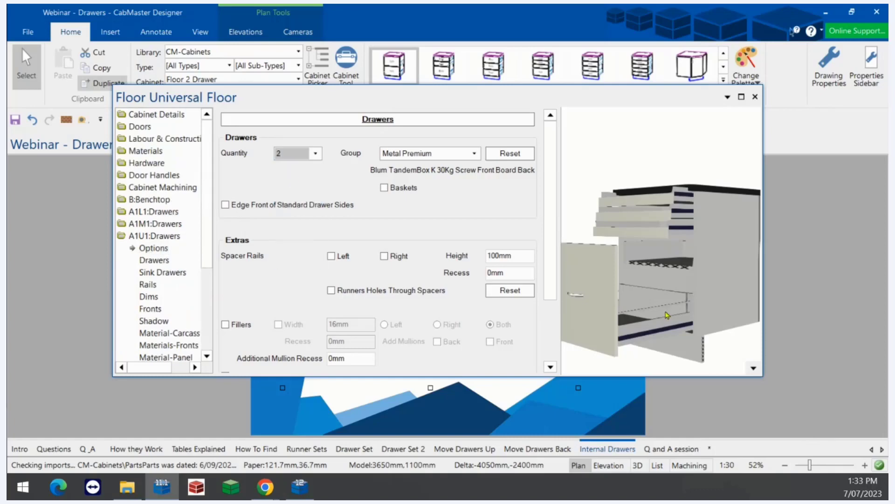
pyautogui.moveTo(656, 271); pyautogui.dragTo(634, 274)
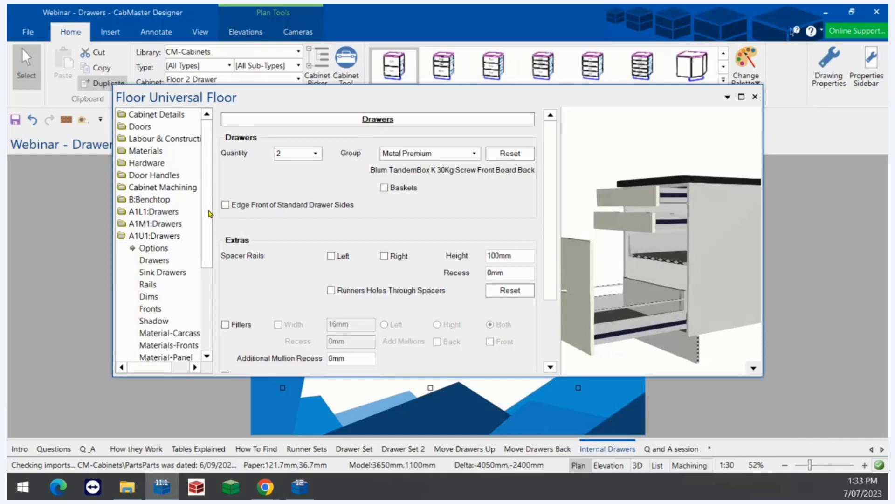
# Turn on Include & Height for the drawer front of A1M1:Drawers.
pyautogui.click(154, 224)
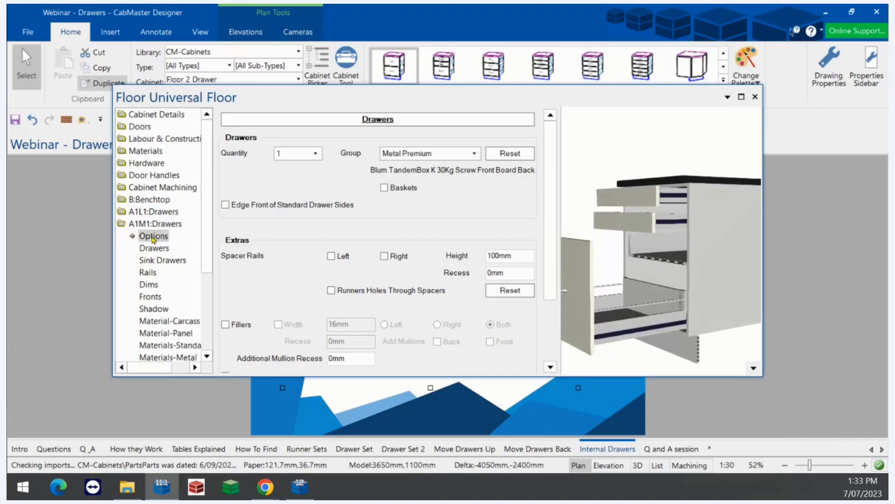
pyautogui.click(150, 297)
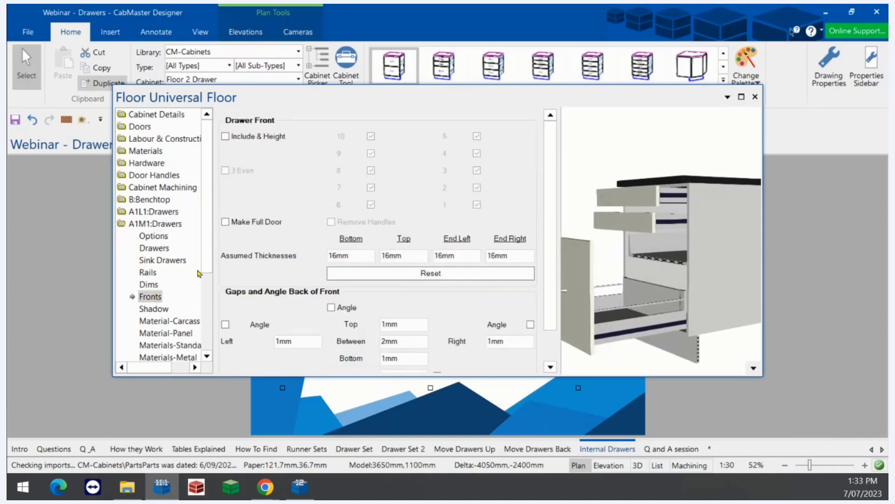
pyautogui.click(224, 138)
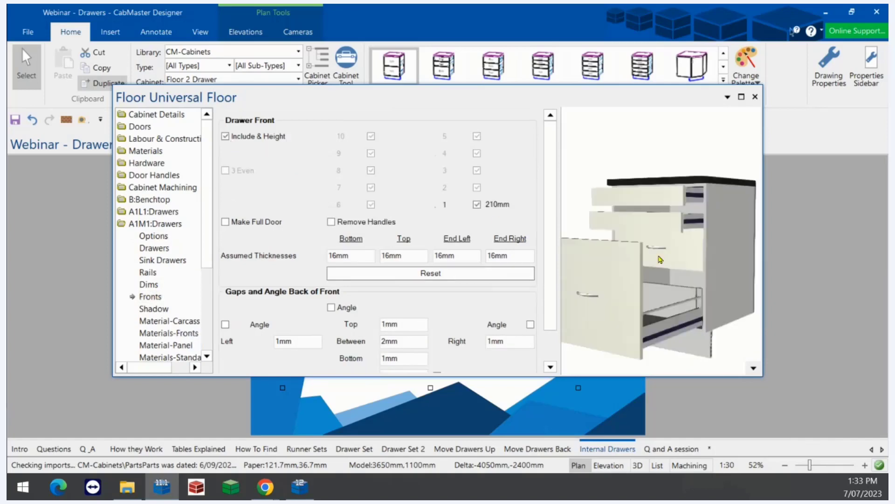
# Set the left and right gaps of the A1M1 drawer front to 18 mm each.
pyautogui.doubleClick(407, 324)
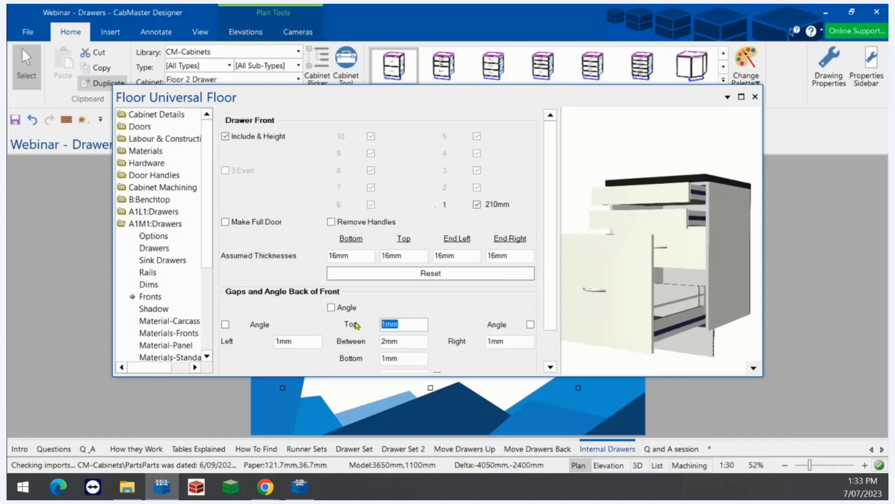
pyautogui.doubleClick(297, 339)
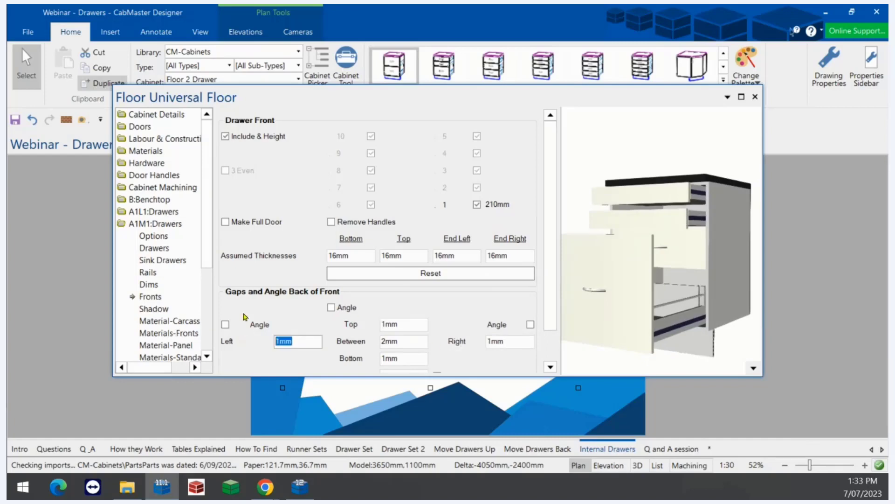
pyautogui.write('80')
pyautogui.press('Tab')
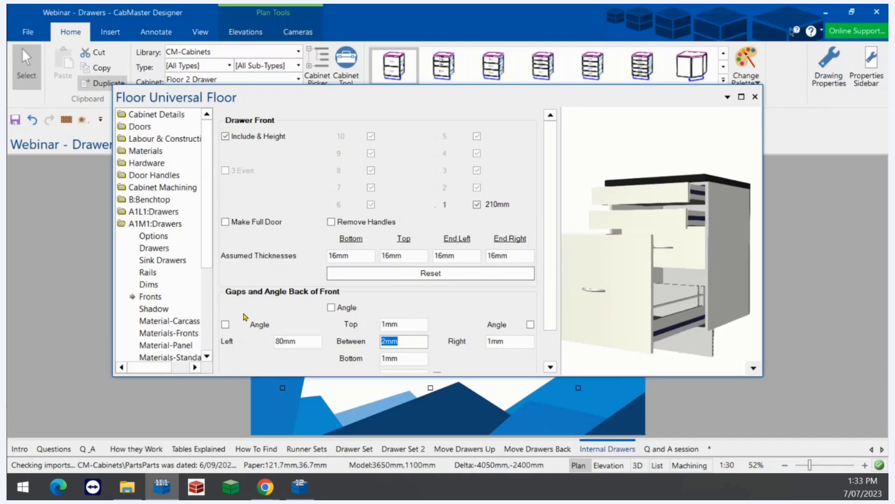
pyautogui.press('Tab')
pyautogui.write('18')
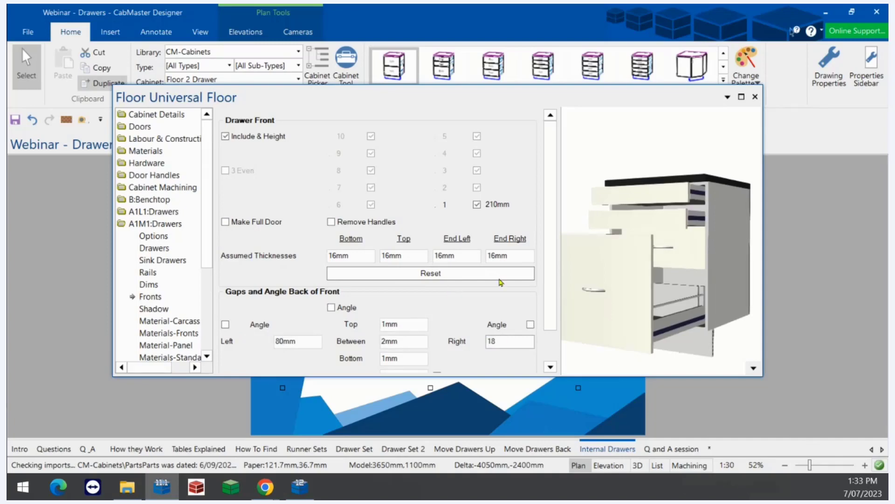
pyautogui.press('Tab')
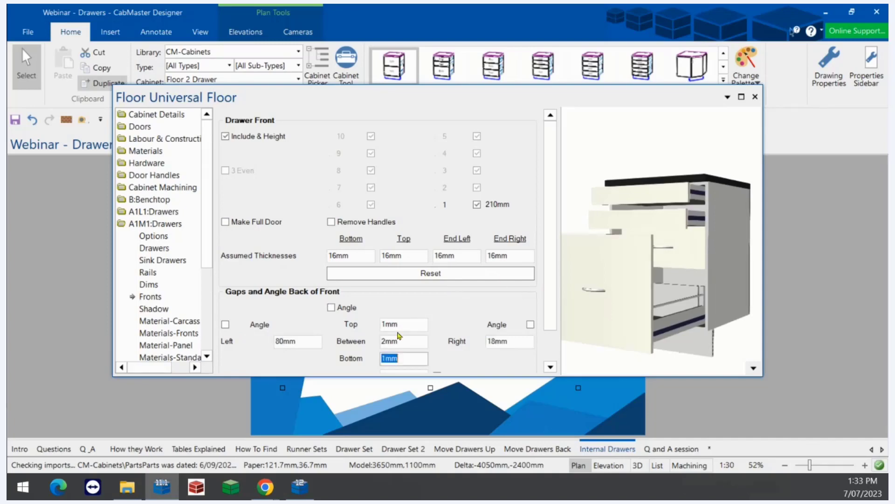
pyautogui.doubleClick(297, 339)
pyautogui.write('1')
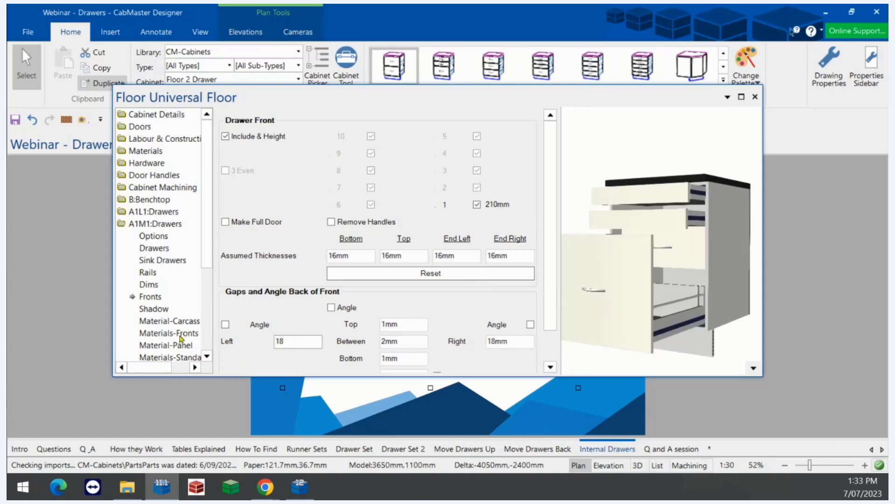
pyautogui.write('8')
pyautogui.press('Tab')
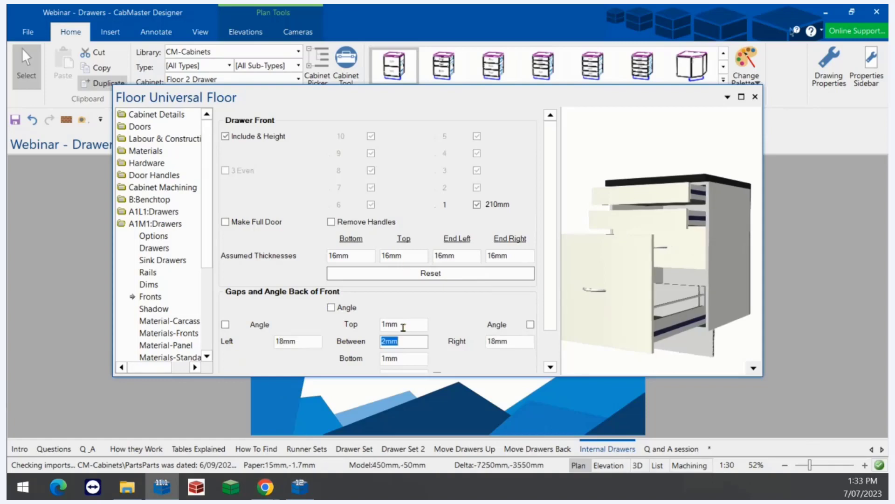
# Set the top gap of the A1M1 drawer front to 18 mm.
pyautogui.doubleClick(403, 328)
pyautogui.write('18')
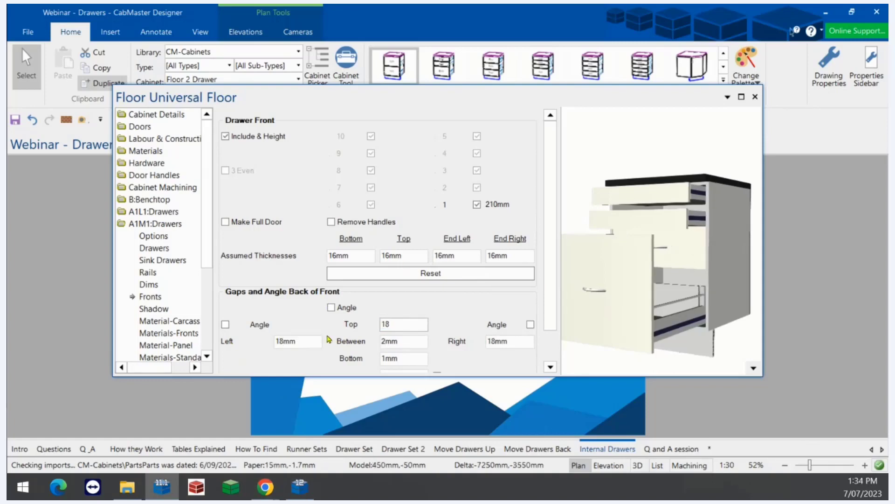
pyautogui.press('Tab')
pyautogui.moveTo(551, 325); pyautogui.dragTo(482, 372)
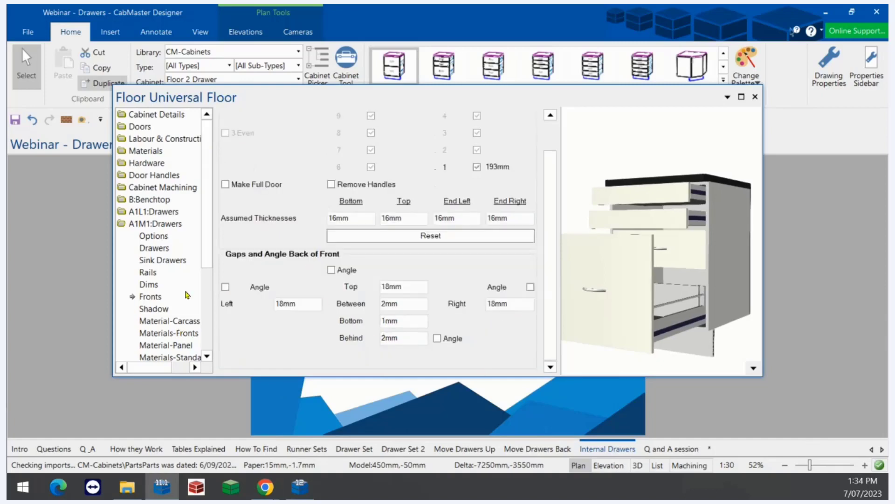
# Remove the handles from A1M1:Drawers.
pyautogui.moveTo(208, 254); pyautogui.dragTo(170, 320)
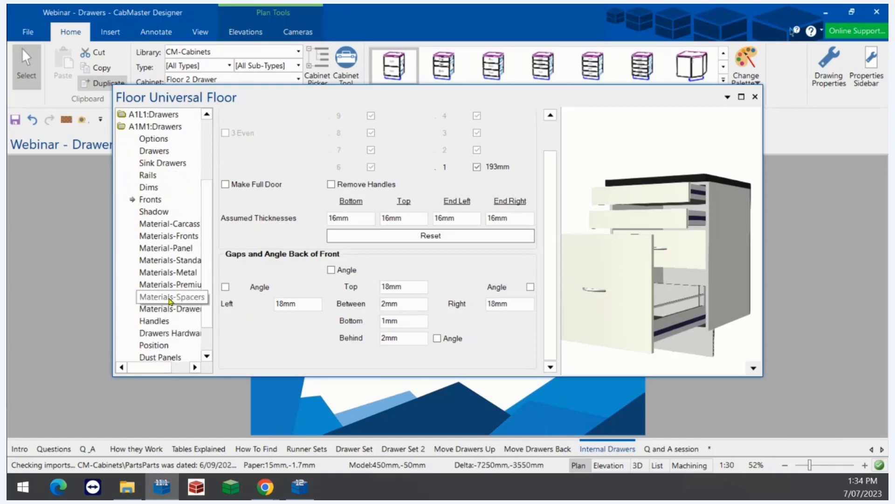
pyautogui.click(167, 320)
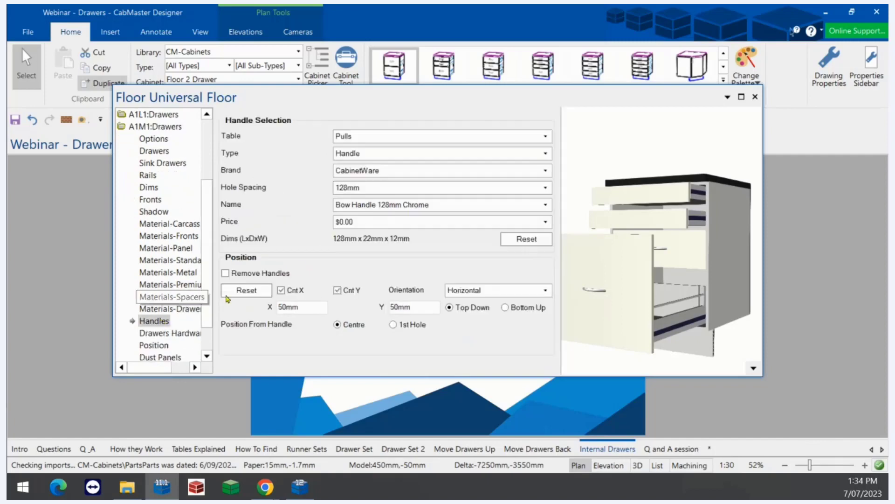
pyautogui.click(226, 274)
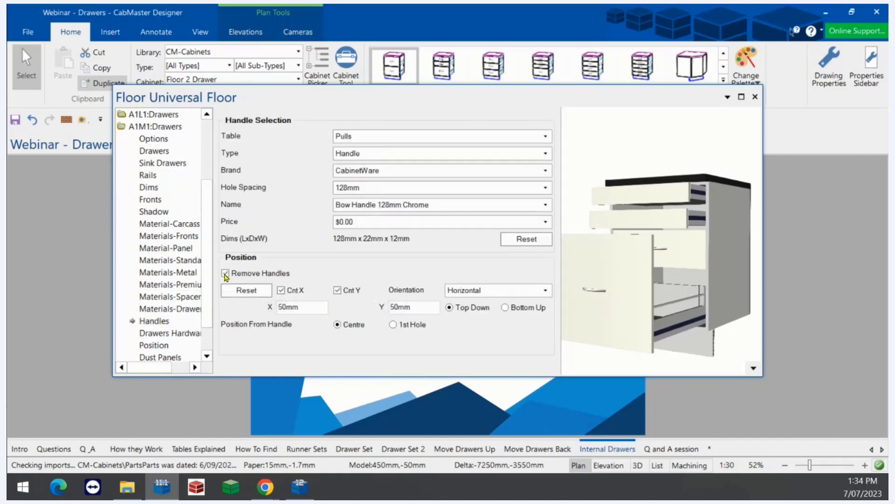
# Set the drawer opening of A1U1:Drawers to 0%.
pyautogui.scroll(3, 205, 311)
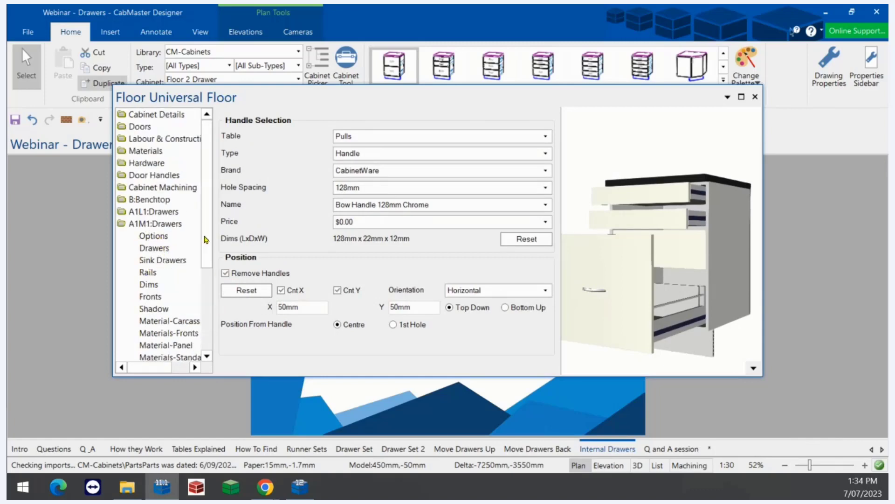
pyautogui.scroll(-4, 205, 239)
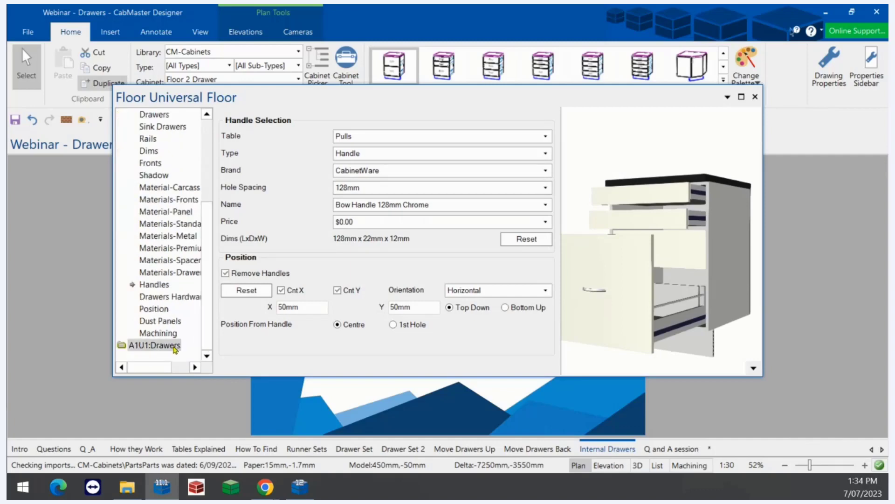
pyautogui.scroll(1, 174, 348)
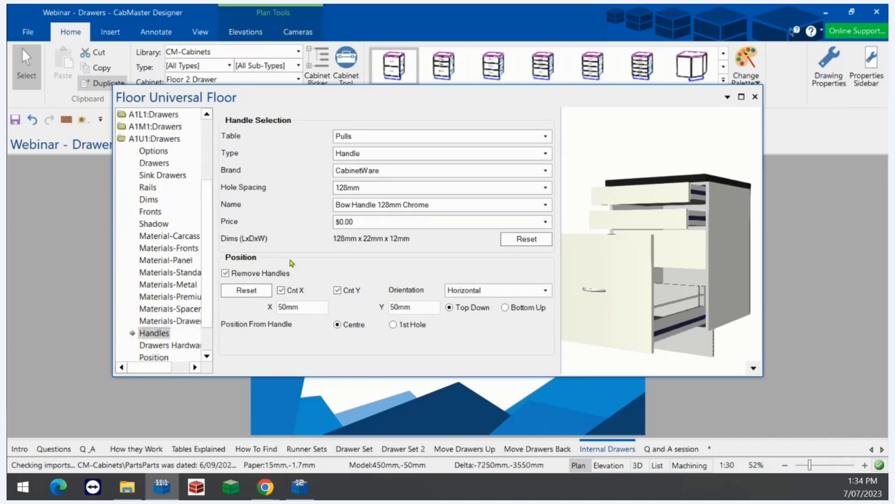
pyautogui.click(161, 151)
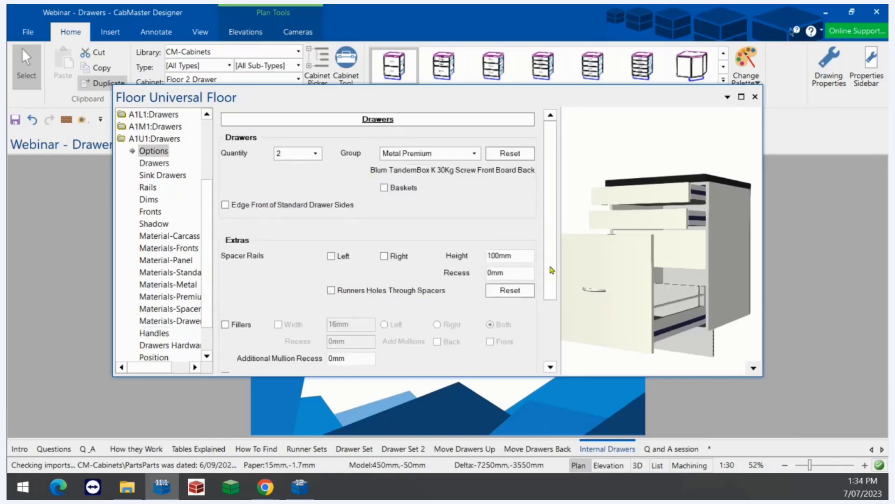
pyautogui.scroll(-3, 552, 270)
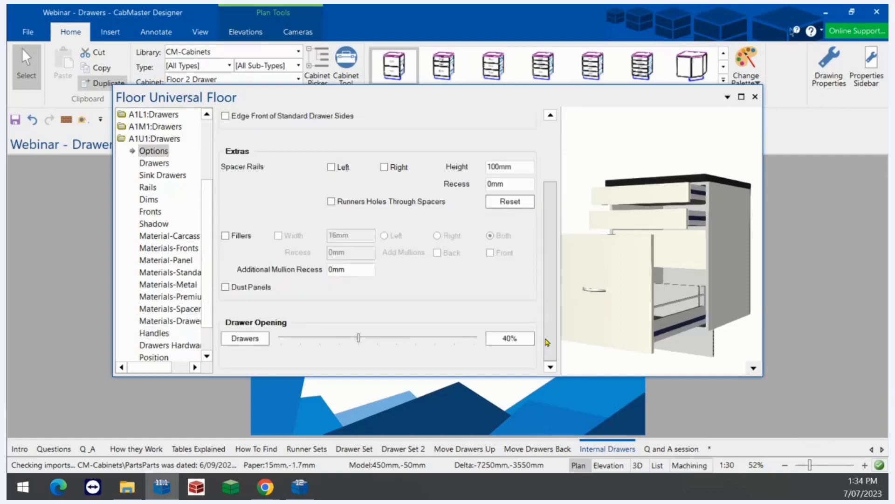
pyautogui.click(283, 340)
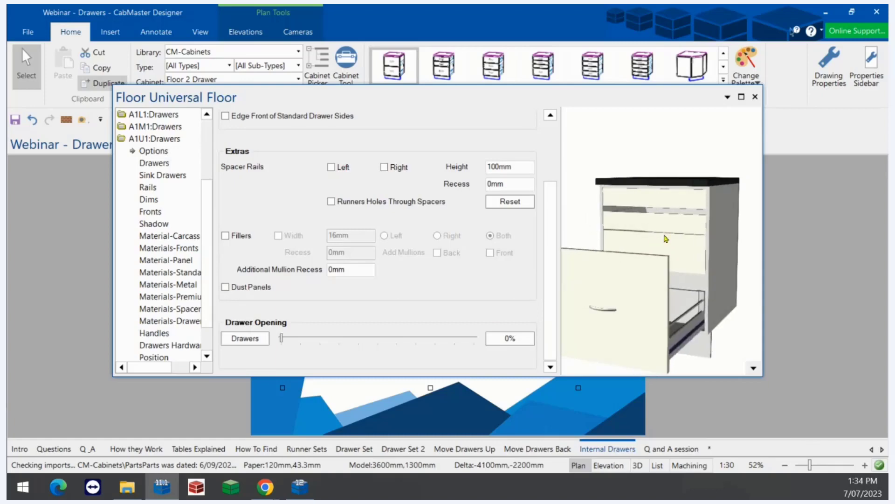
# Set the offset below of Area 1's second horizontal divider to 250 mm.
pyautogui.click(158, 115)
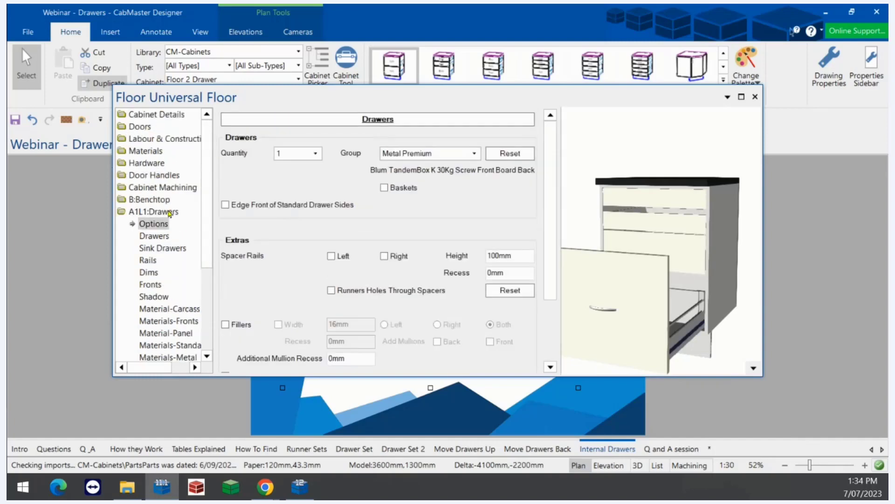
pyautogui.click(144, 117)
pyautogui.click(149, 125)
pyautogui.click(155, 151)
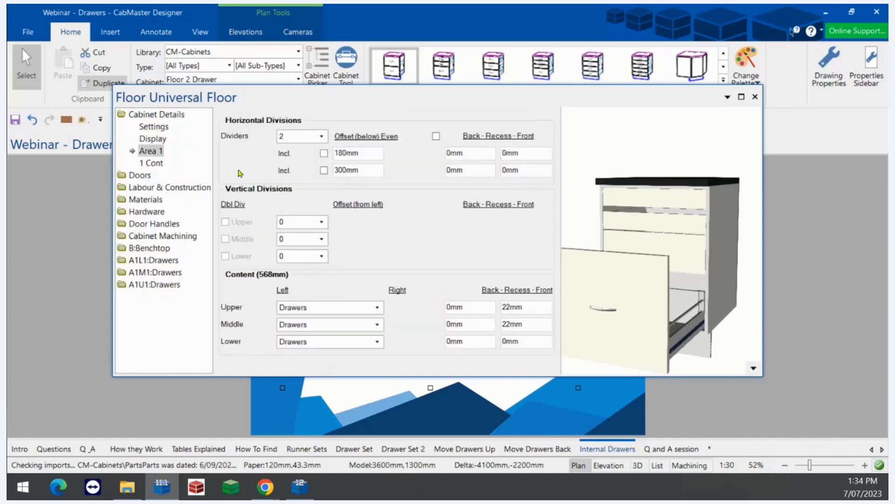
pyautogui.doubleClick(358, 170)
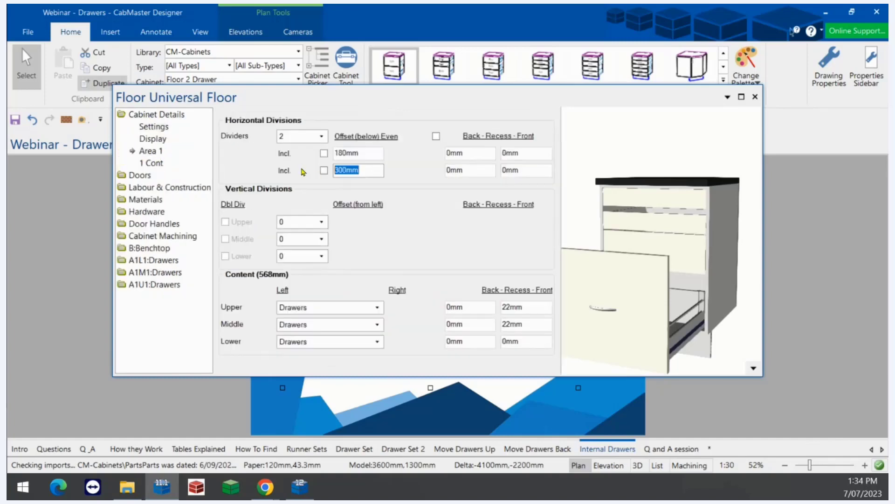
pyautogui.write('250')
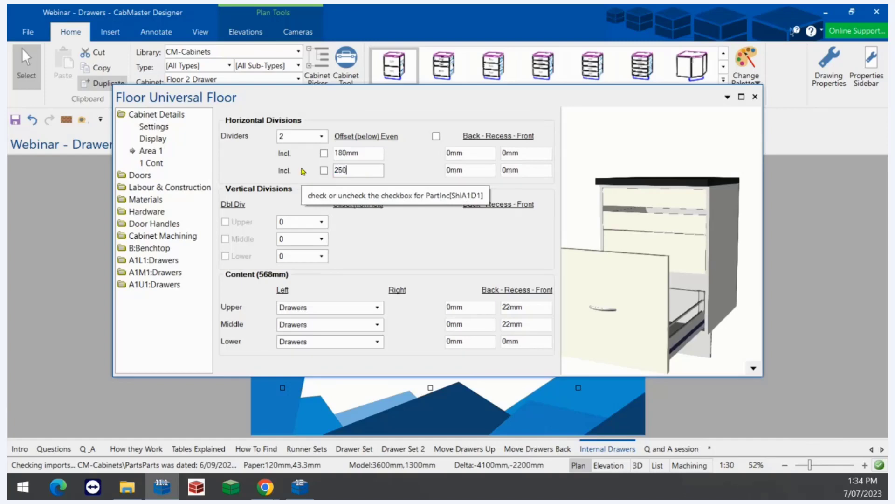
pyautogui.press('Tab')
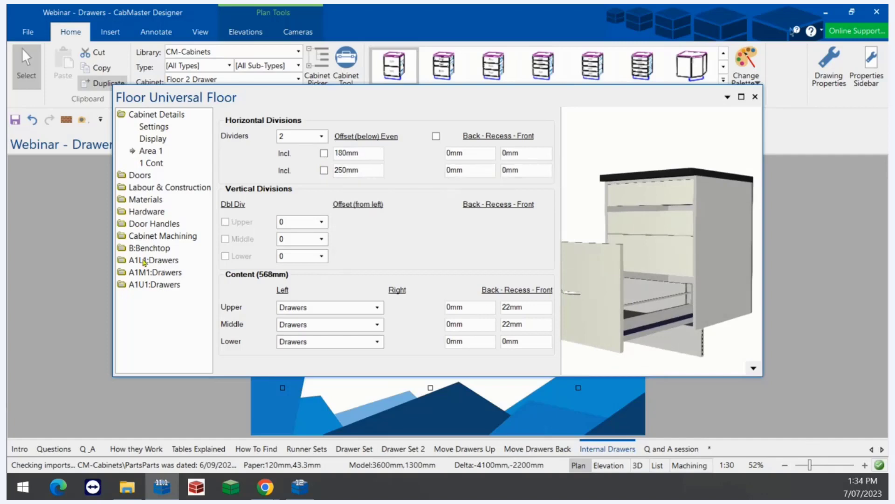
# Set the top gap of the A1M1 drawer front to 100 mm.
pyautogui.click(150, 274)
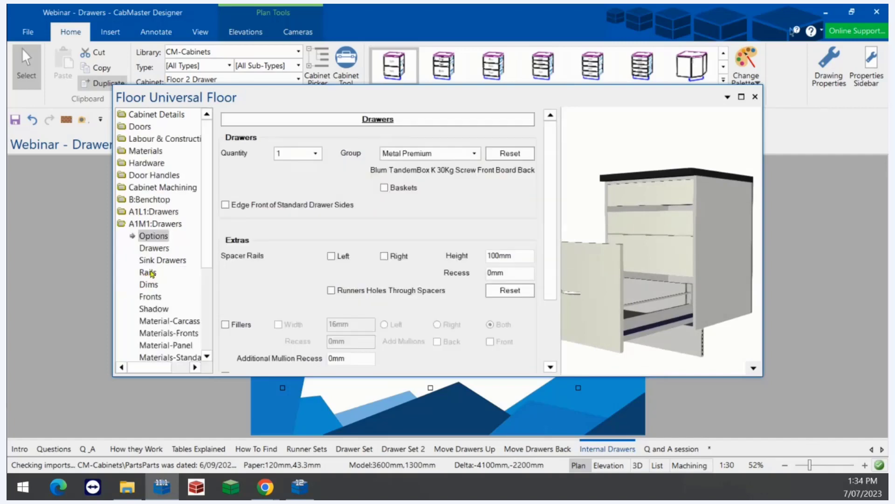
pyautogui.click(151, 296)
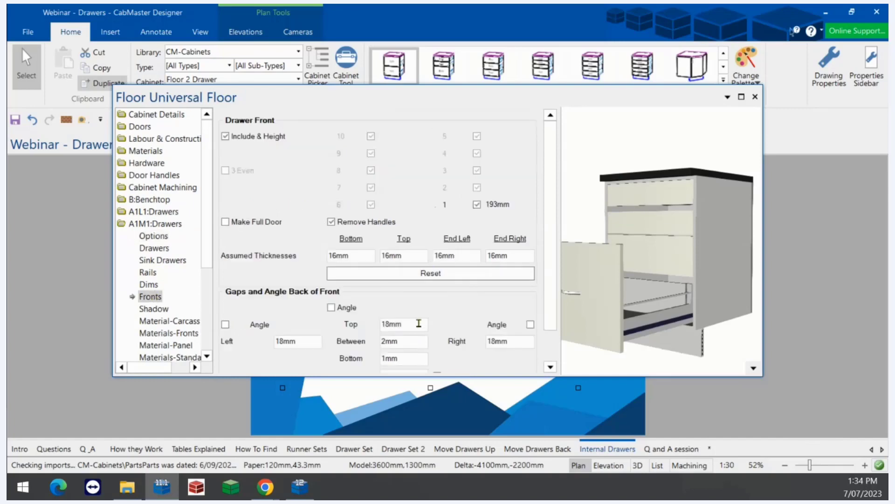
pyautogui.doubleClick(419, 323)
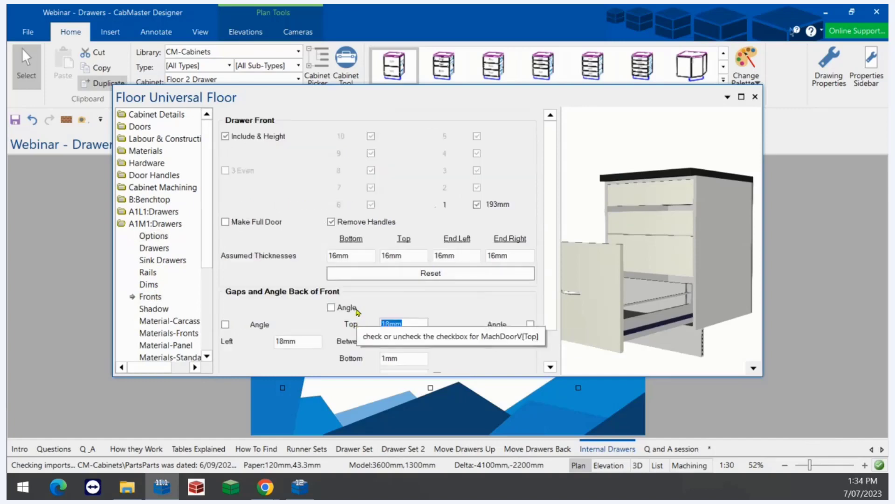
pyautogui.write('30mm')
pyautogui.doubleClick(407, 322)
pyautogui.write('100')
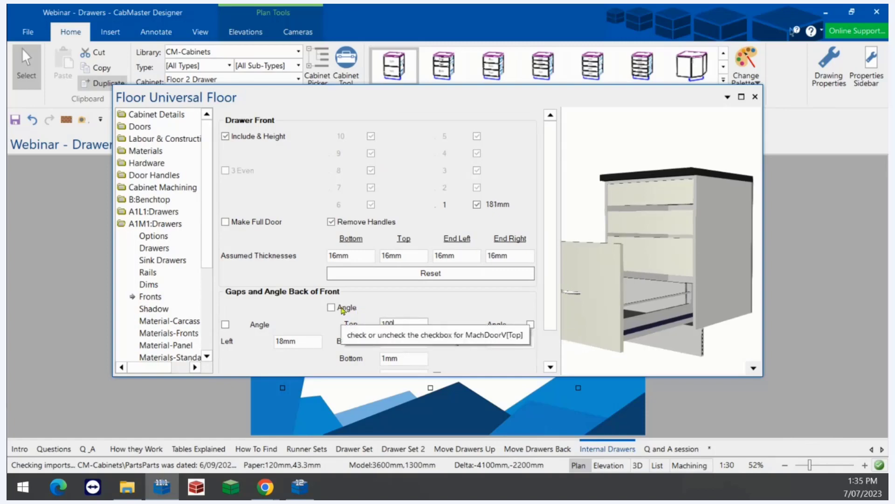
pyautogui.press('Tab')
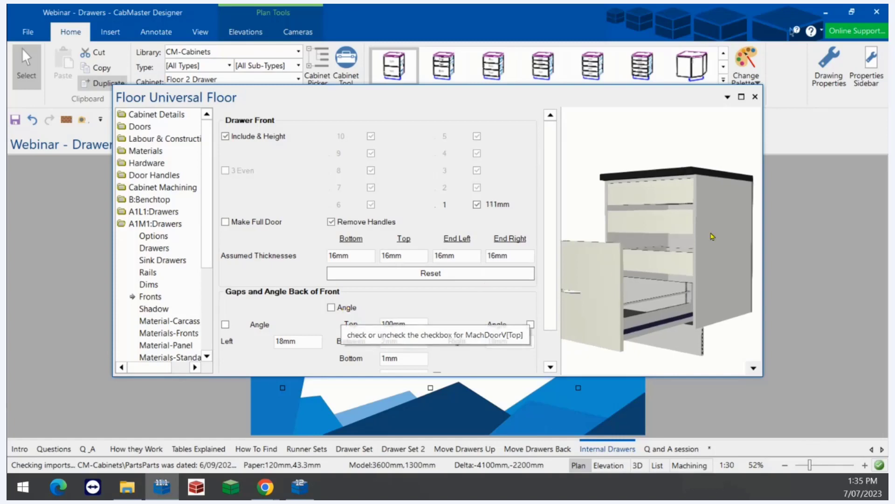
# Examine the internal drawer fronts and the gaps between them from several angles in the 3D preview.
pyautogui.moveTo(711, 235); pyautogui.dragTo(684, 259)
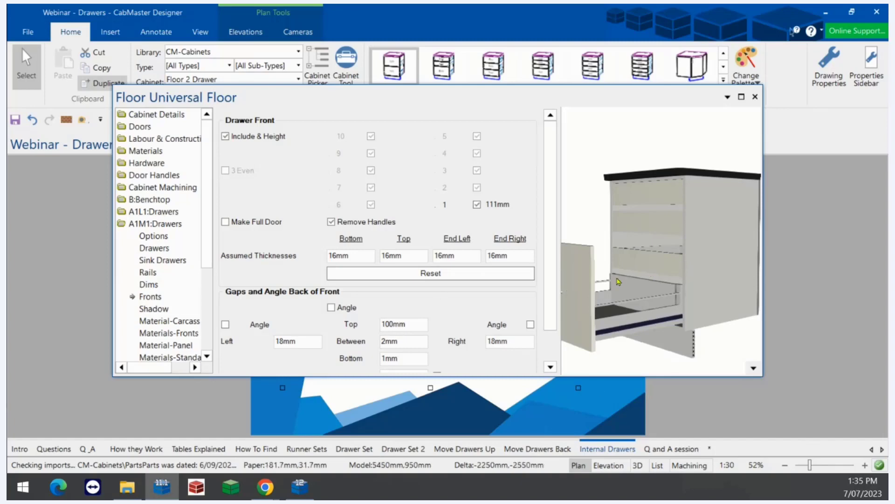
pyautogui.moveTo(639, 264); pyautogui.dragTo(610, 266)
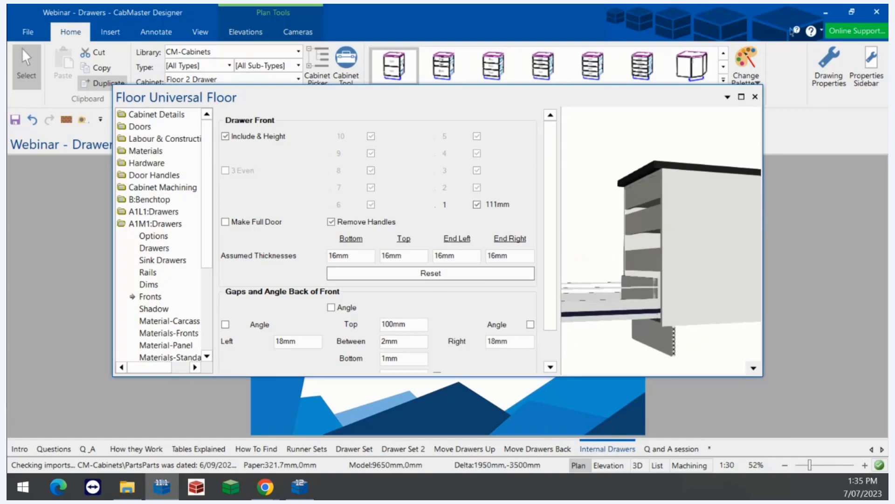
pyautogui.moveTo(675, 277); pyautogui.dragTo(671, 276)
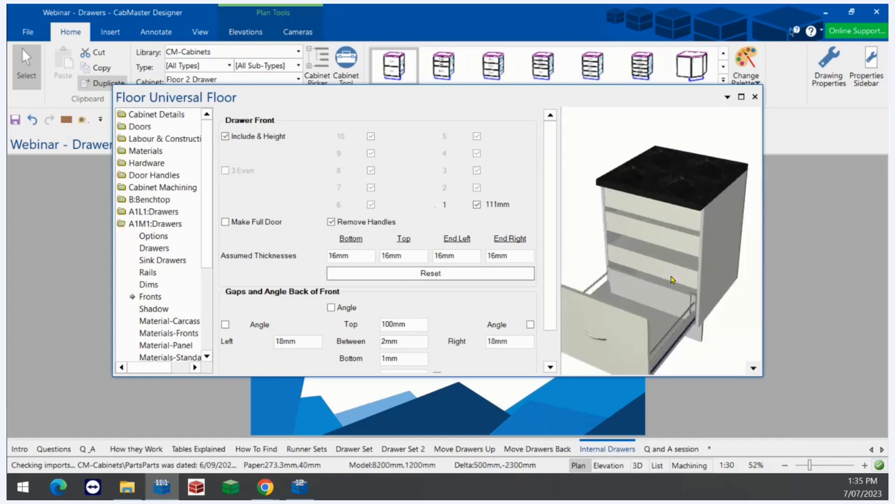
pyautogui.scroll(-5, 666, 306)
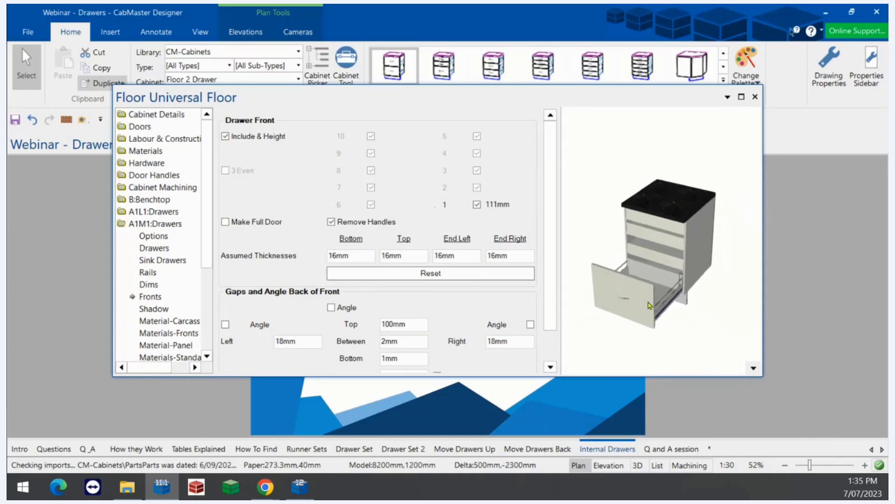
pyautogui.moveTo(659, 285); pyautogui.dragTo(619, 273)
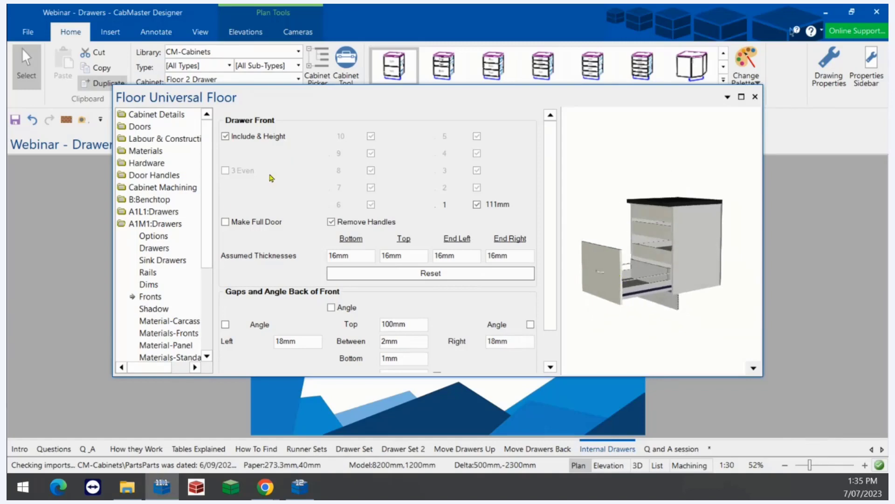